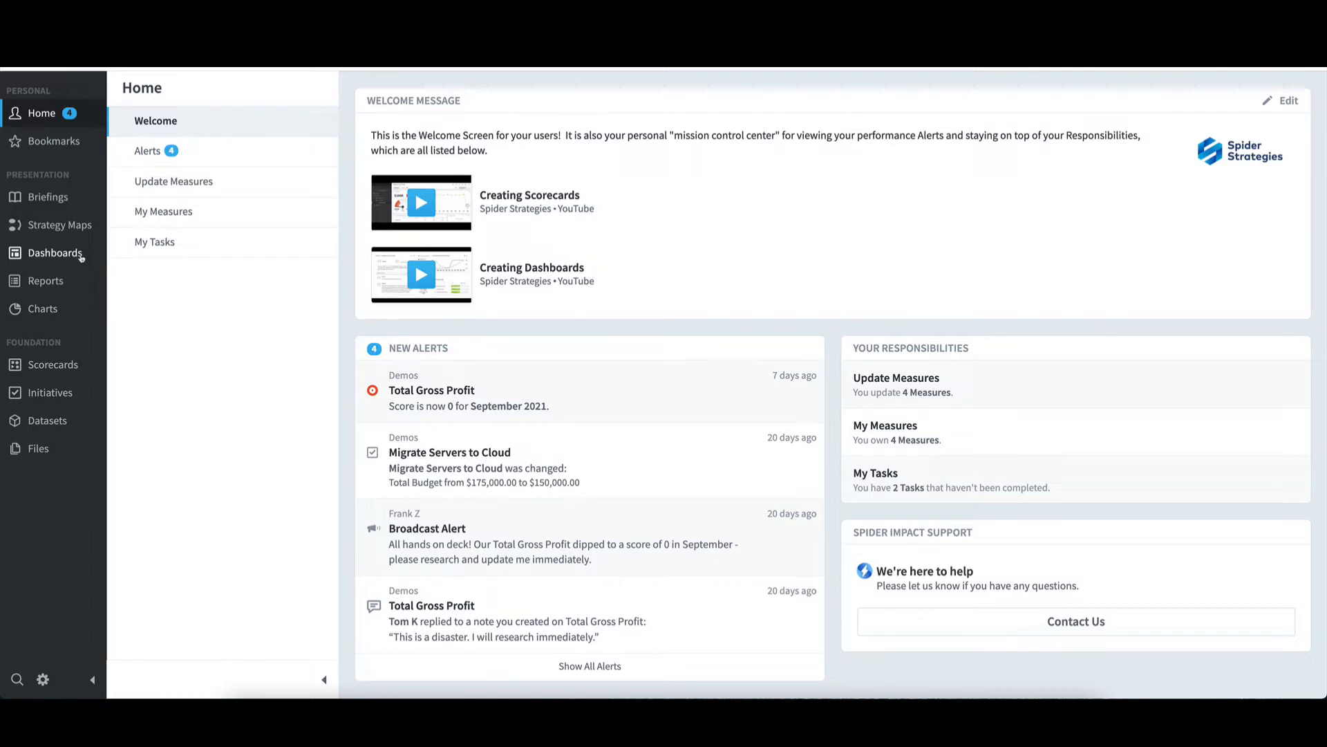
- Look through the existing dashboards, from Corporate Performance and Call Center Key KPIs to Increase Ad Clicks and Stop Customer Churn
click(81, 257)
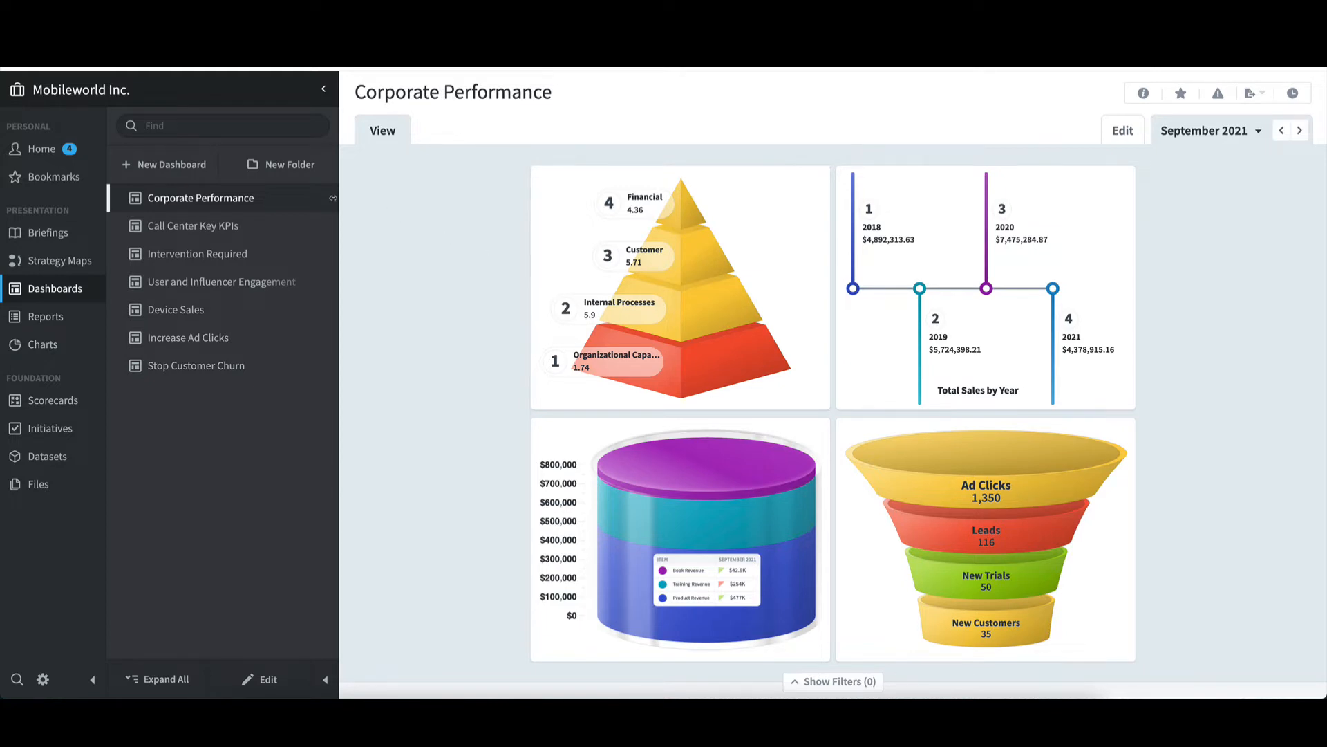
click(231, 226)
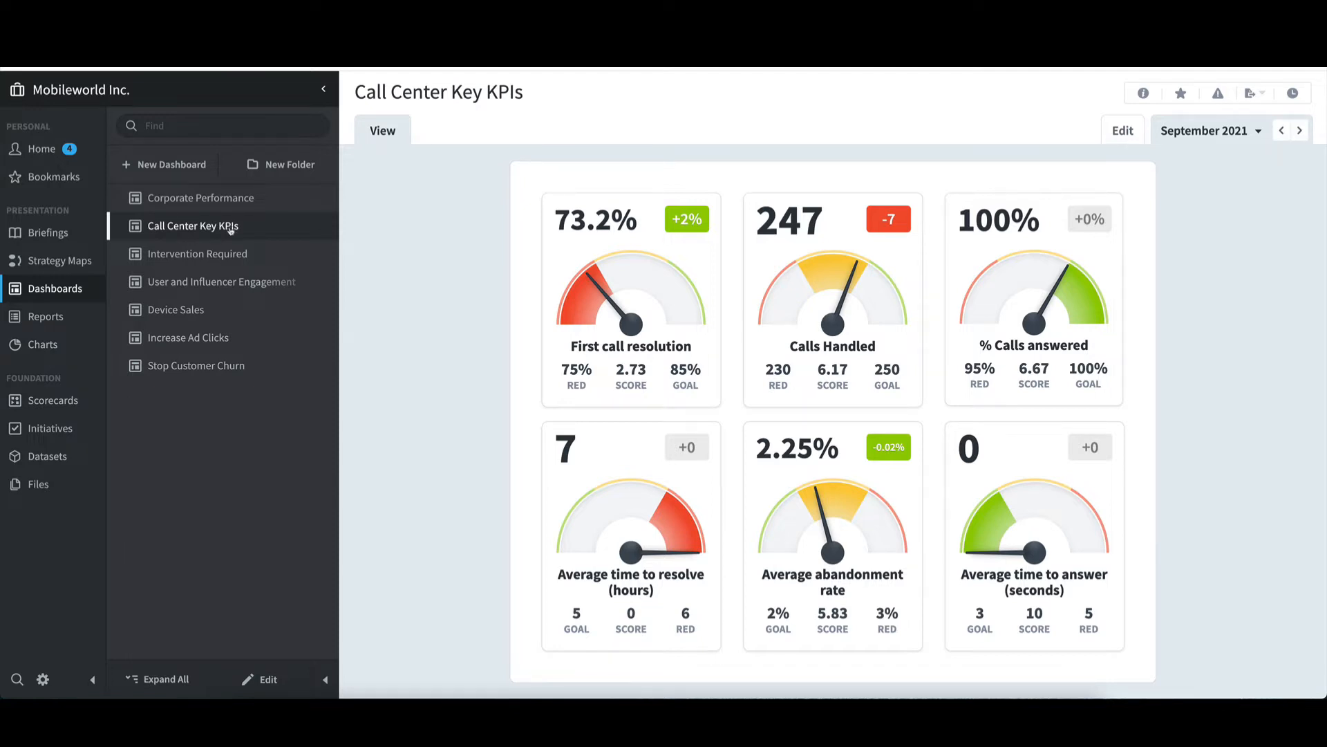
click(231, 255)
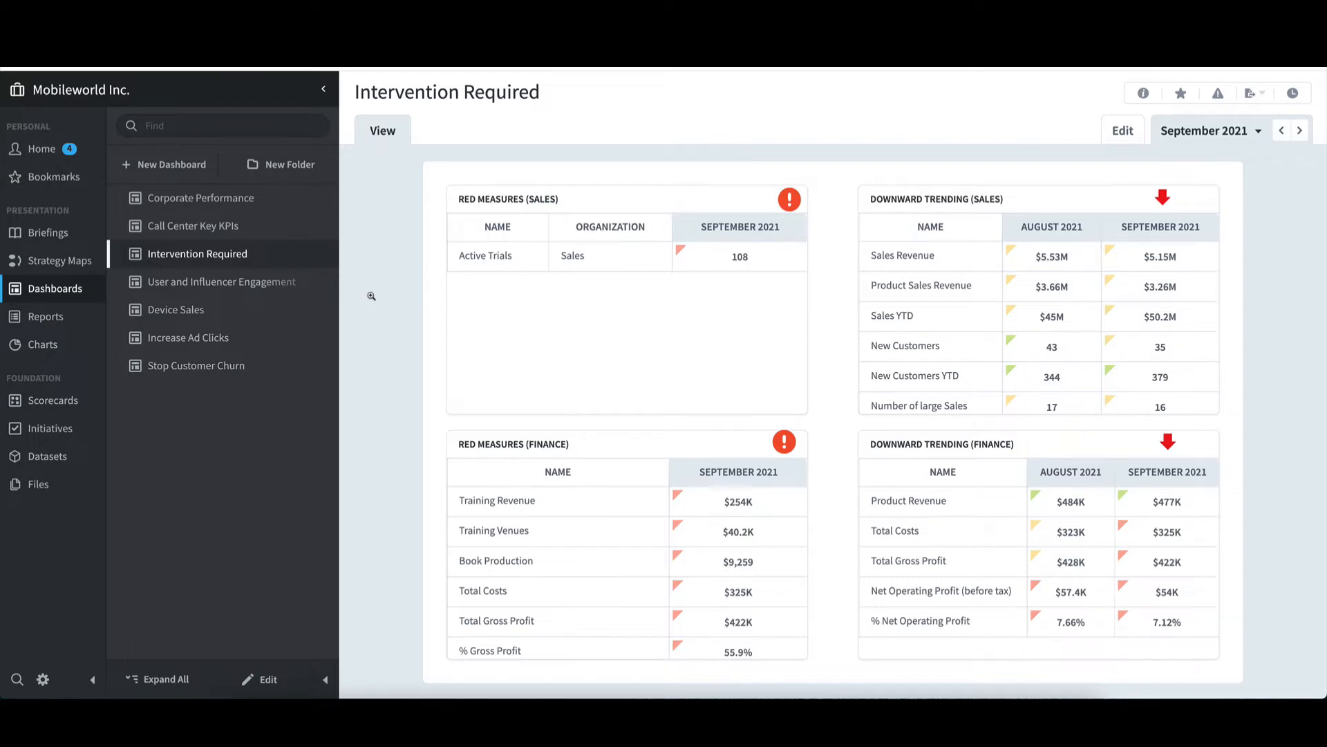
click(282, 283)
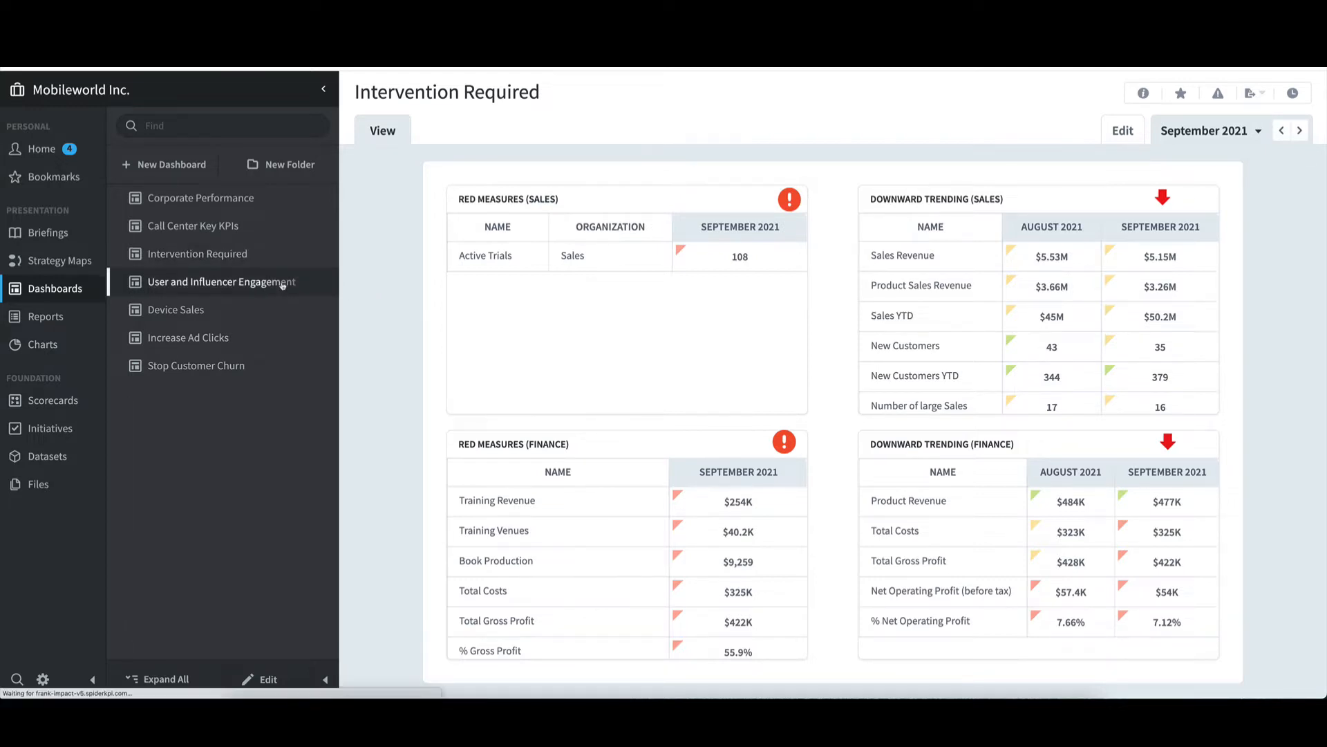
click(200, 313)
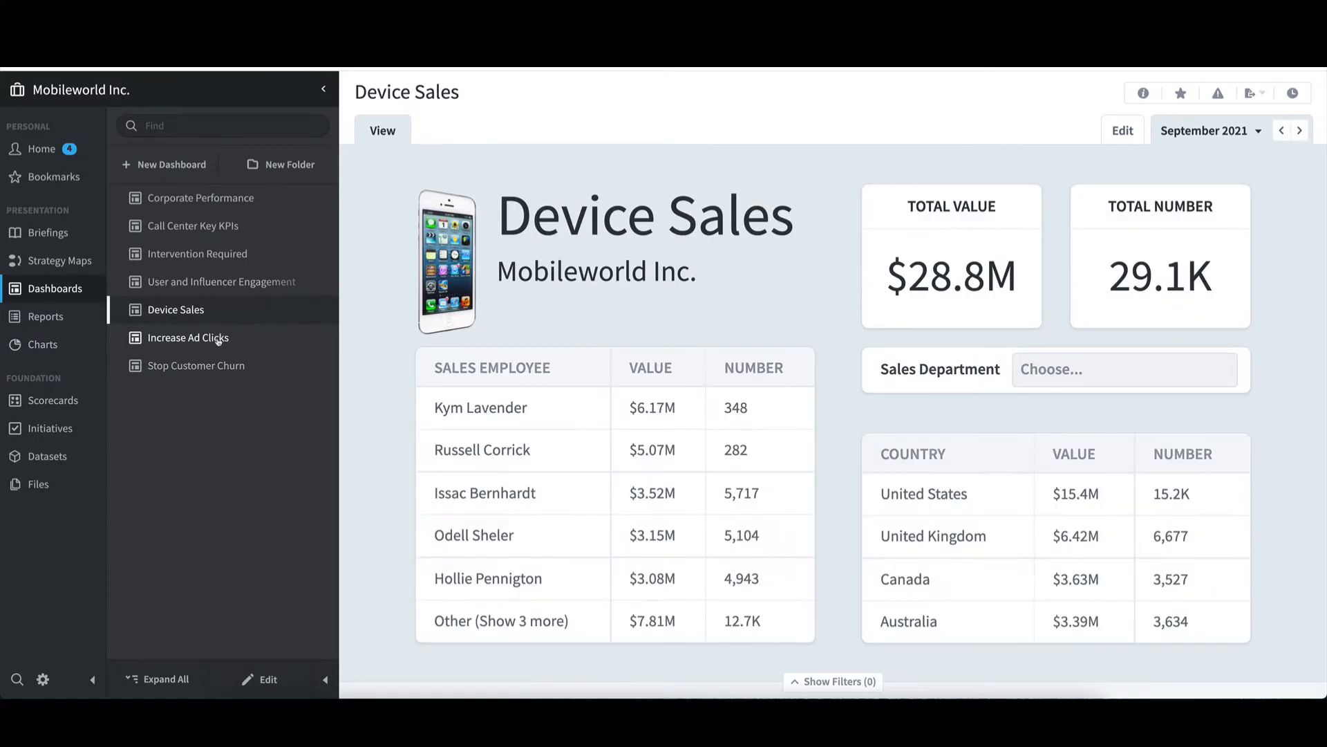
click(218, 342)
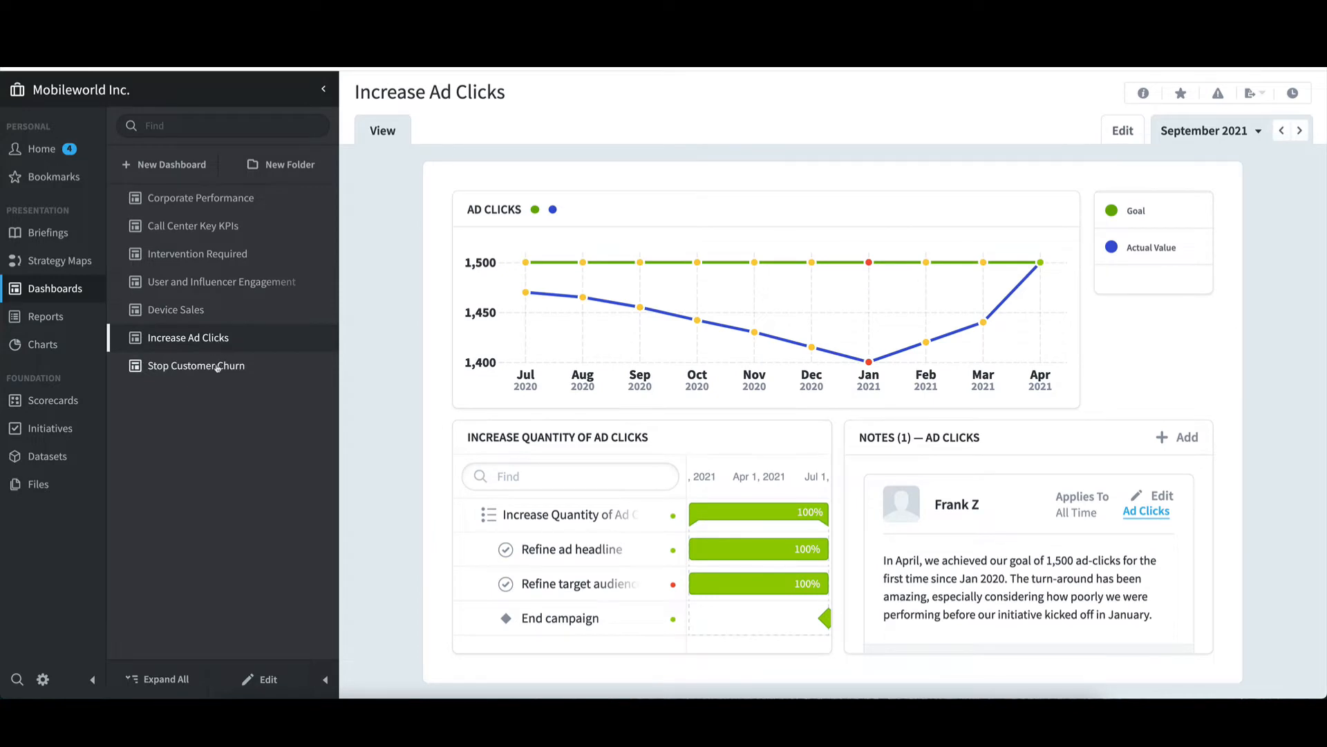
click(217, 367)
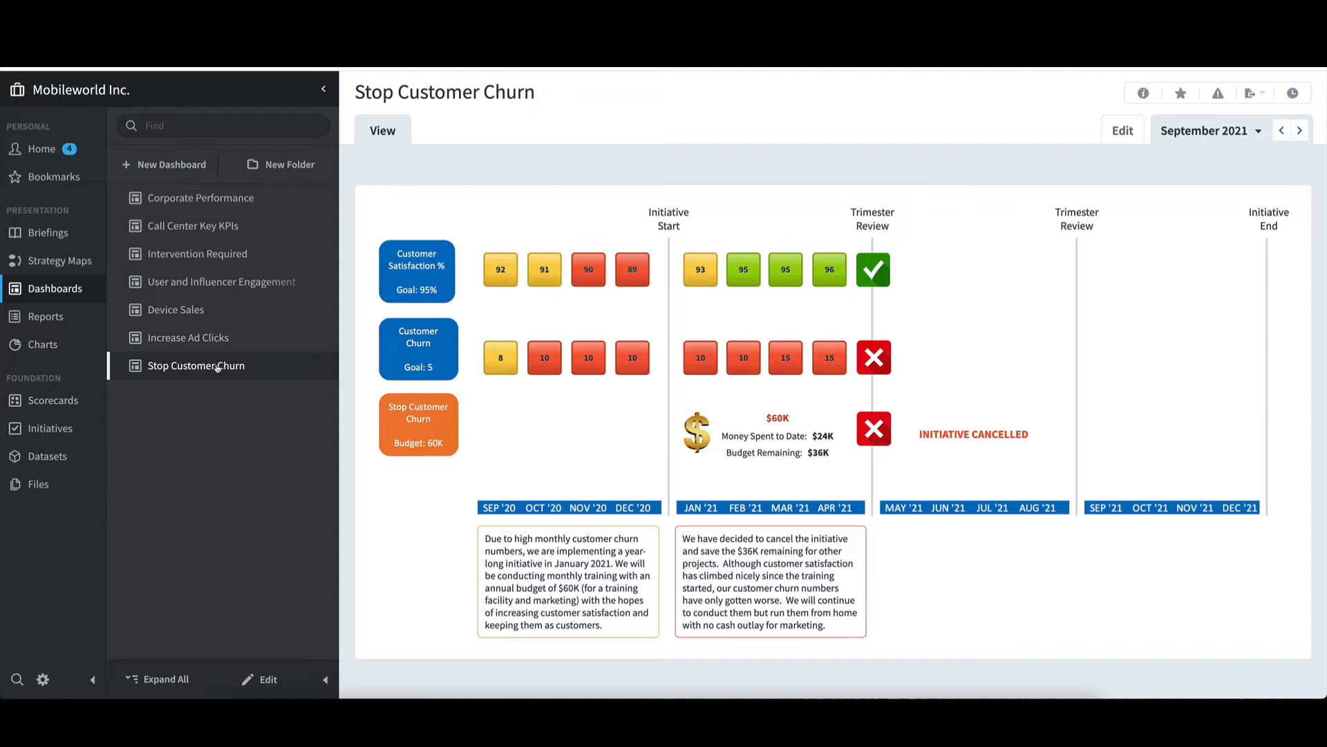
- Create a new dashboard named Training with the Blank starting layout
click(192, 167)
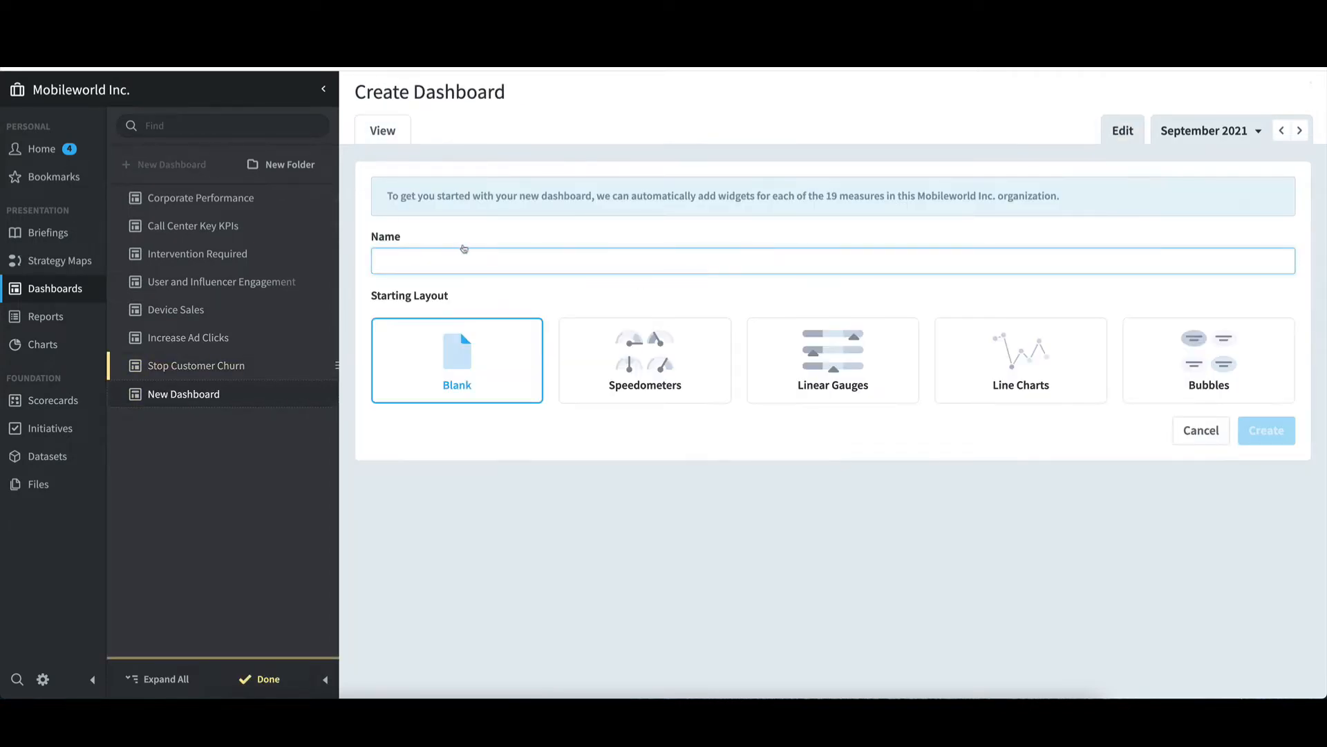
text(Training)
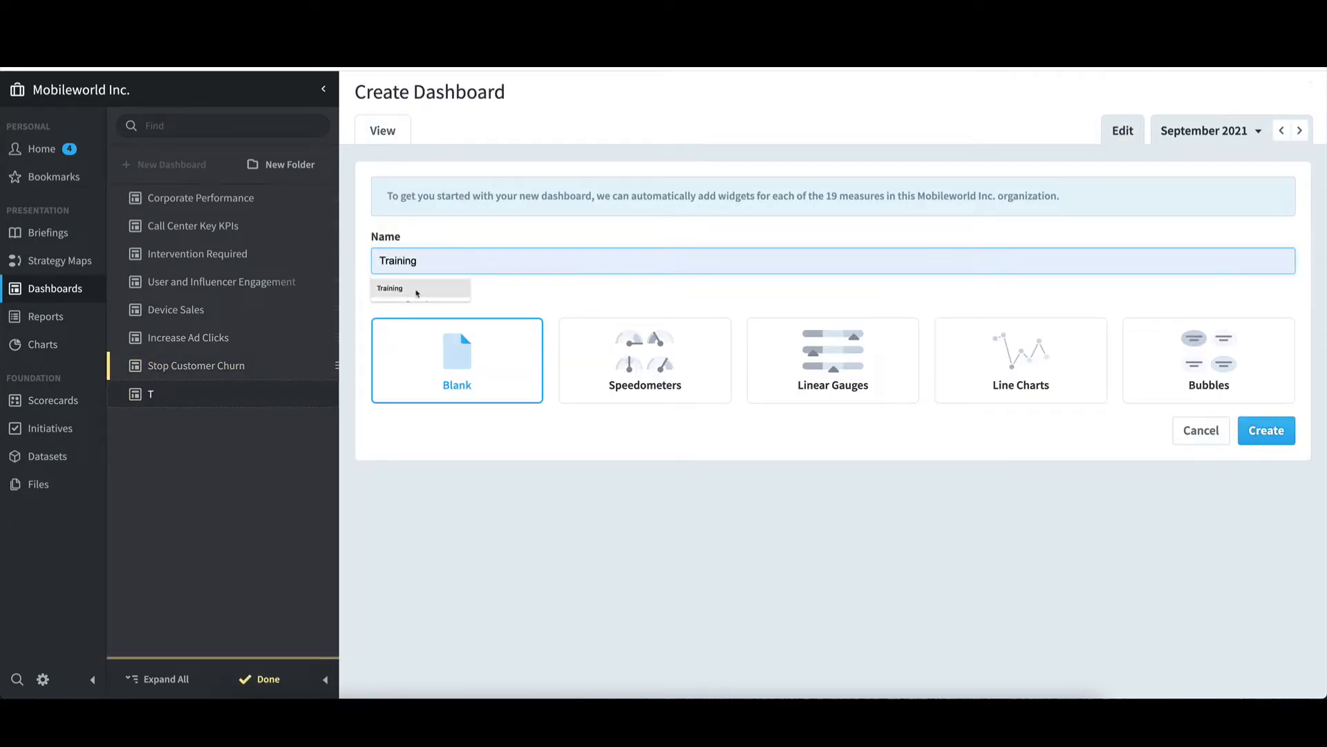
click(416, 291)
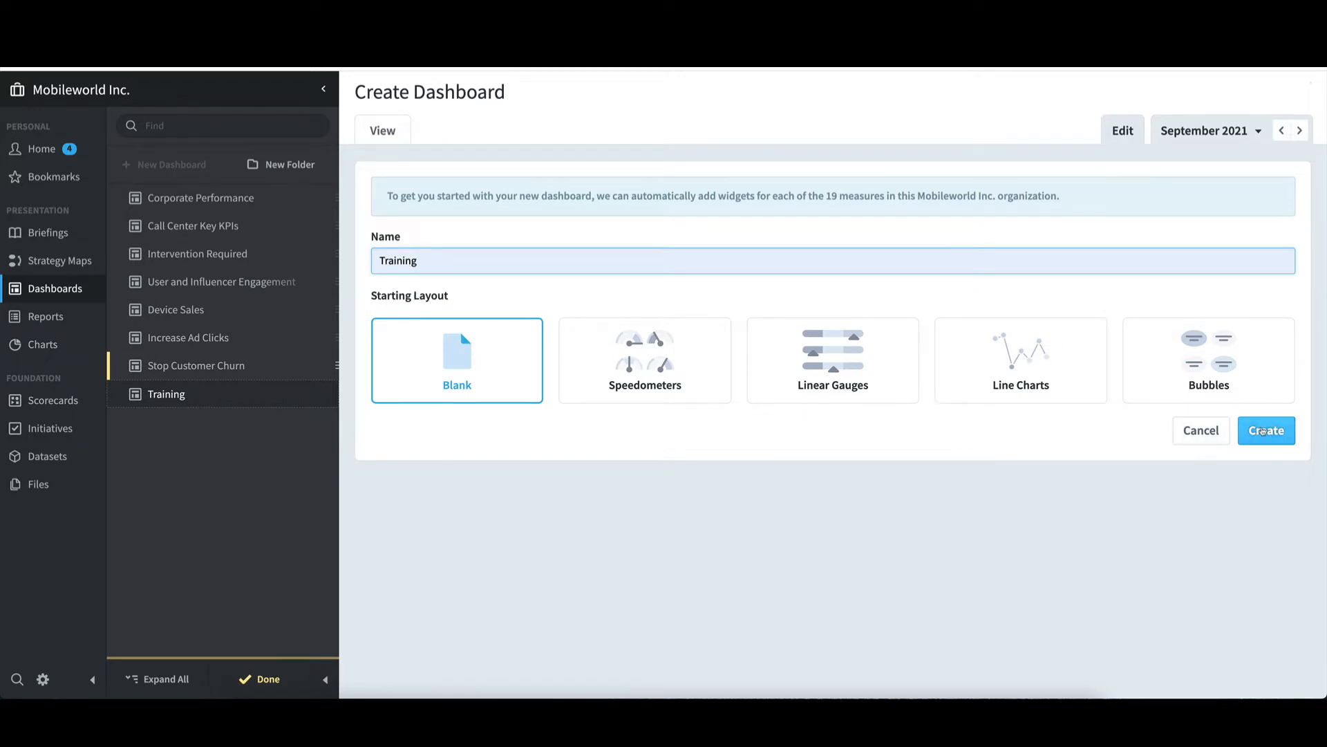
click(1263, 432)
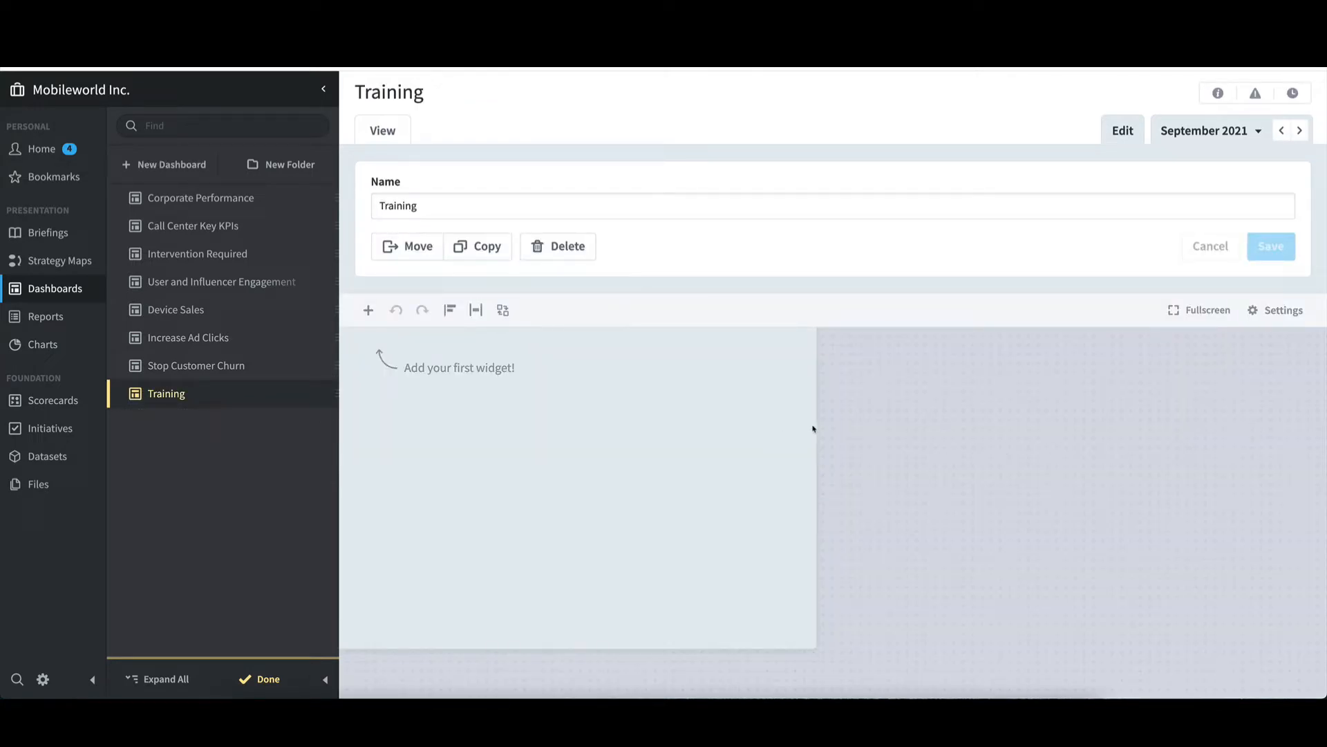
- Set the Training dashboard's background color to White
click(1284, 315)
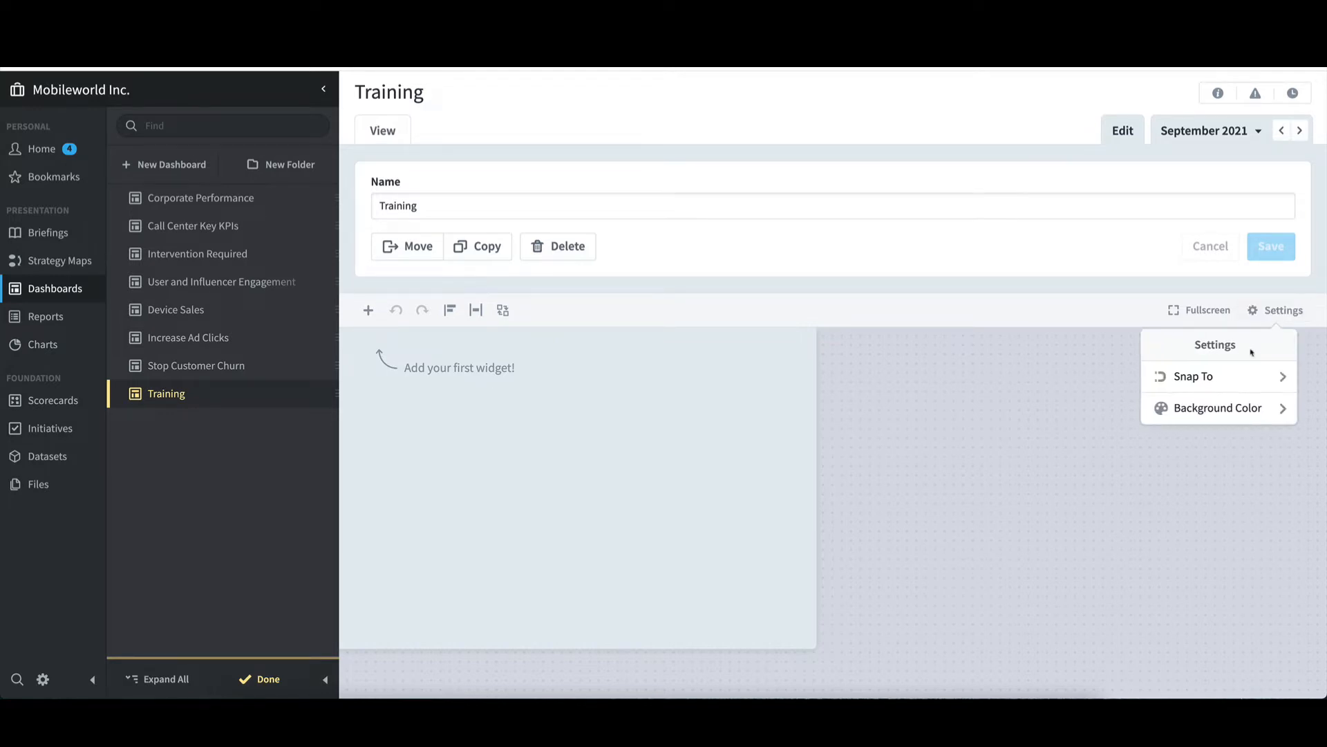
click(1241, 410)
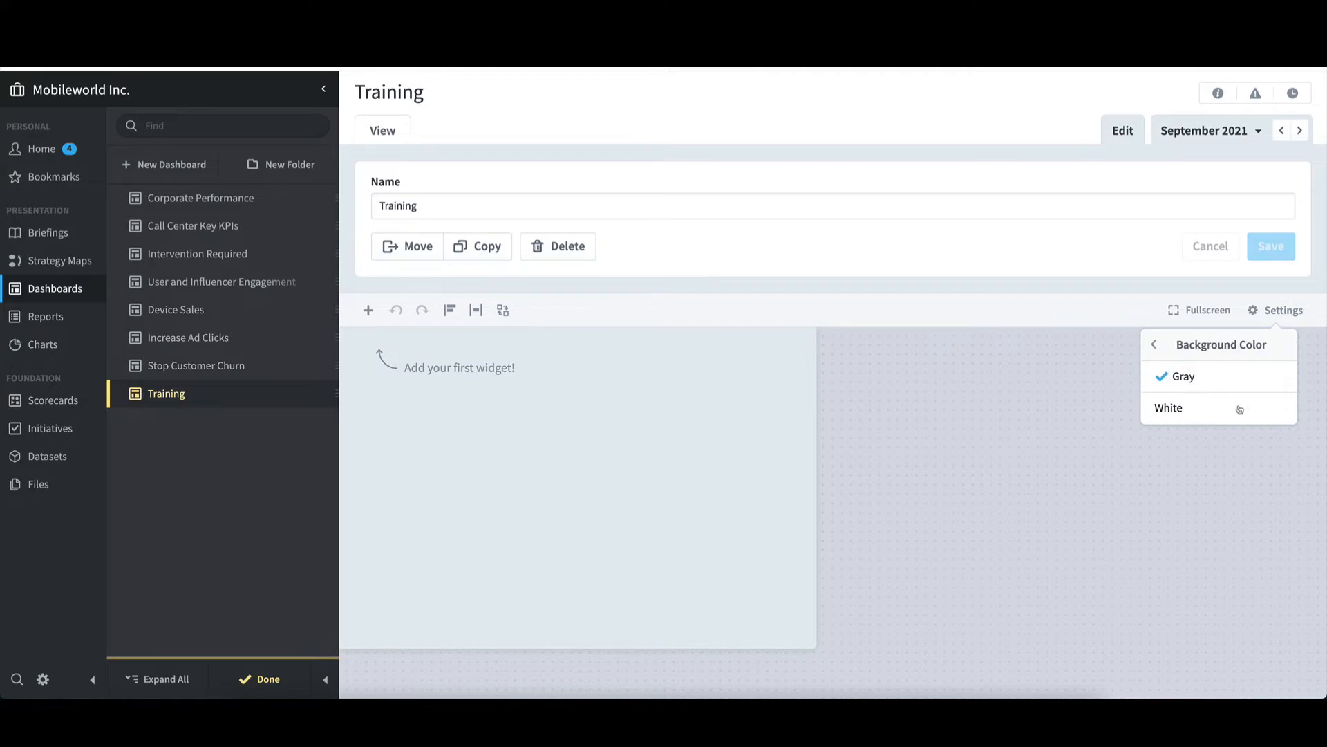
click(1198, 409)
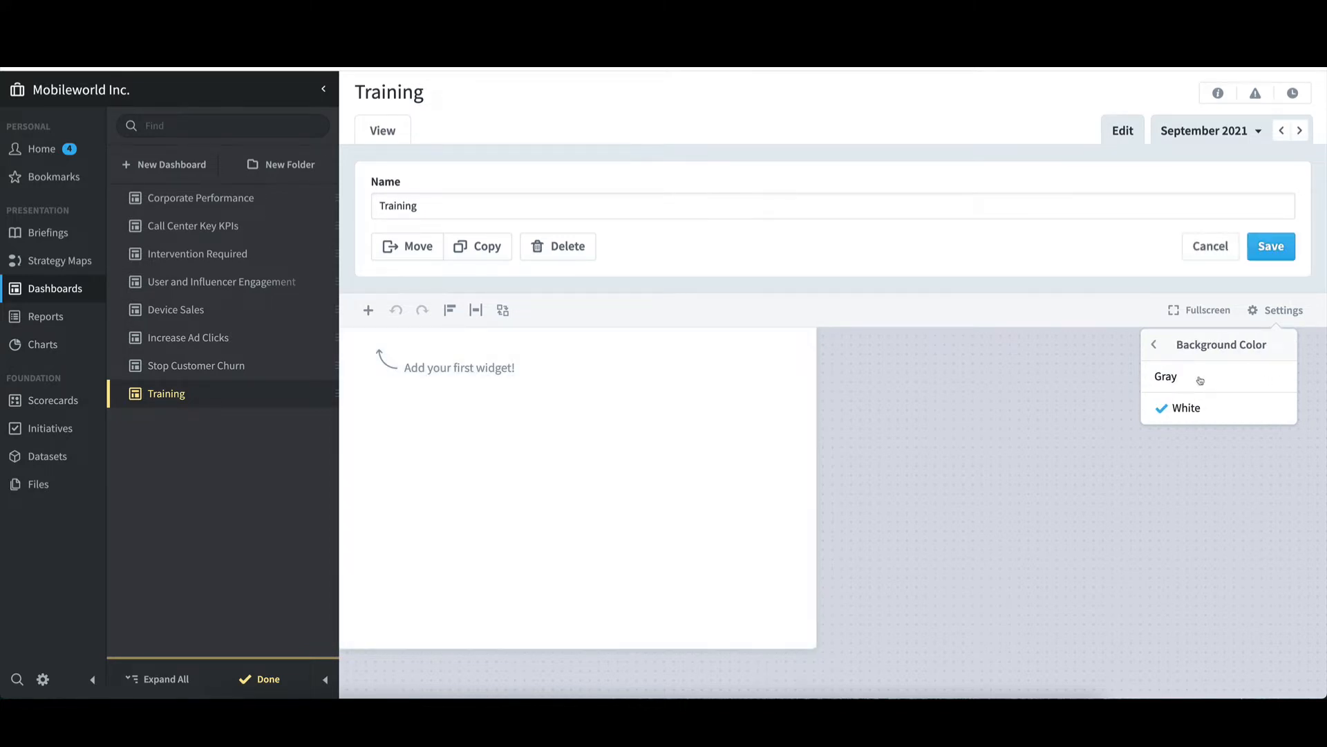
- Try the Grid and None snap options for the dashboard and set snapping back to Widgets
click(1157, 348)
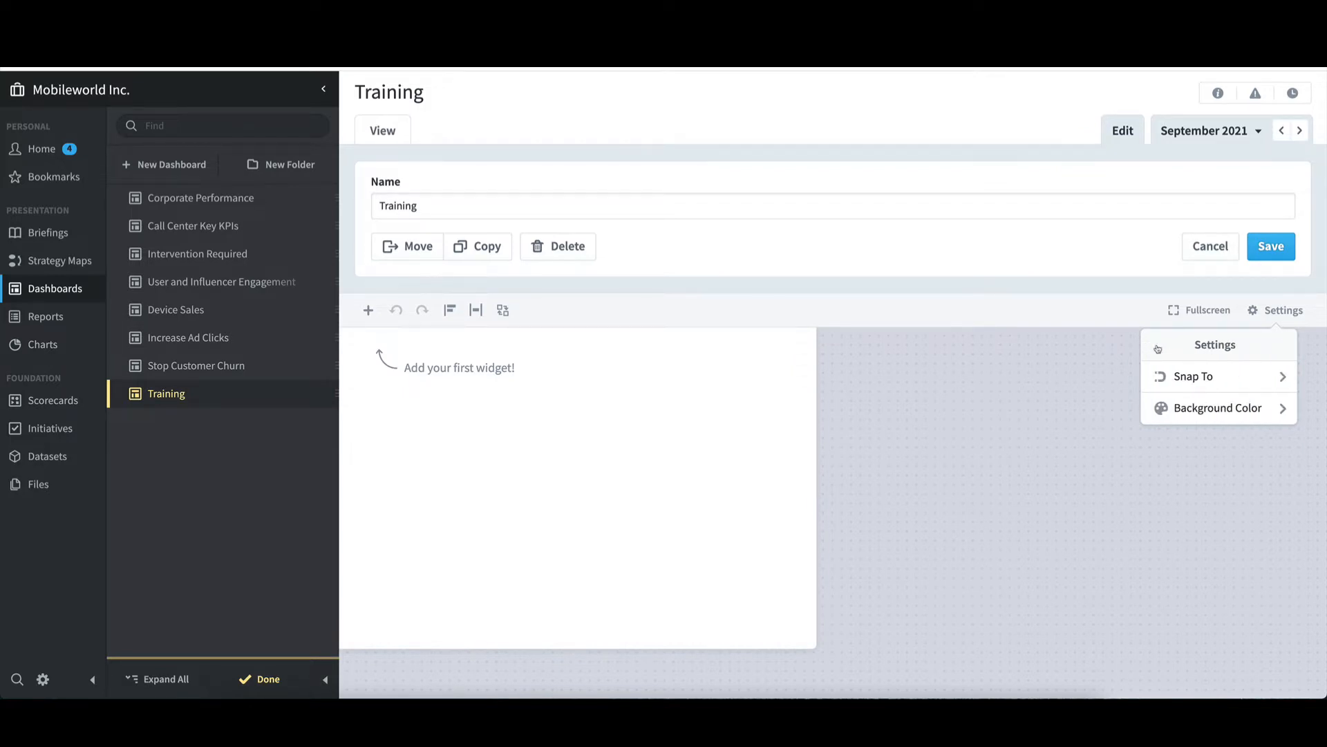
click(1192, 379)
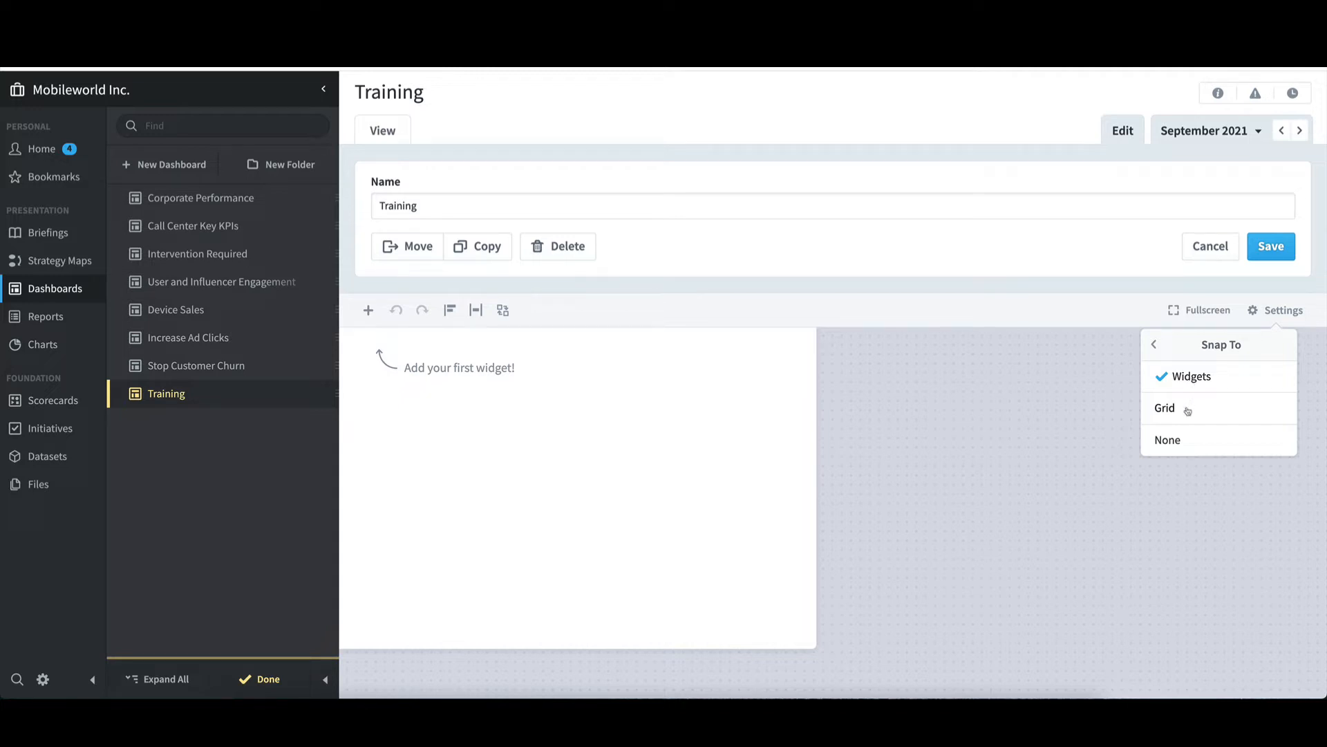
click(1188, 411)
click(1178, 441)
click(1174, 377)
click(955, 392)
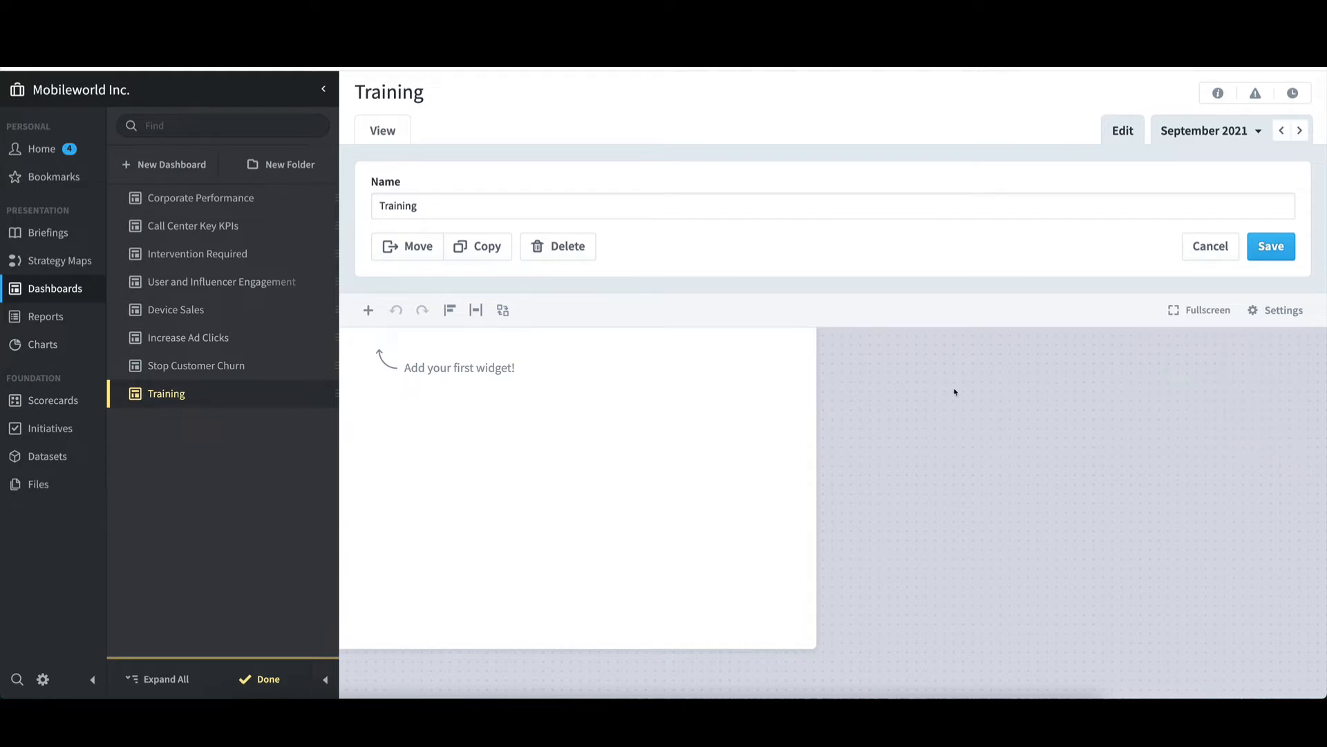
- Review the available widget types and add an Image widget to the dashboard
click(367, 310)
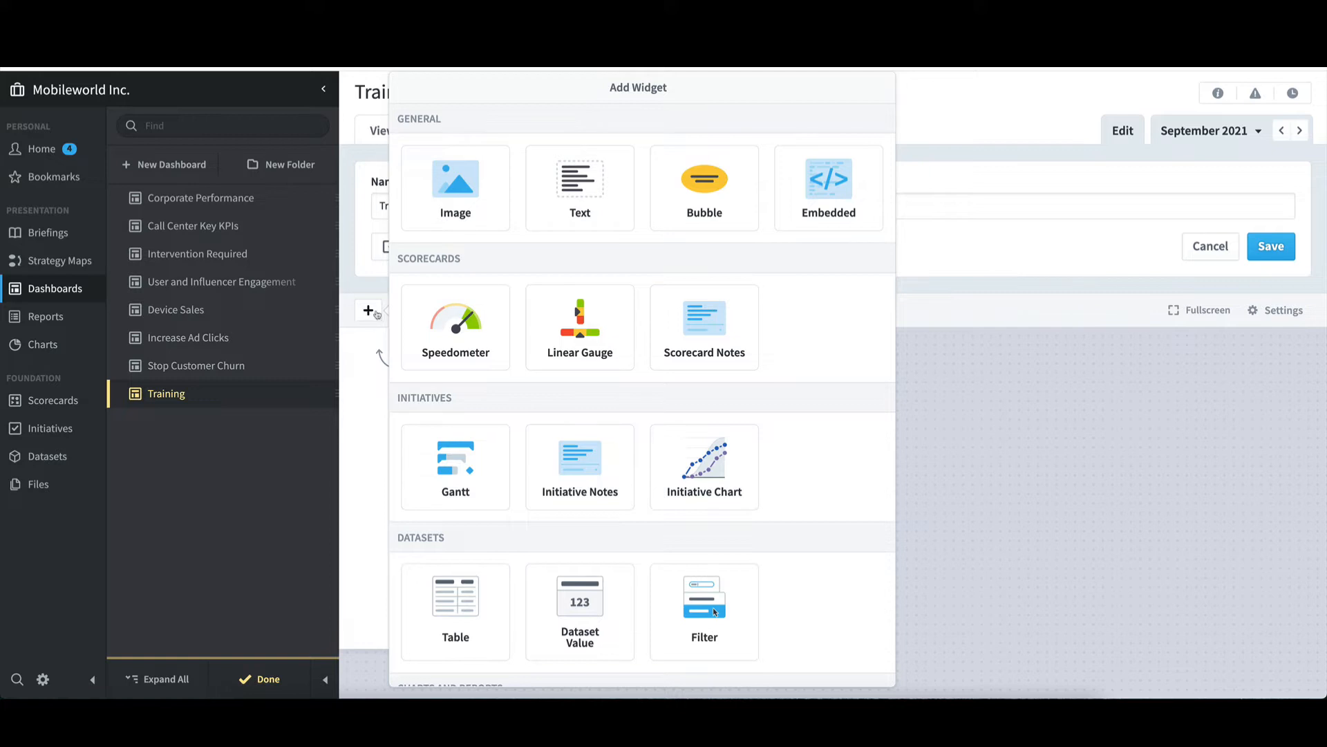
scroll(430, 346, down, 2)
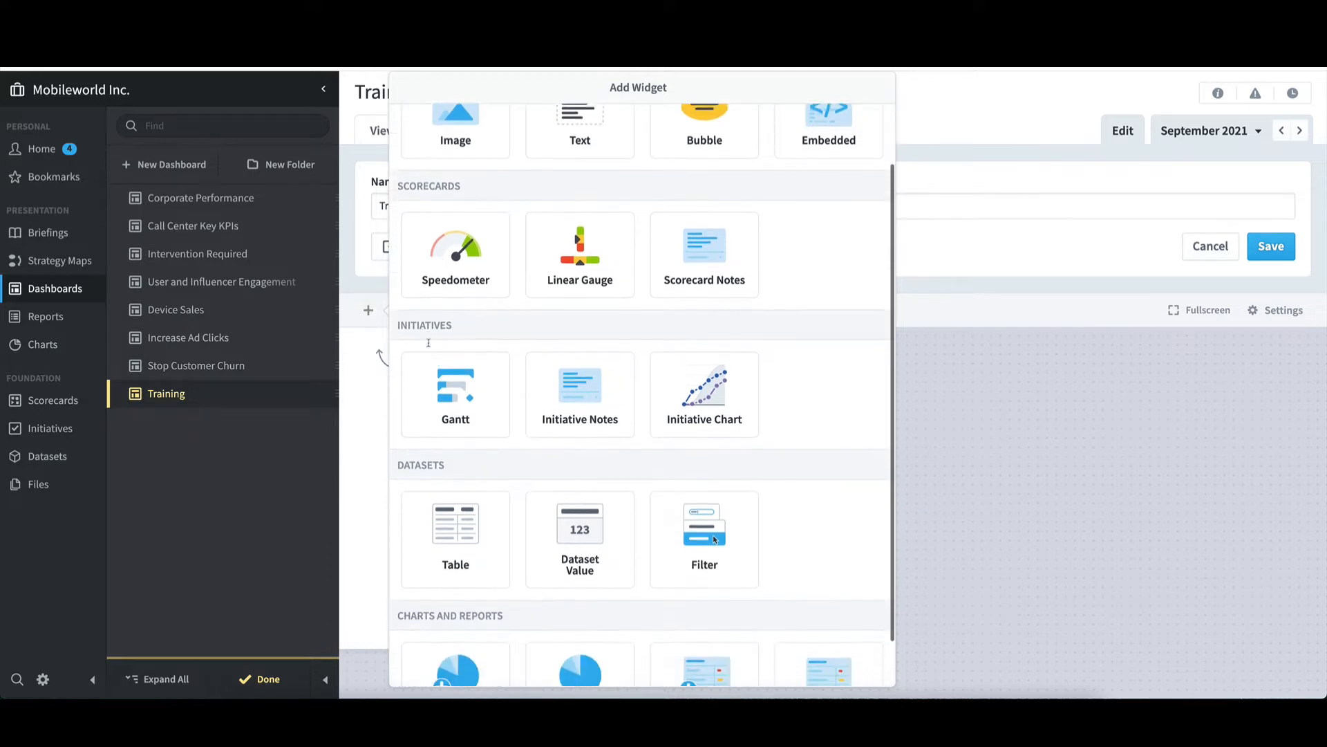
scroll(429, 348, up, 2)
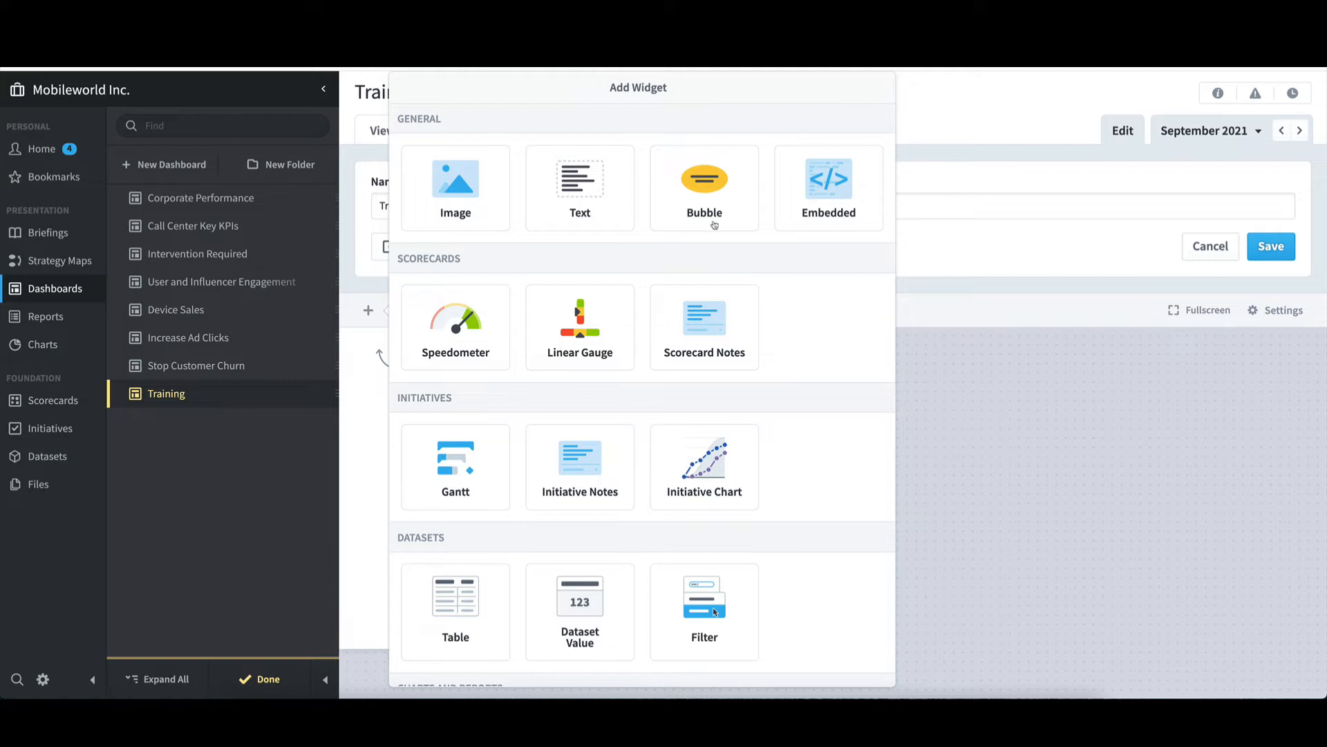
click(499, 224)
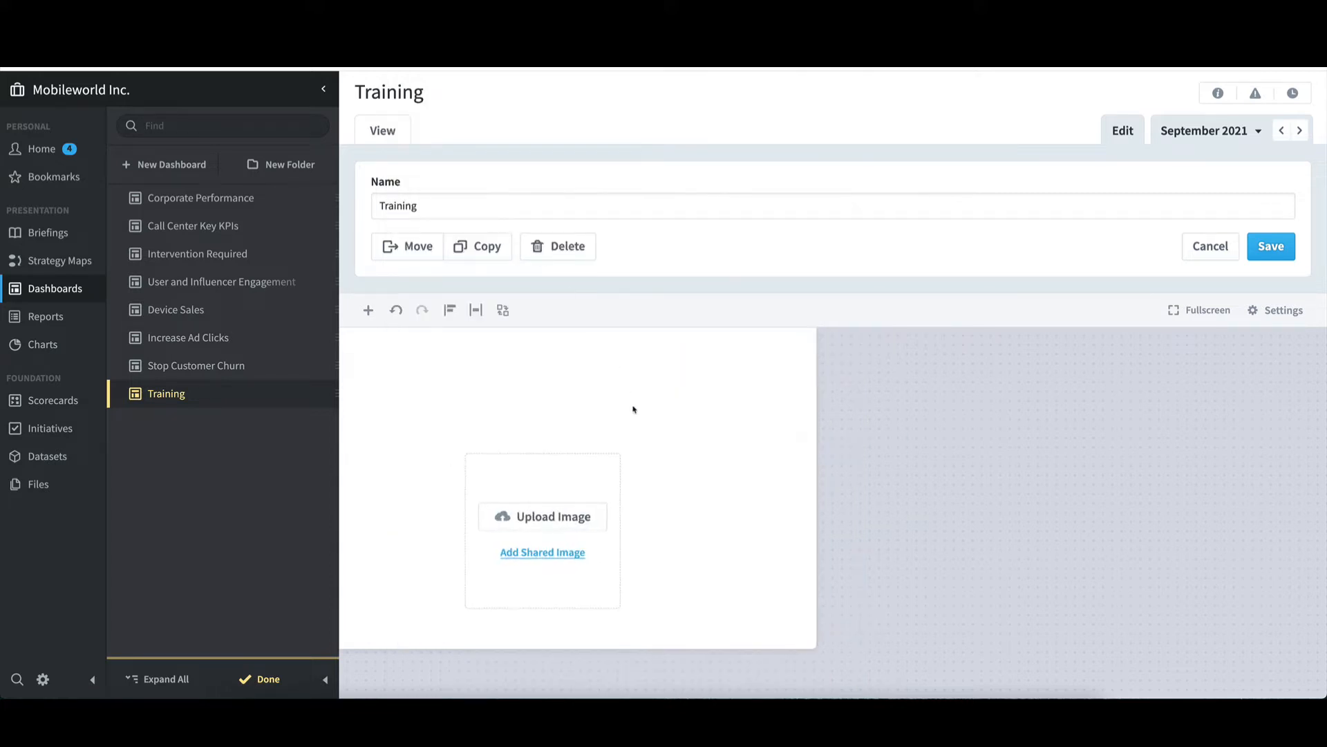
click(593, 517)
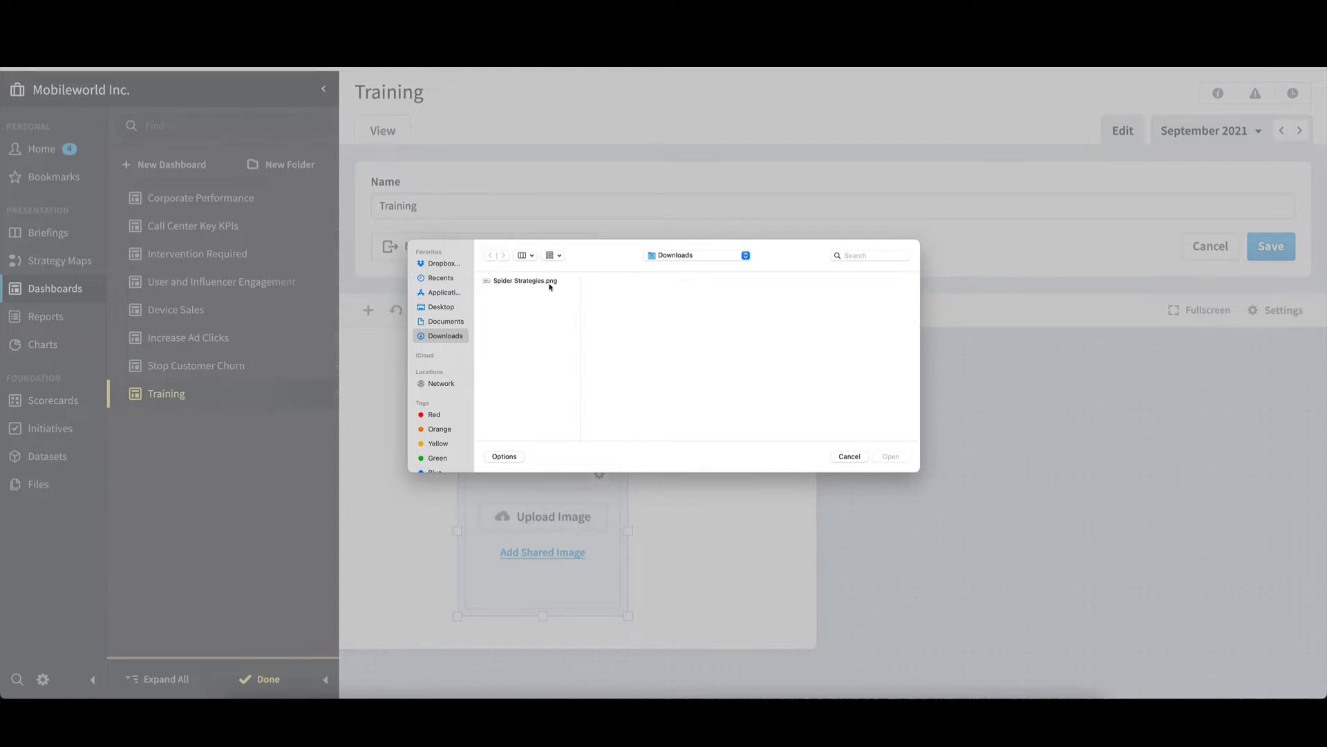
click(525, 281)
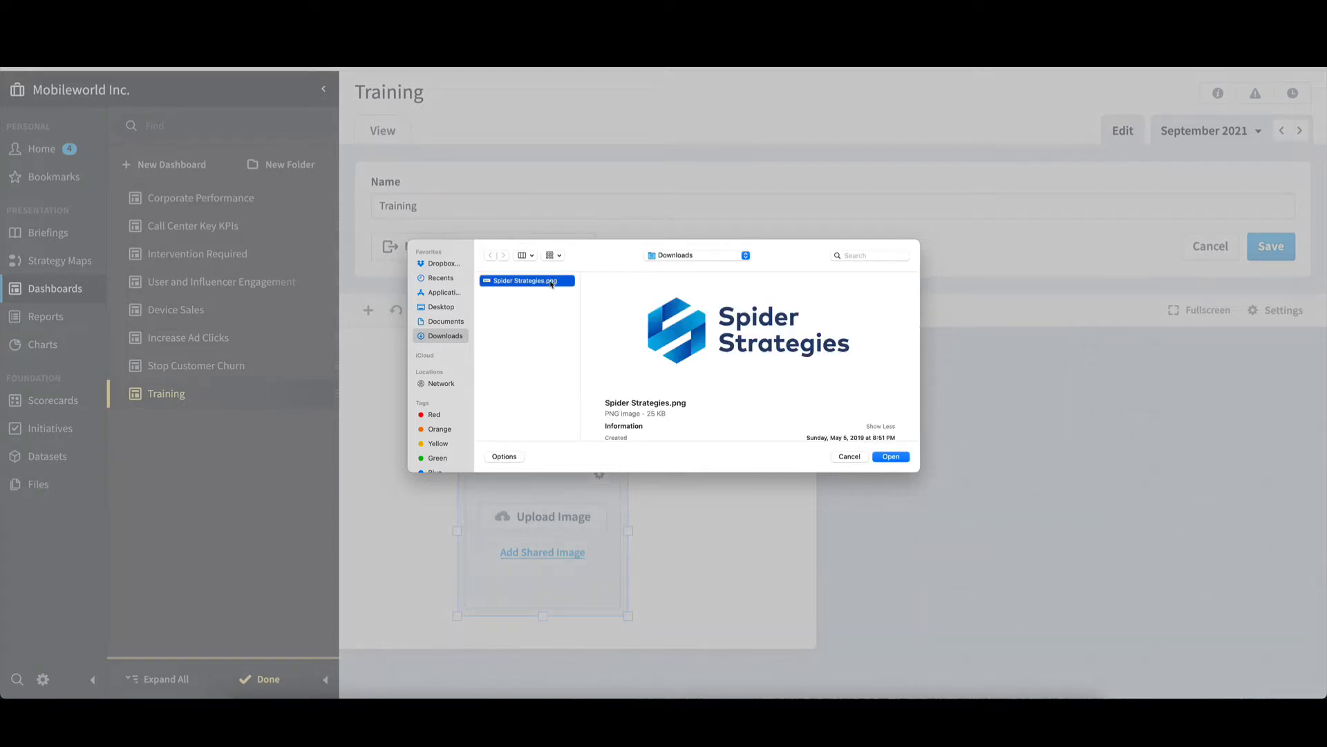
click(851, 458)
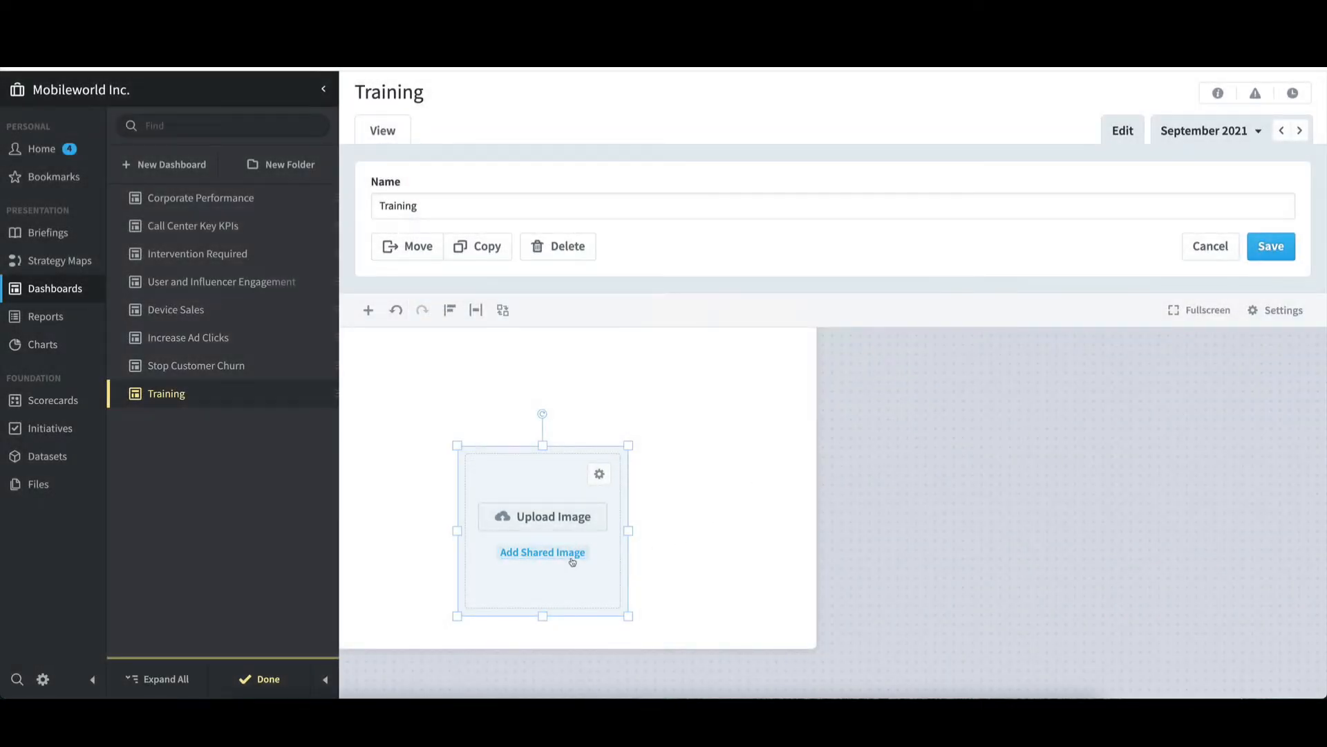
- Fill the image widget with the shared Spider Strategies image stored in the Mobileworld Inc. files
click(572, 559)
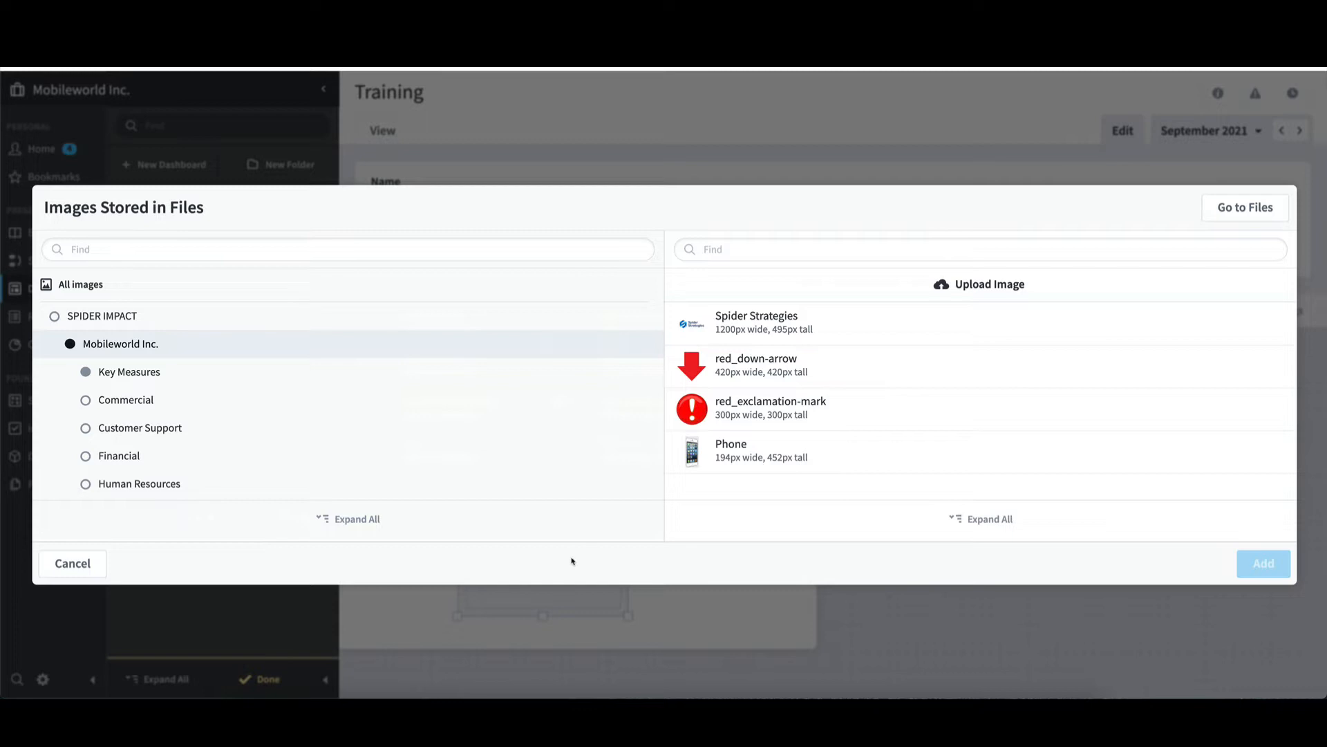
click(788, 331)
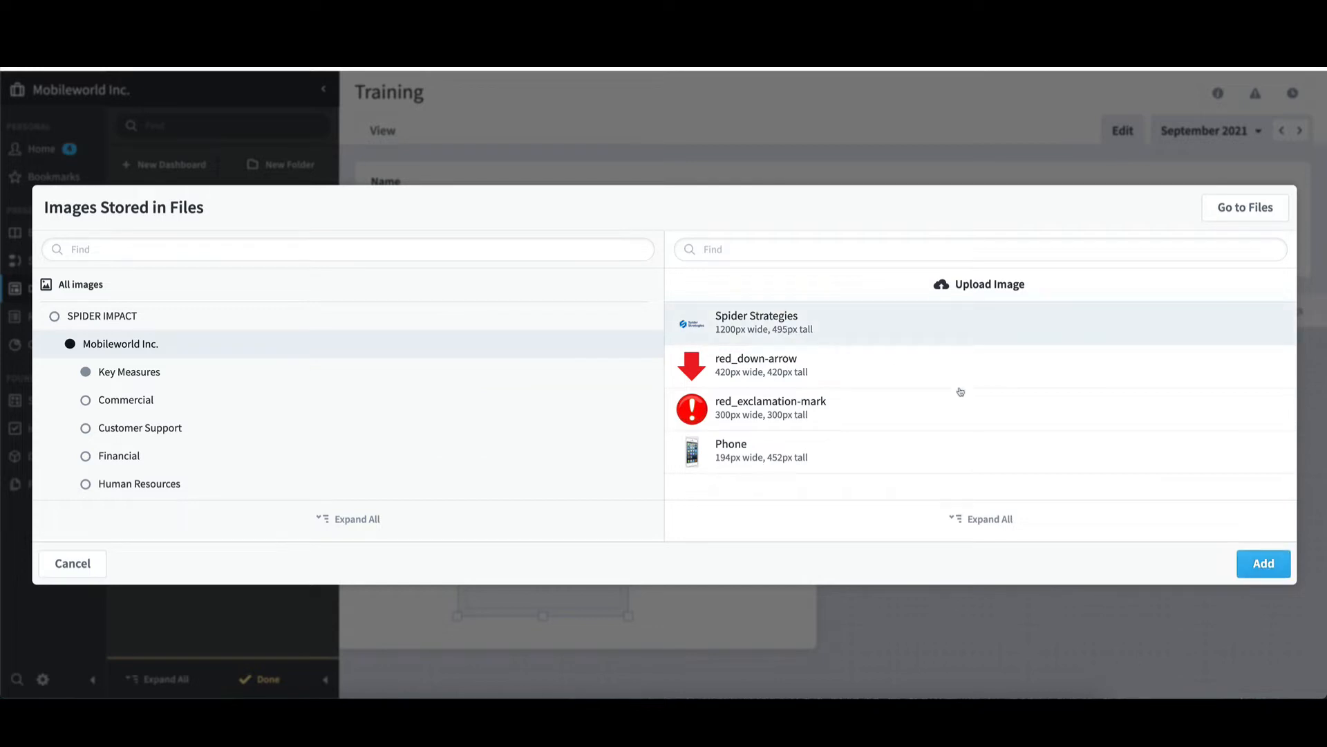
click(1263, 564)
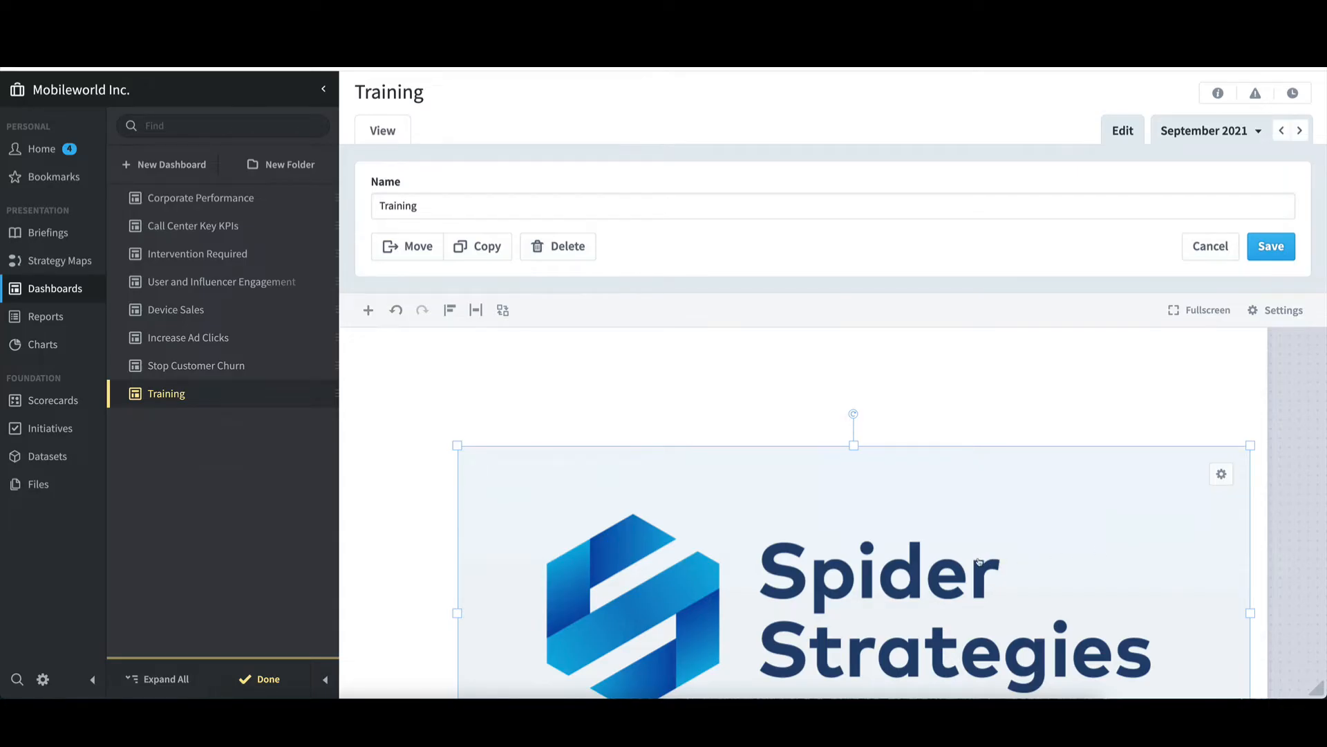
- Move the Spider Strategies logo to the dashboard's upper-left corner and shrink it to a small header logo
drag(969, 564, 850, 450)
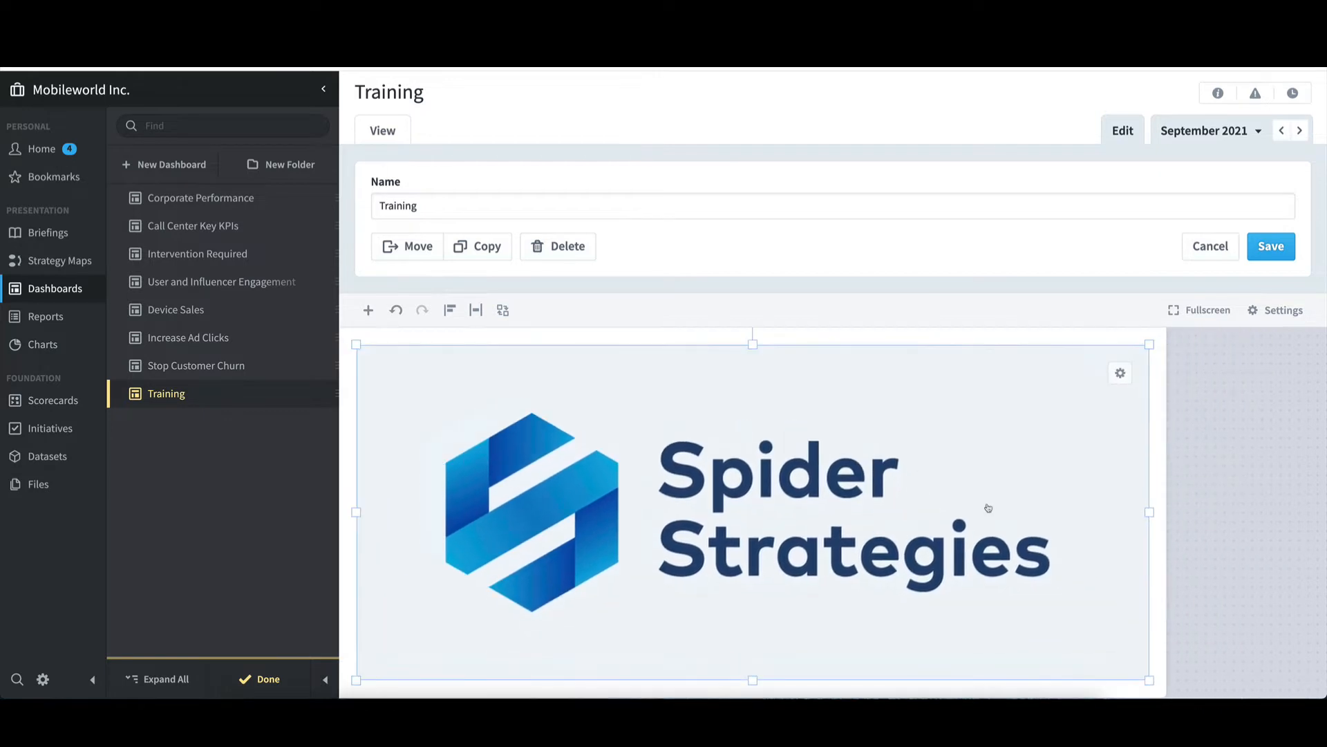
drag(1149, 678, 451, 392)
click(563, 409)
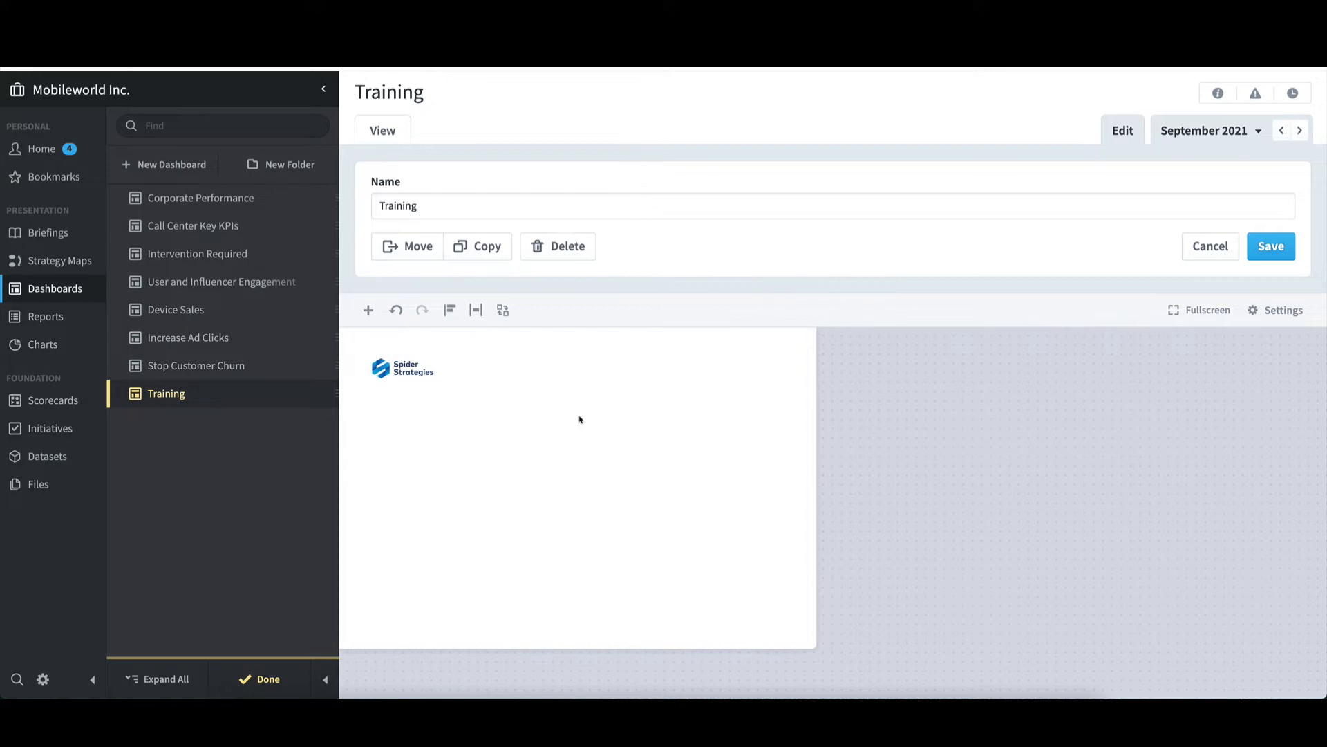
- Add a Text widget containing the title "Training Dashboard" and make the title bold
click(368, 310)
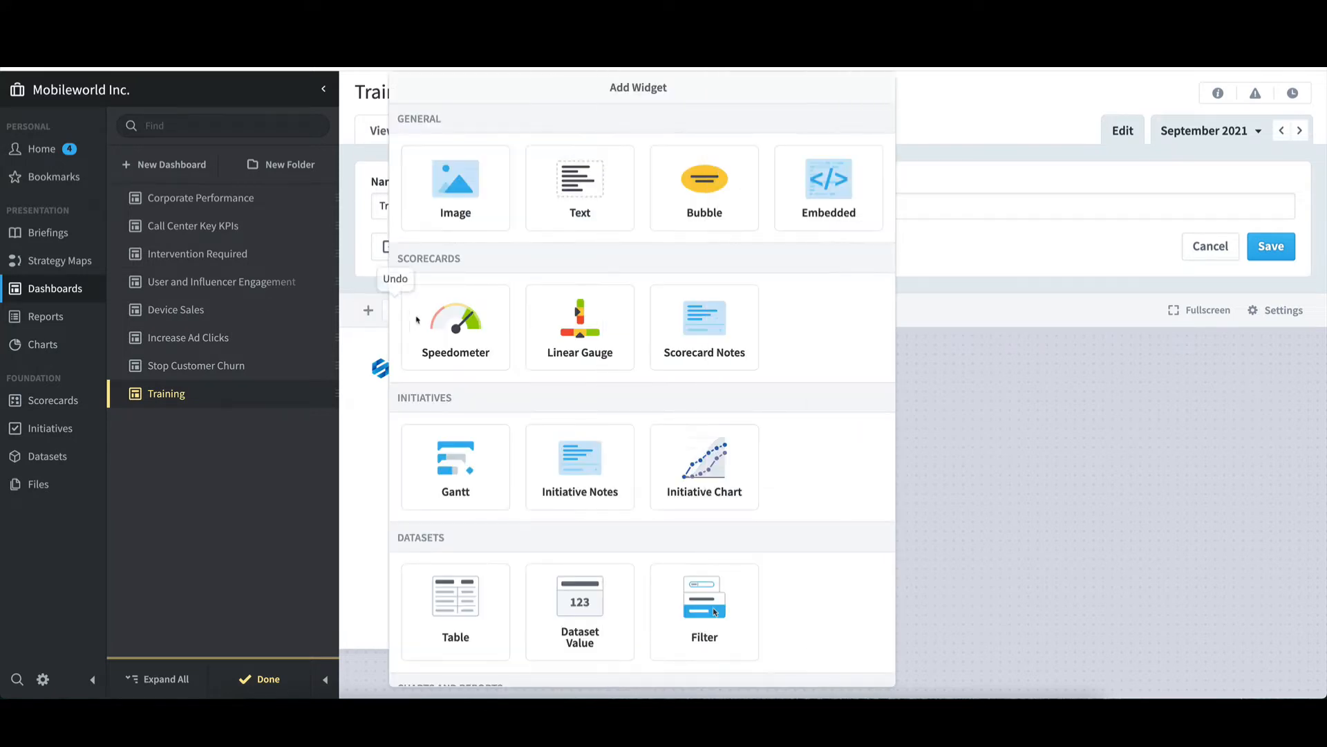
click(578, 208)
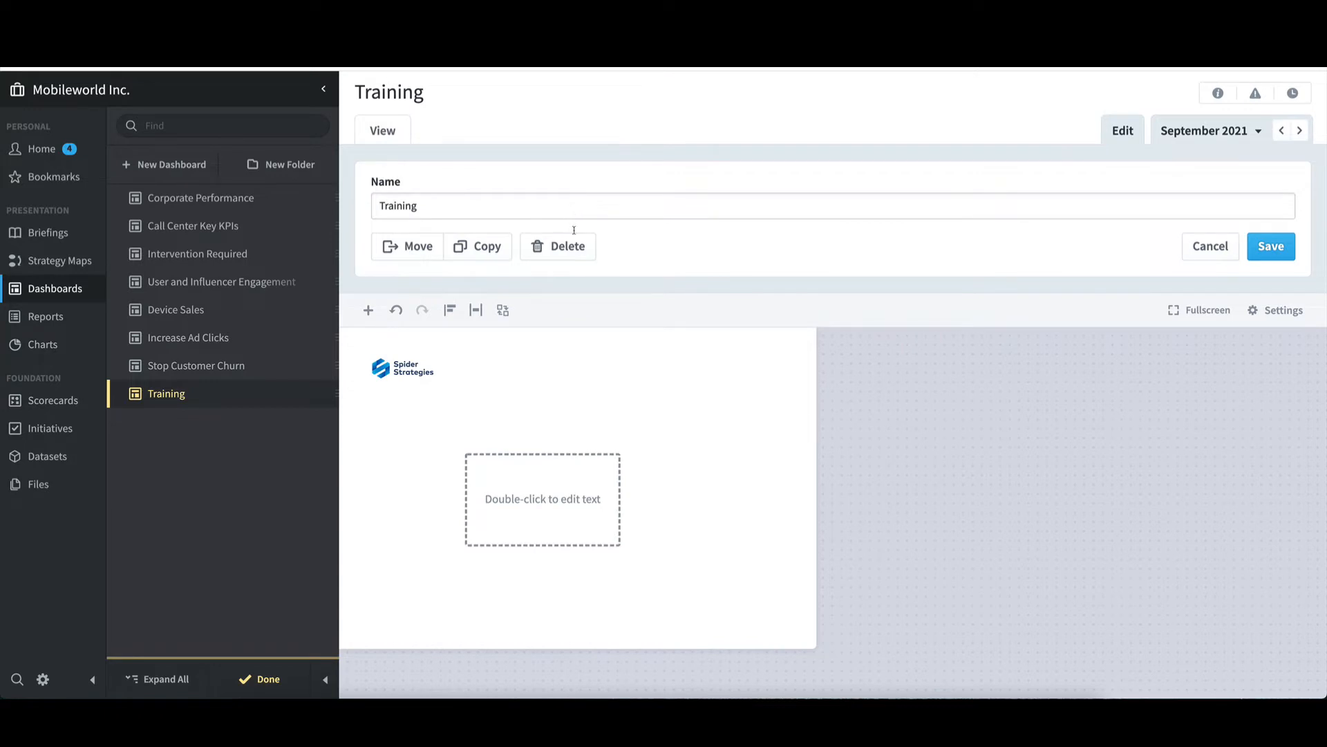
double_click(555, 500)
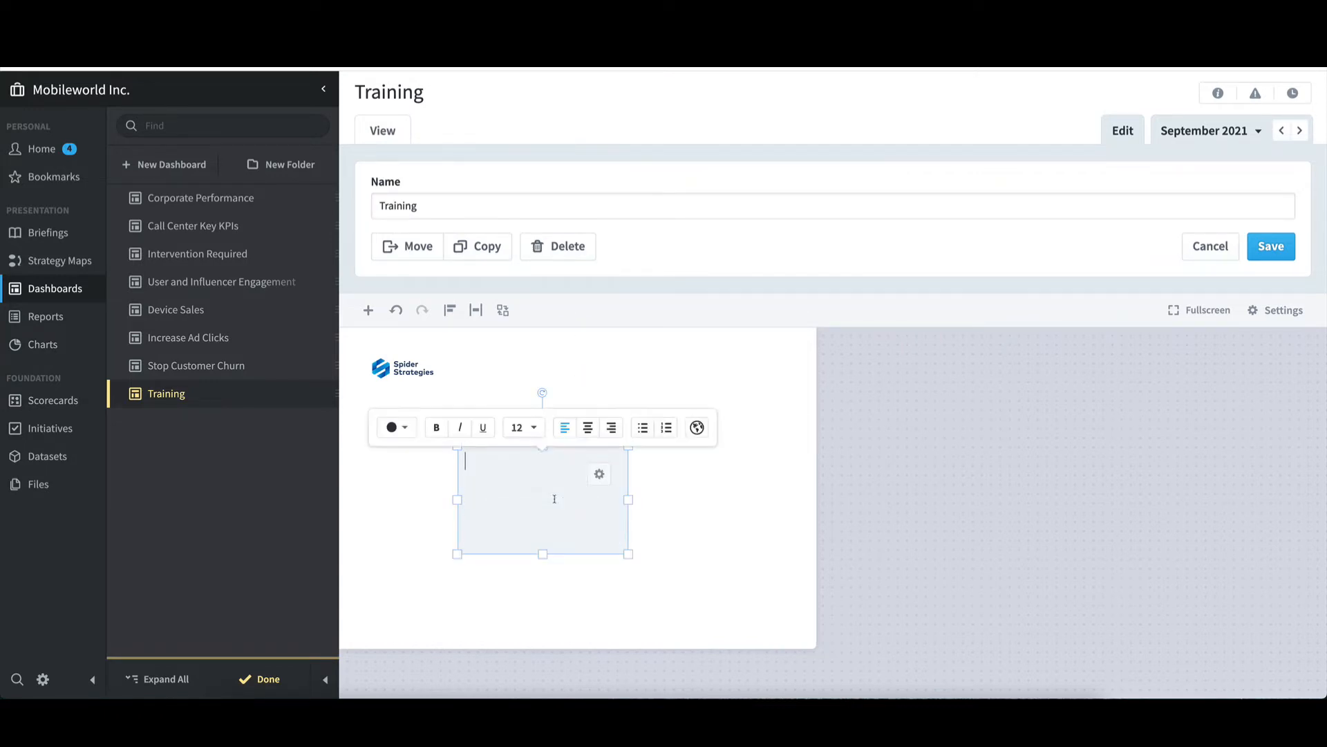
text(Training Dashboard)
drag(553, 456, 446, 456)
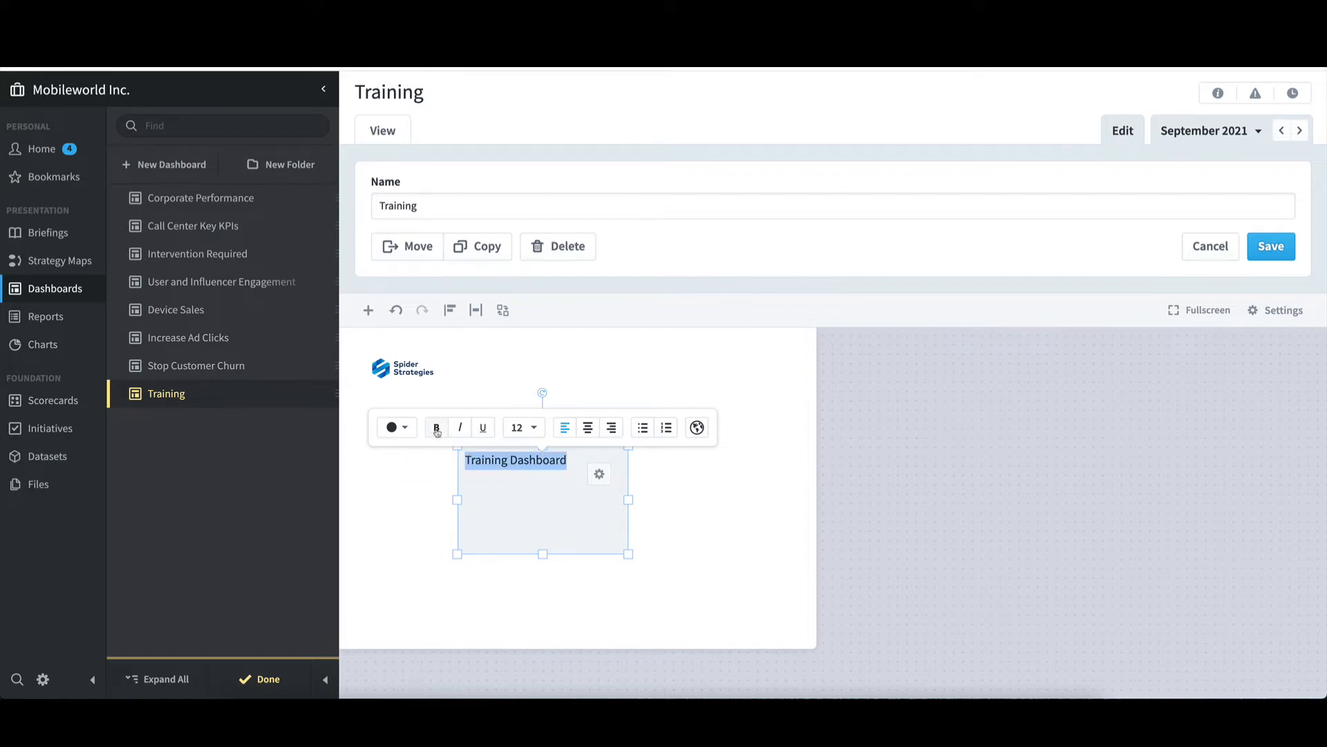
click(436, 429)
- Add the placeholders [today], [calendar] and [calendar-period] on separate lines beneath the "Training Dashboard" title and save the dashboard
click(575, 463)
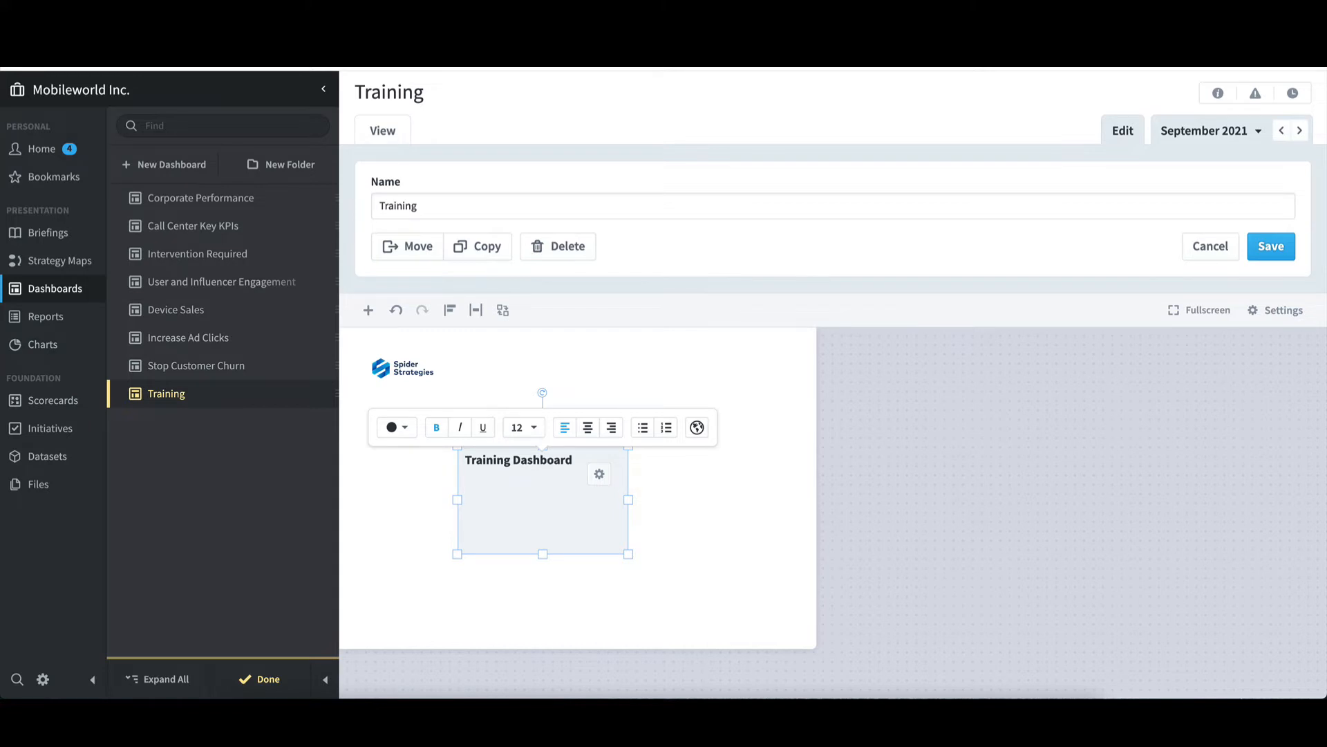
key(Return)
text([today)
text(] )
text([calendar)
text(])
key(Return)
text([calendar)
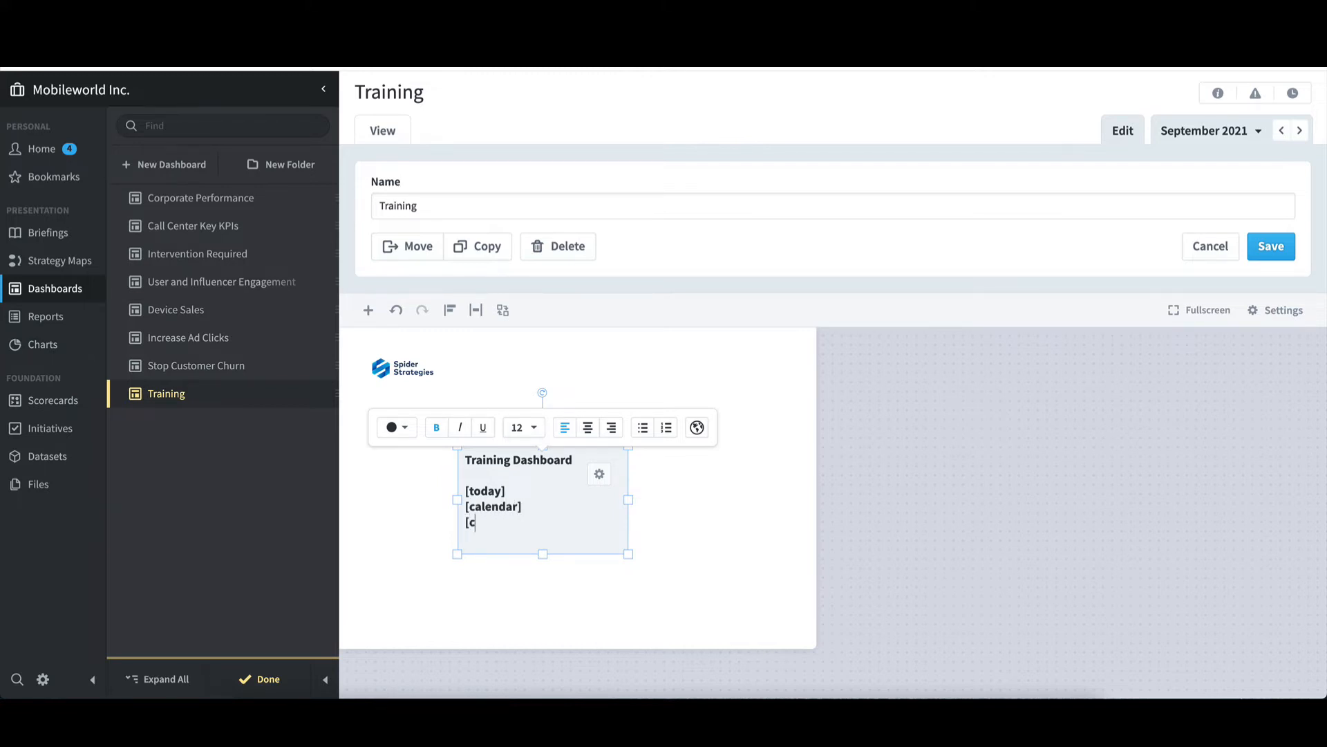
text(-period])
click(1270, 248)
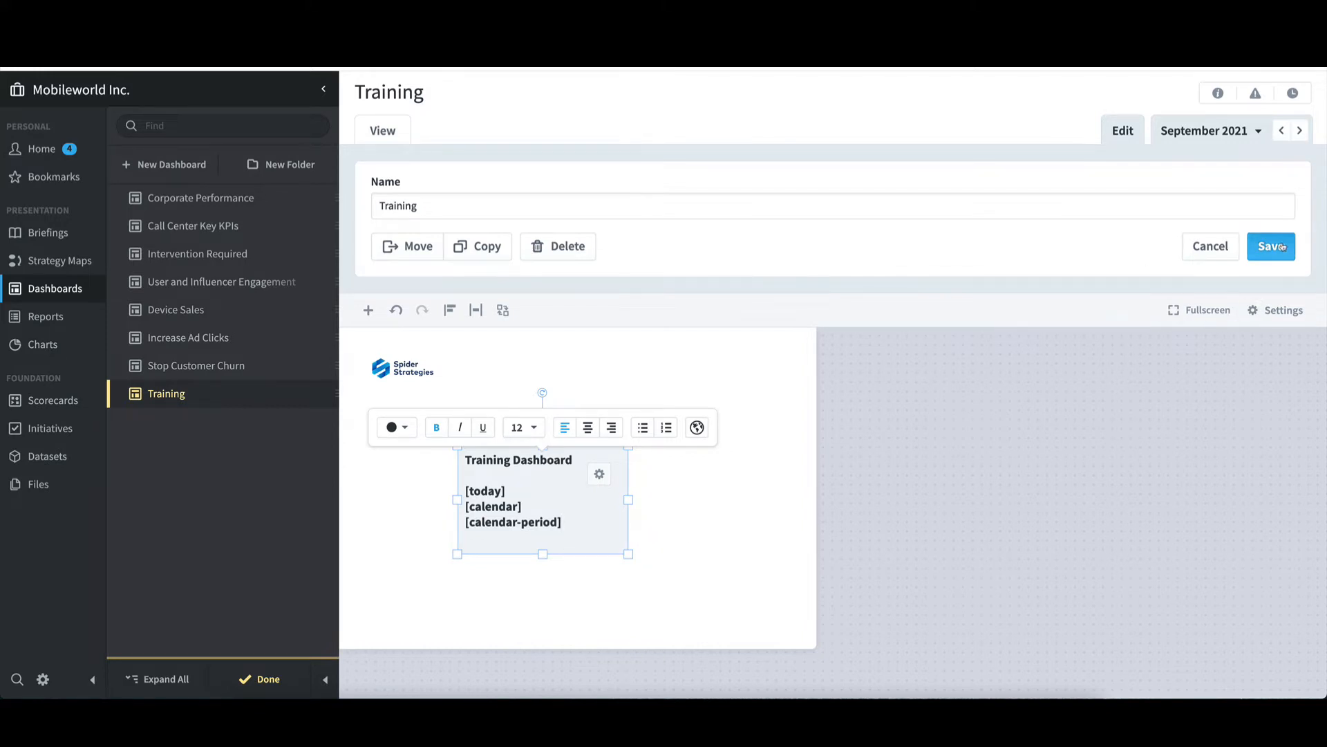
- Check how the Training dashboard renders outside edit mode and reopen it for editing
click(269, 681)
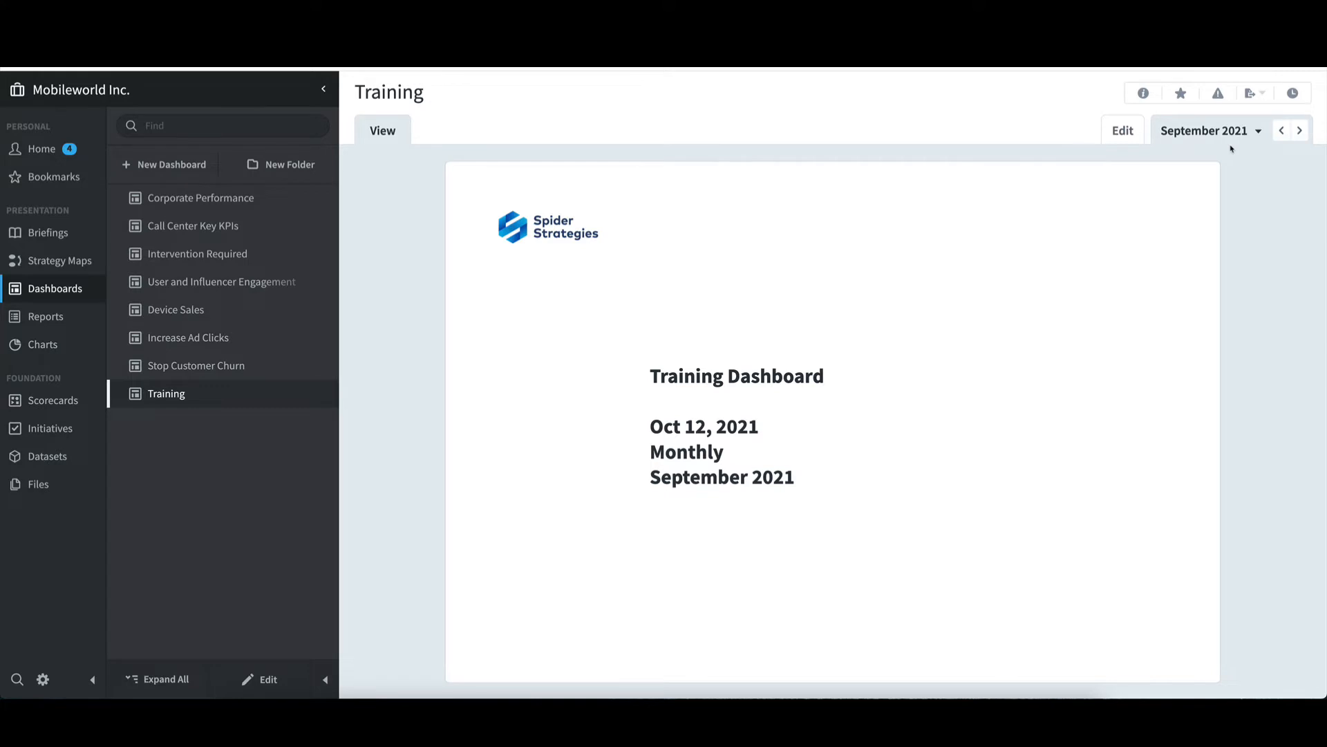
click(271, 680)
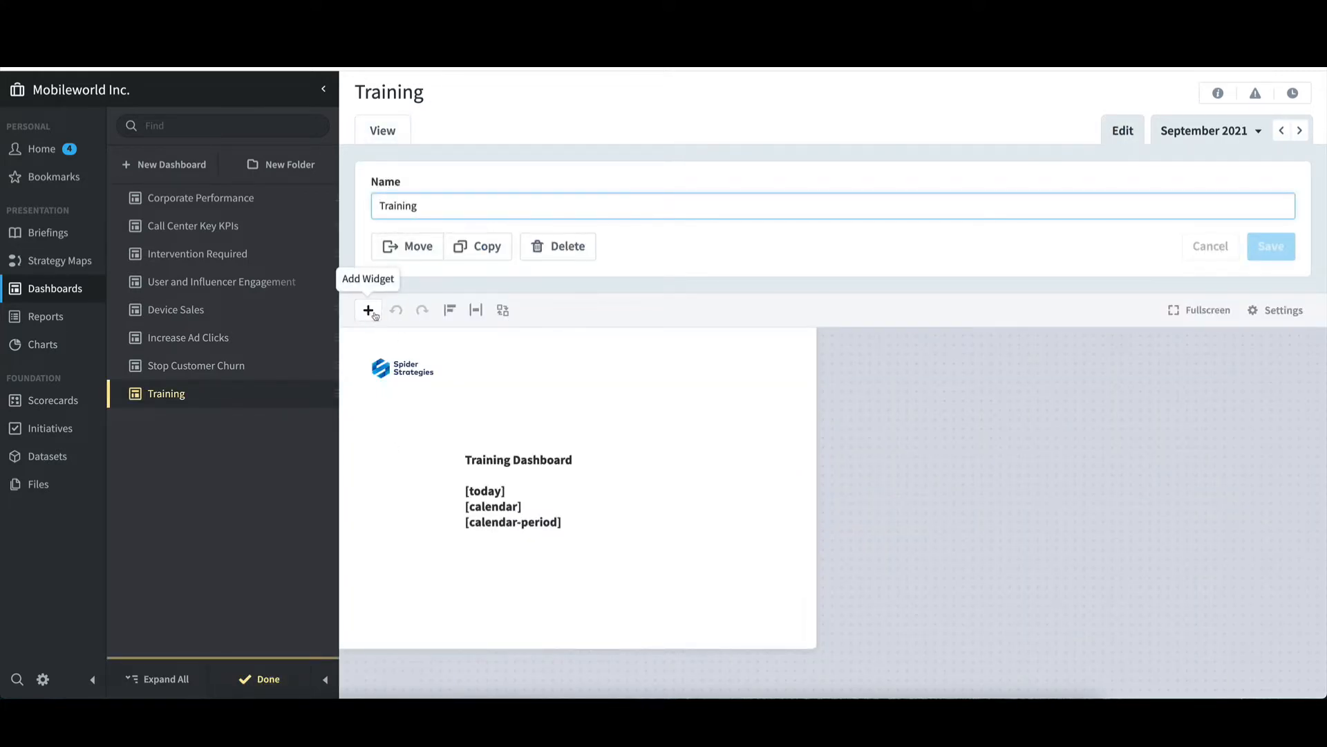
click(368, 310)
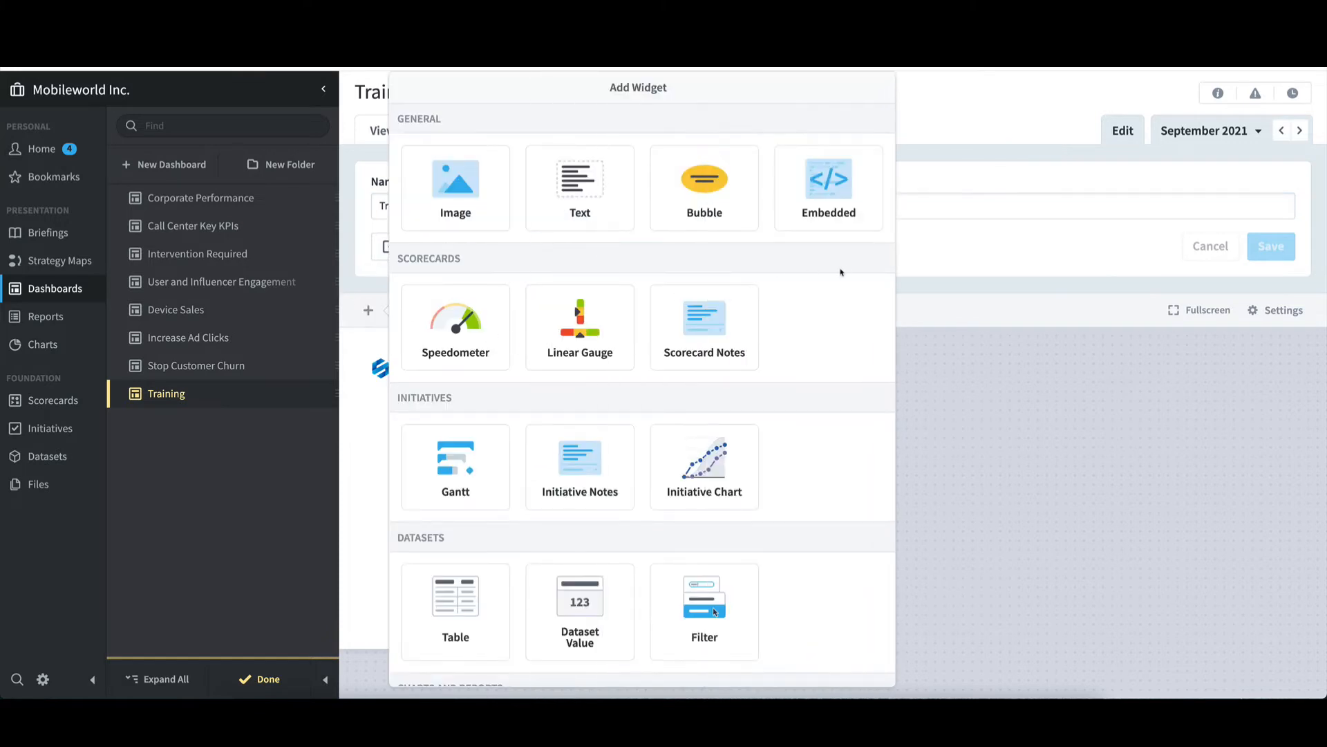
click(842, 193)
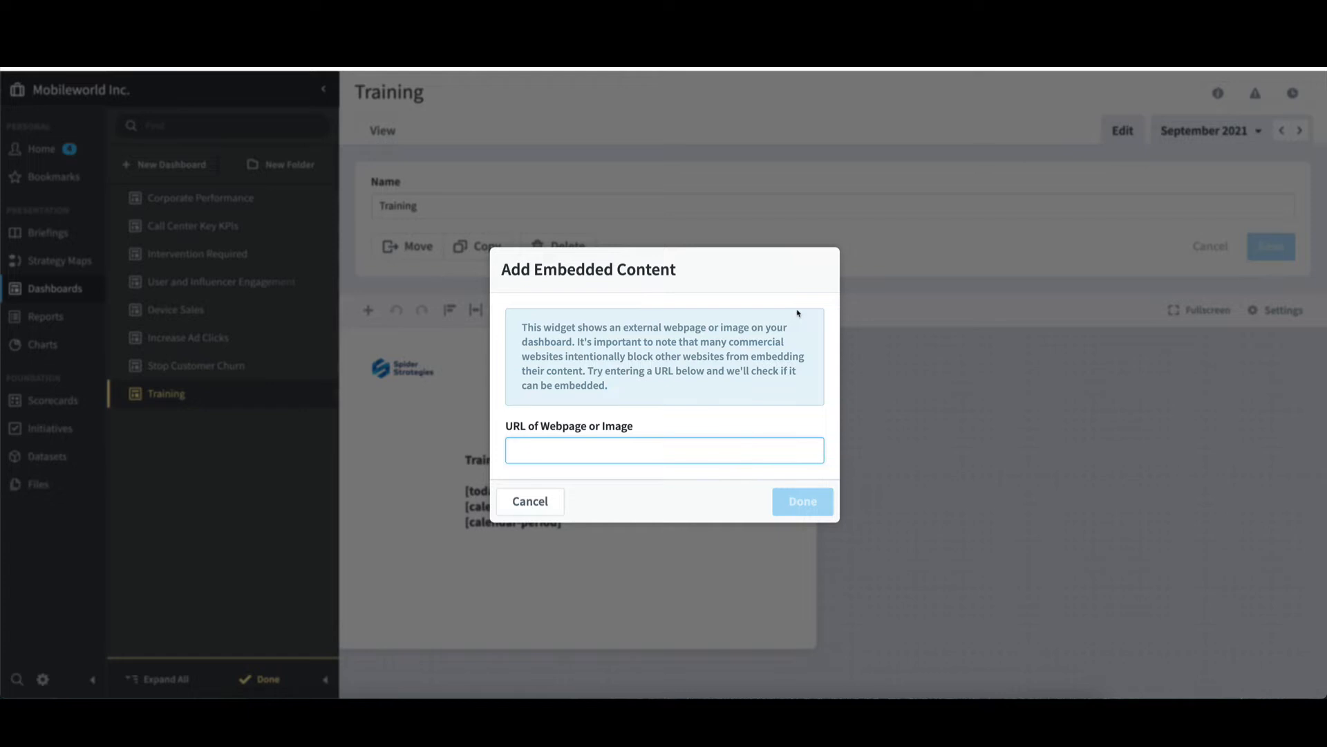
click(557, 508)
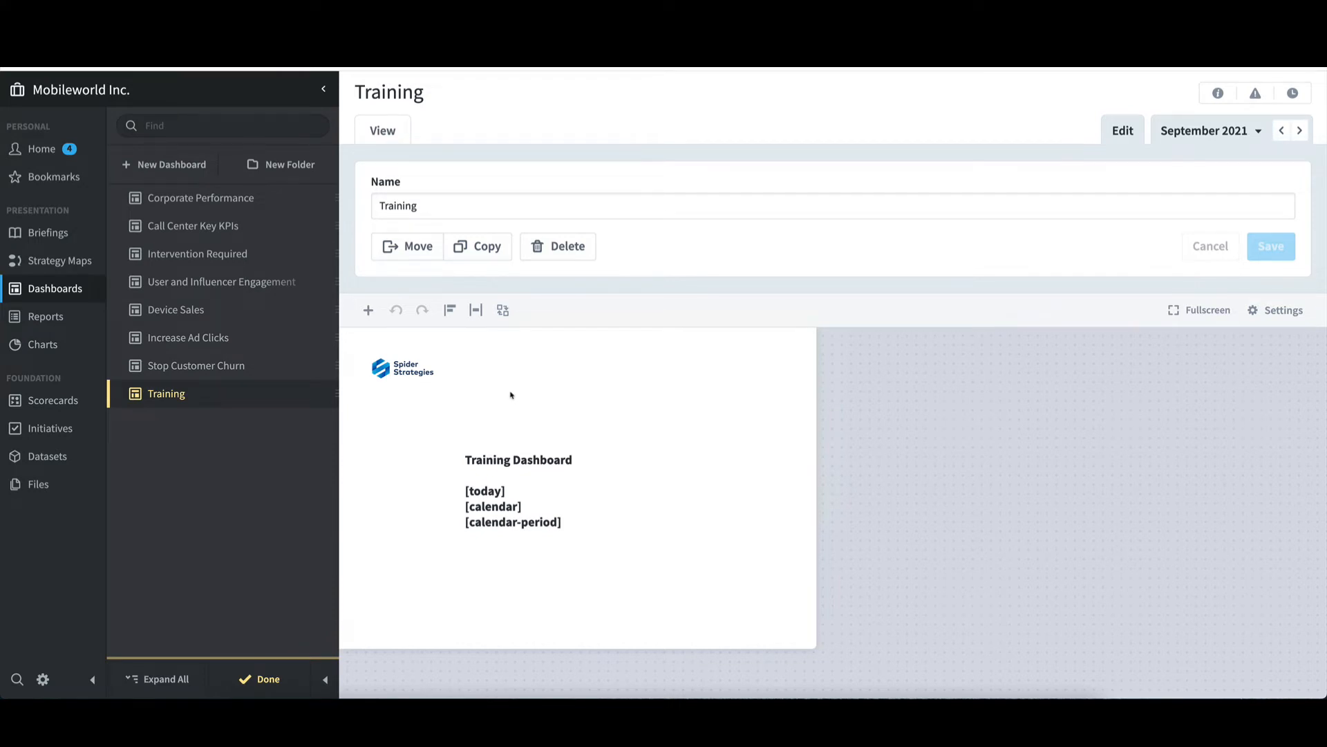
- Add a Bubble widget for the Product Revenue scorecard item under Financial > Increase Revenue, place it right of the text widget and save
click(368, 311)
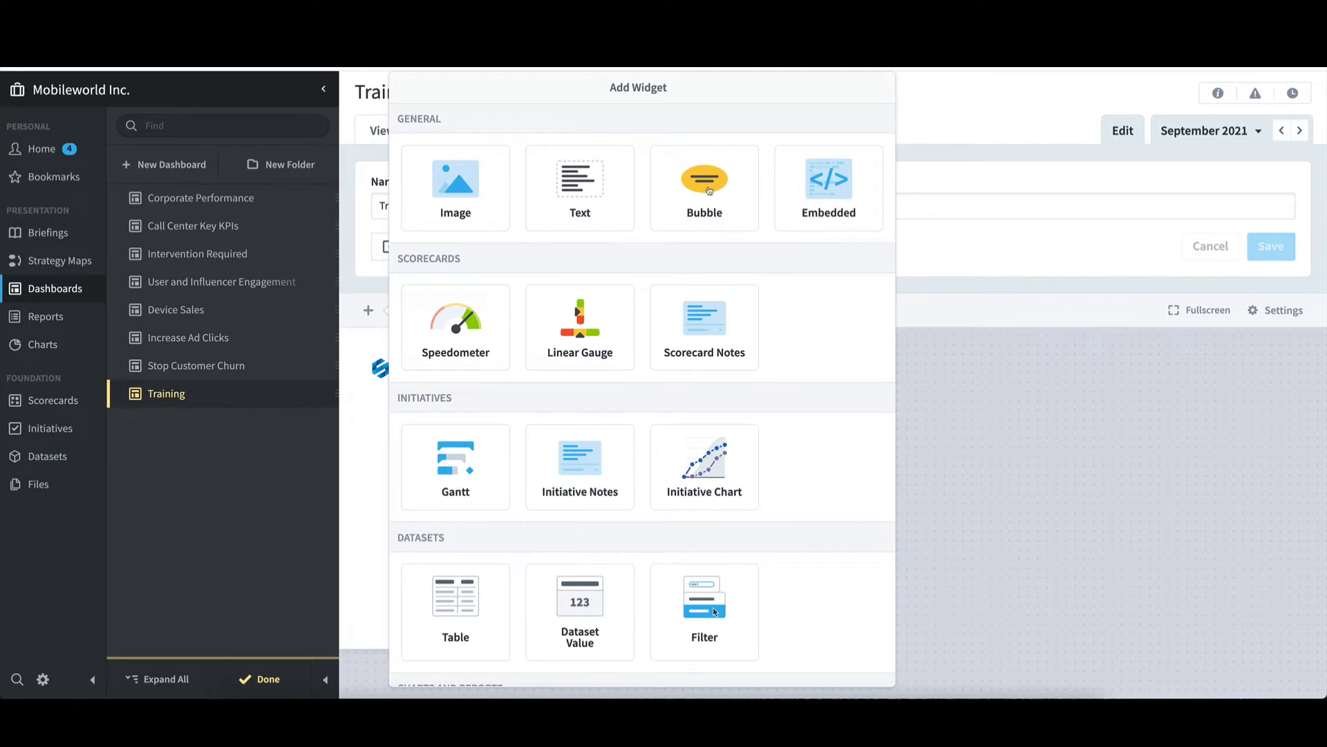
click(708, 190)
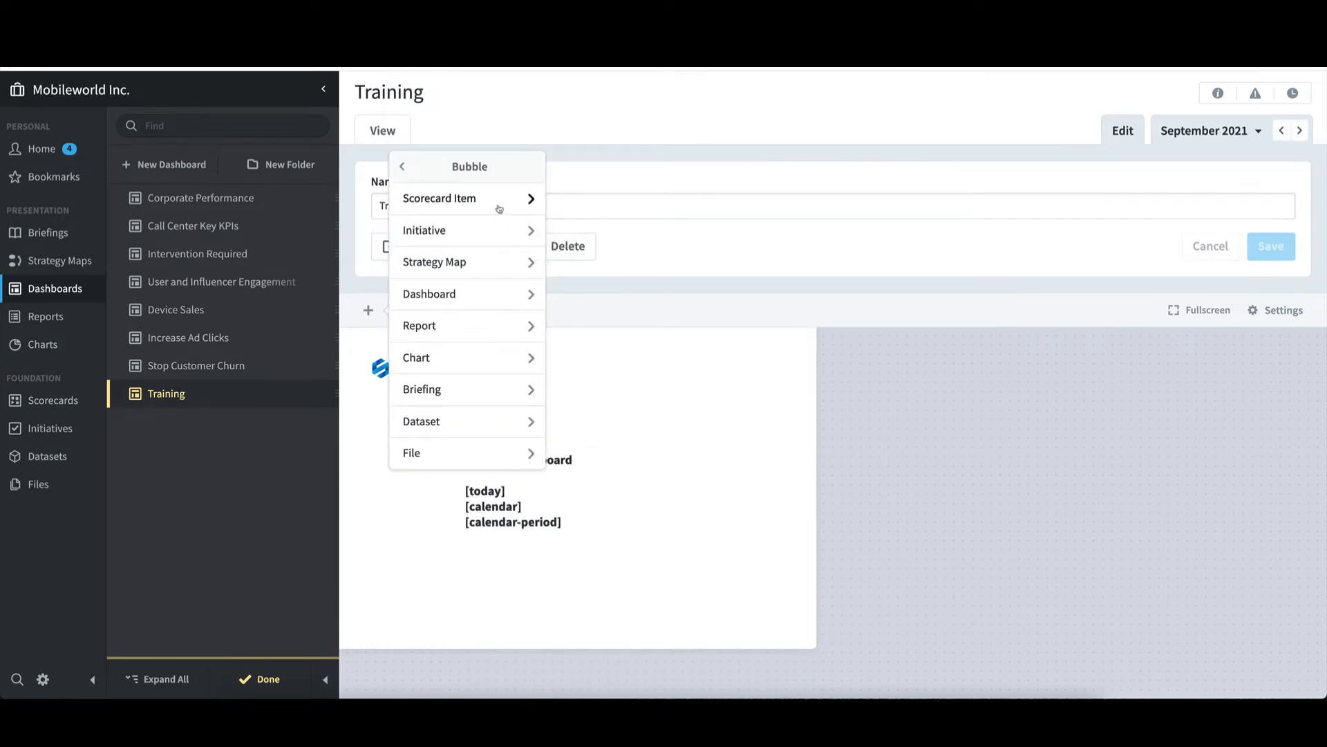
click(499, 209)
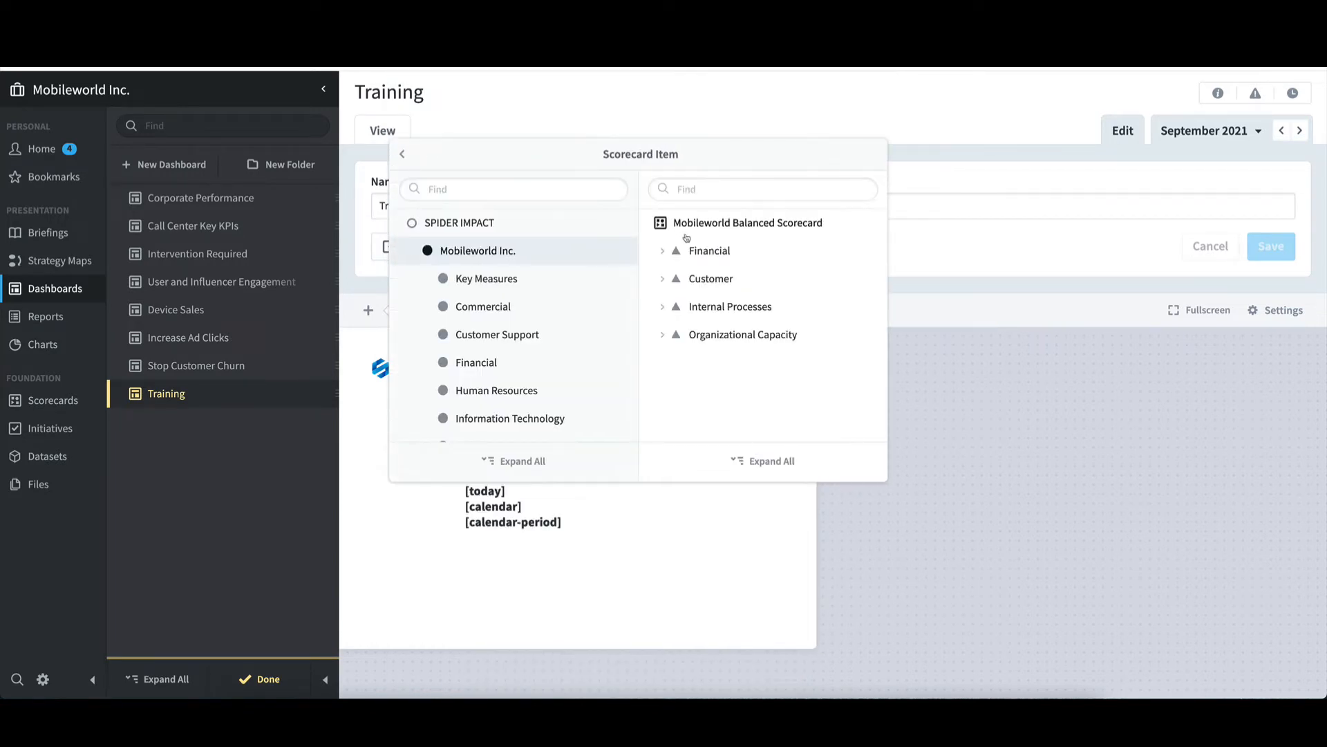
click(697, 253)
click(722, 280)
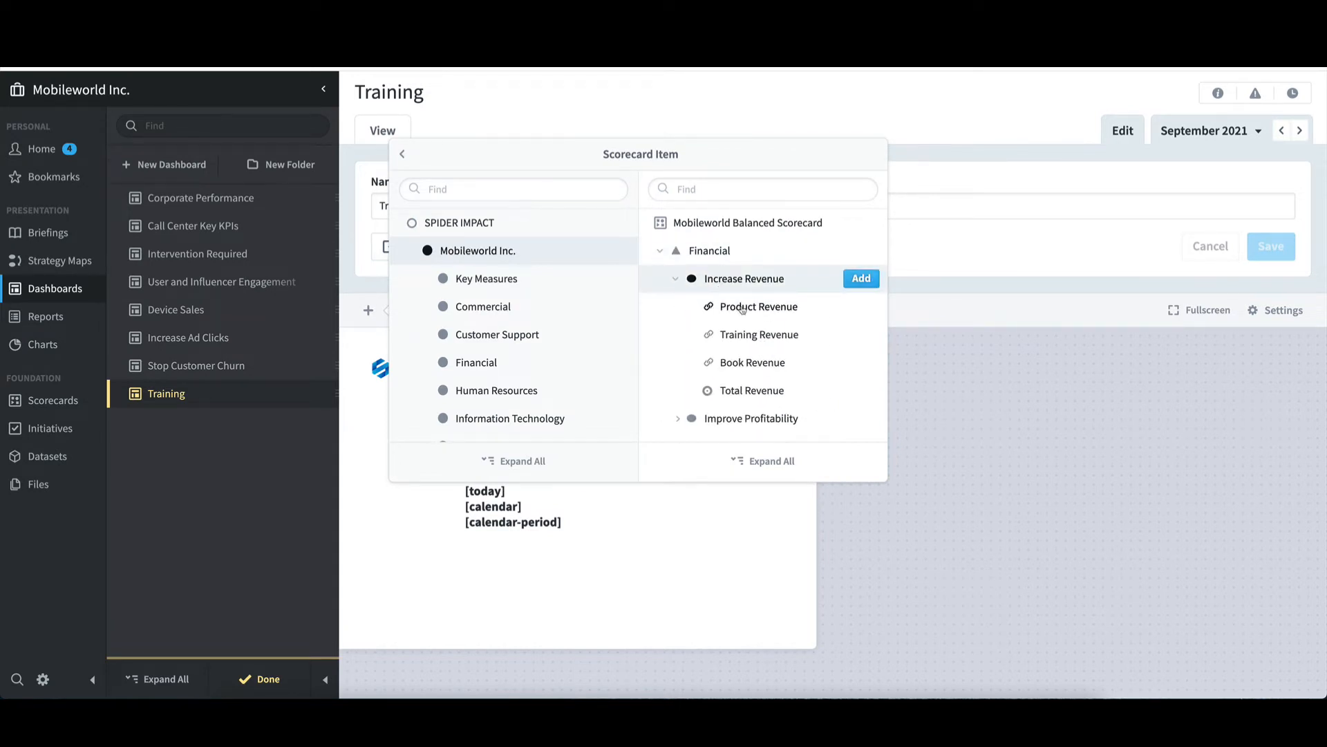
mouse_move(742, 309)
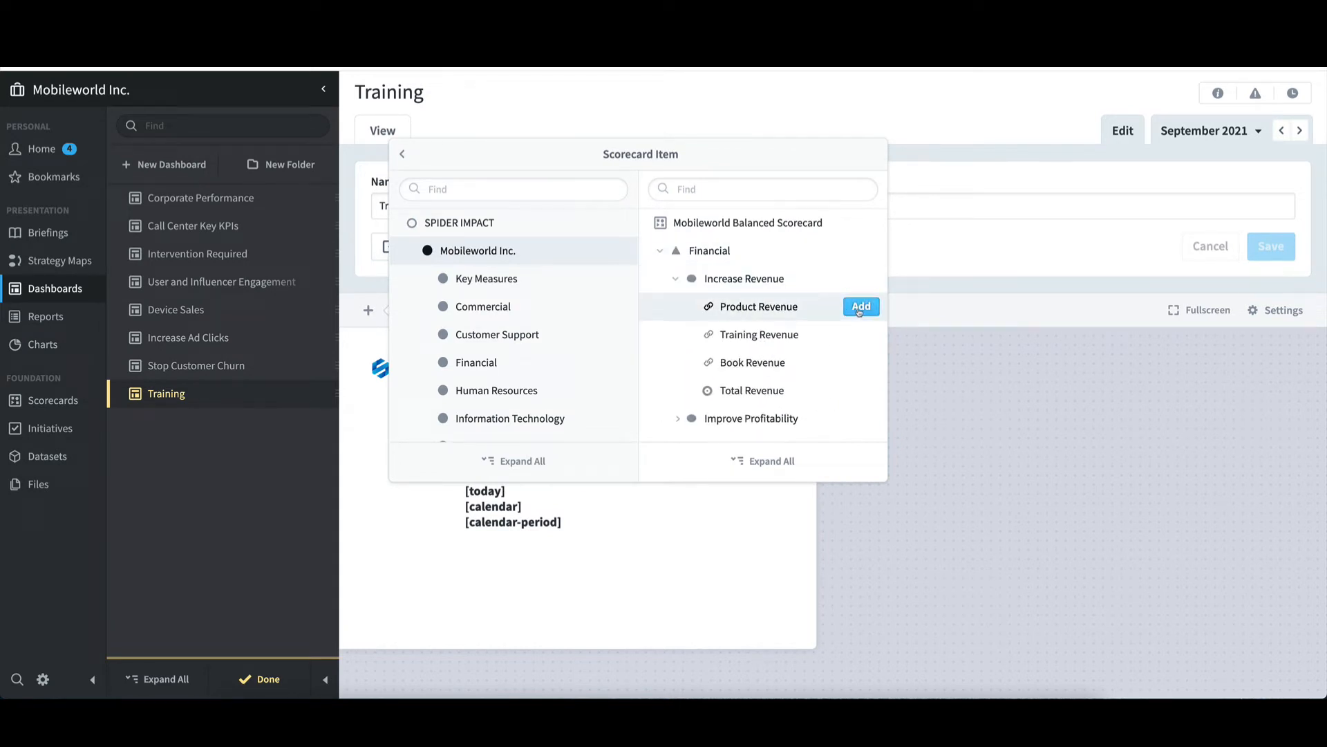
click(861, 307)
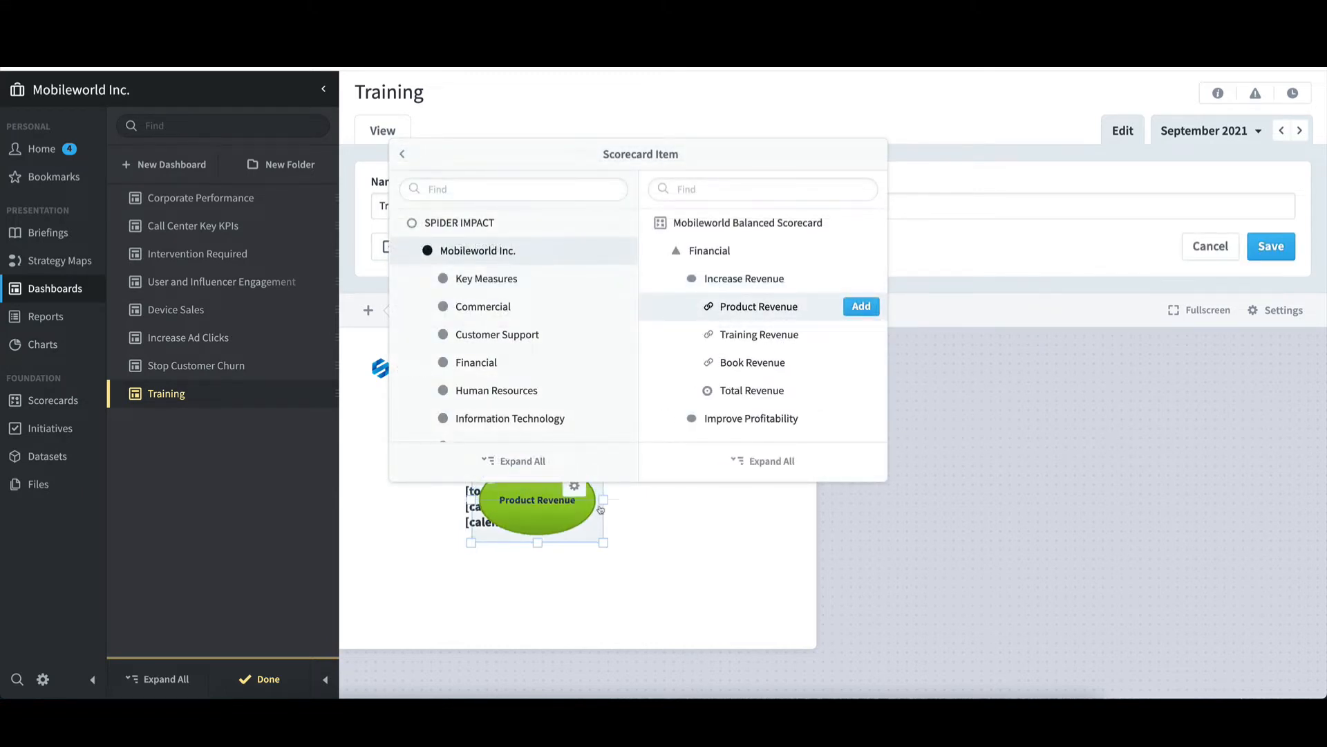
drag(601, 510, 742, 509)
click(864, 551)
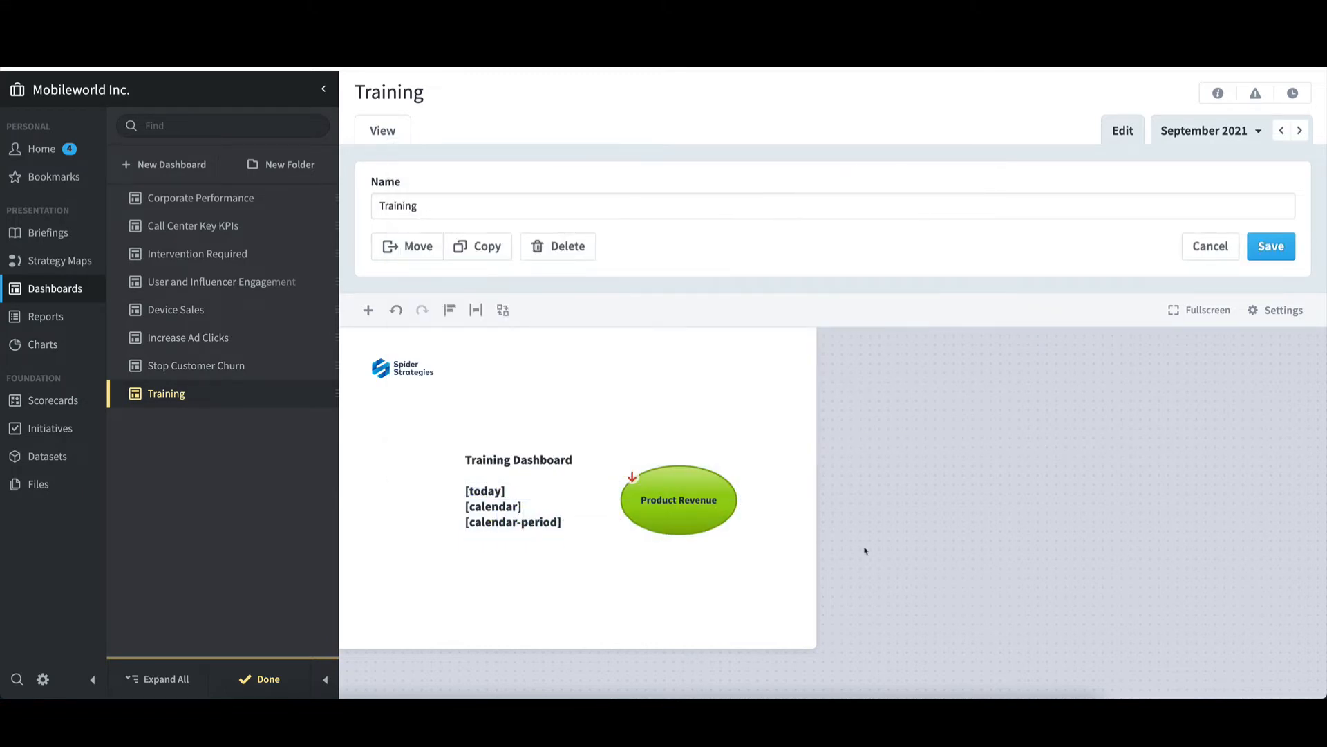
click(1272, 249)
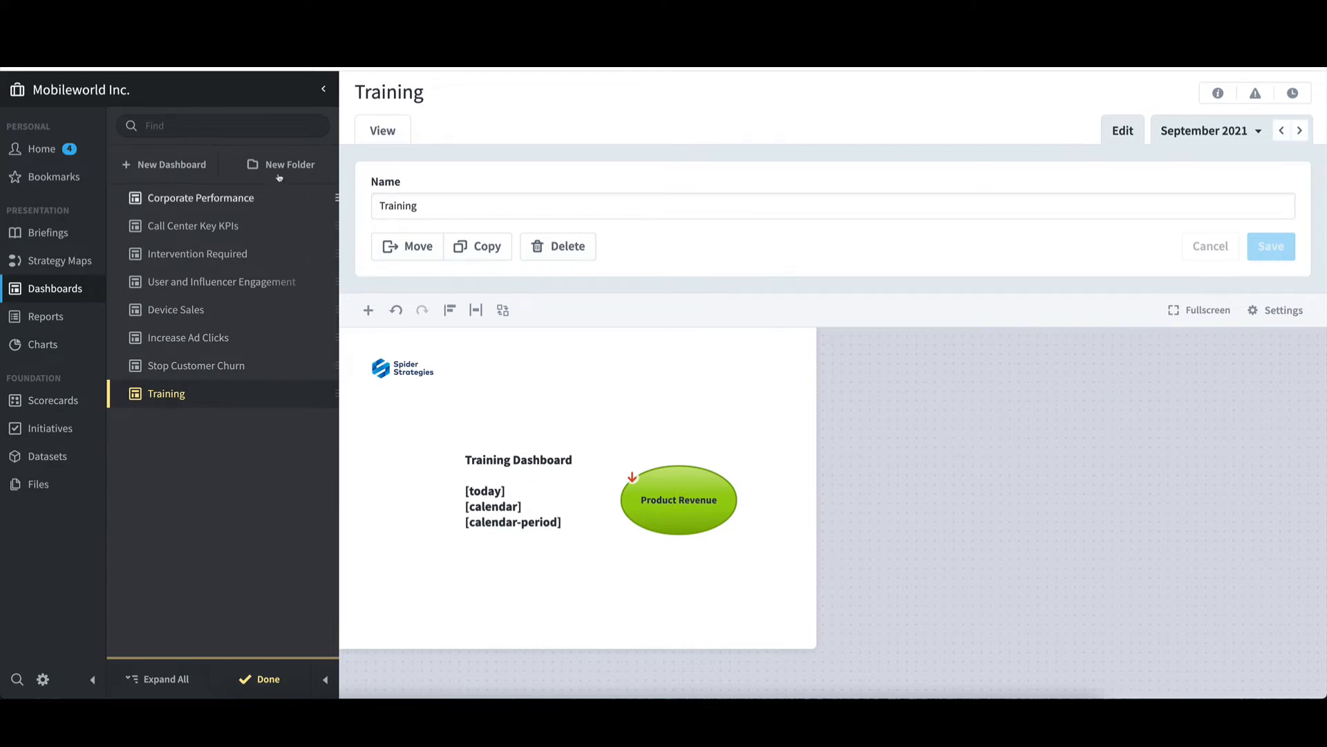
- Create a new dashboard named "Automatic" with the Bubbles starting layout
click(178, 166)
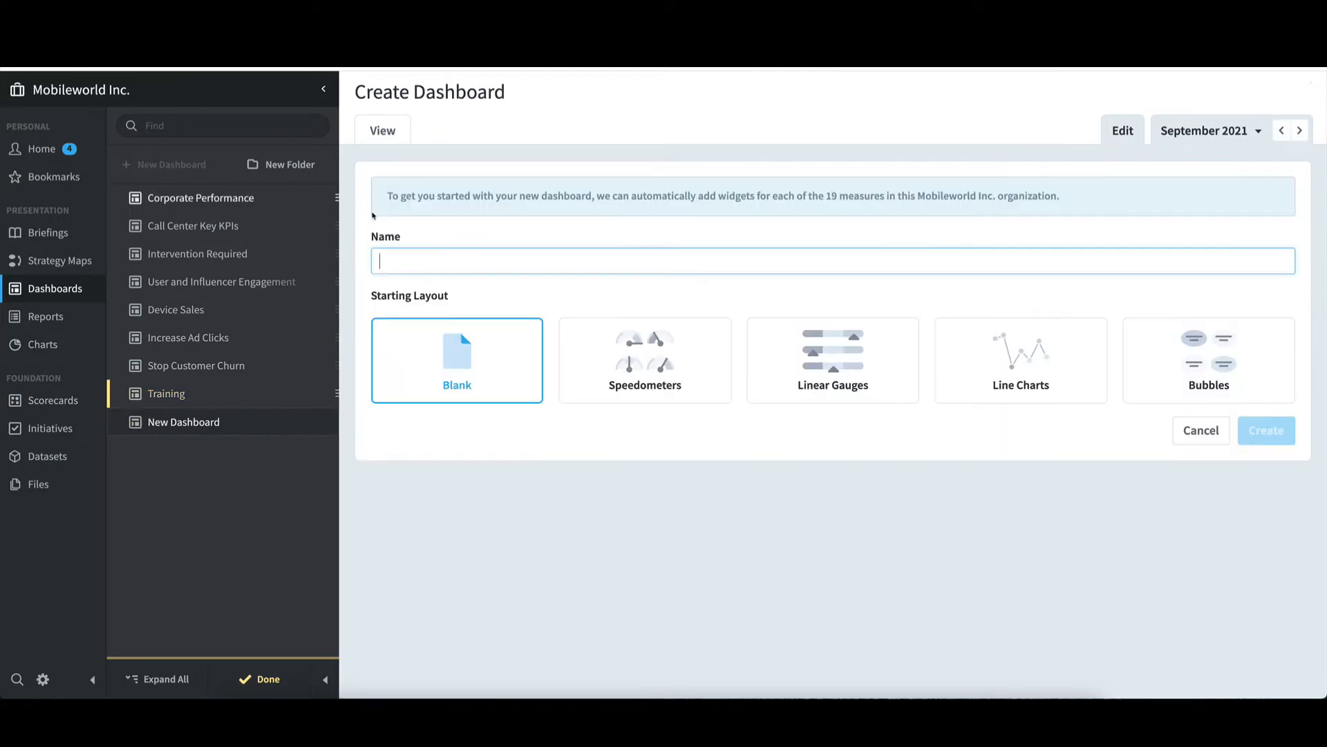
text(Automatic)
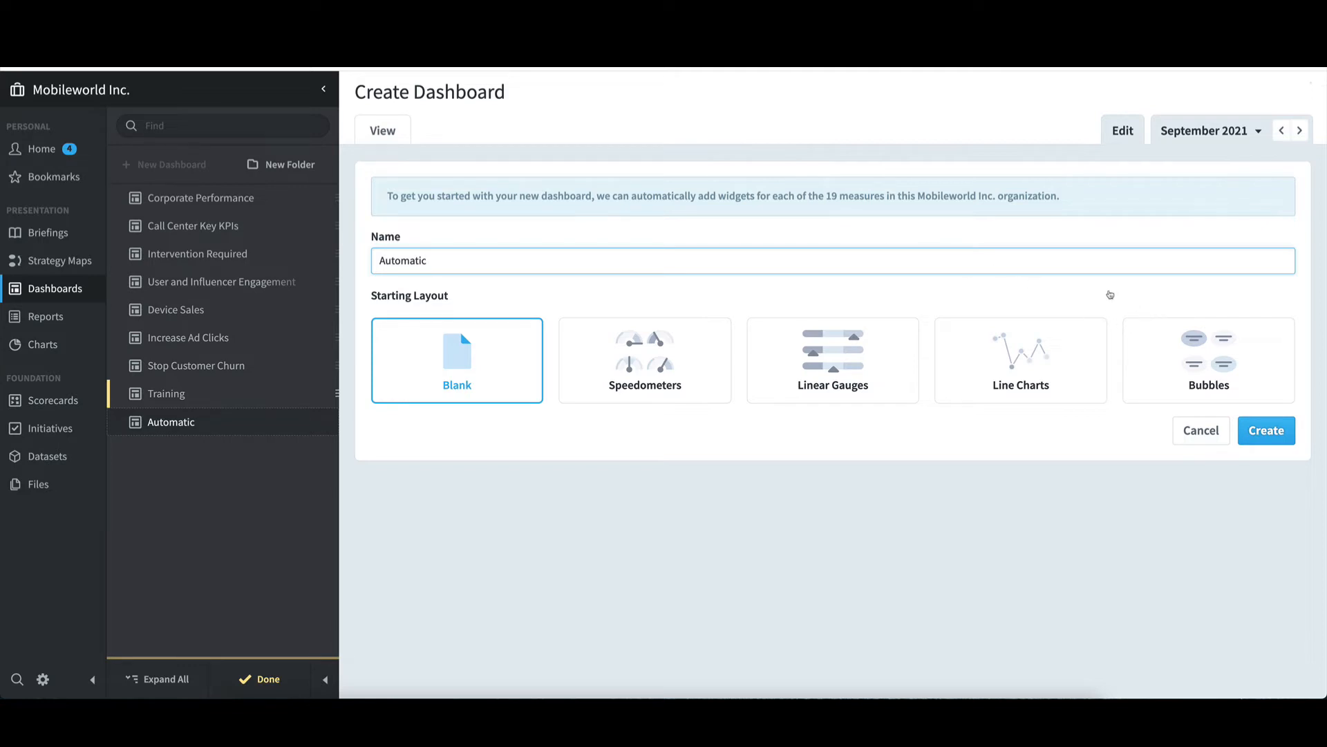
click(1196, 365)
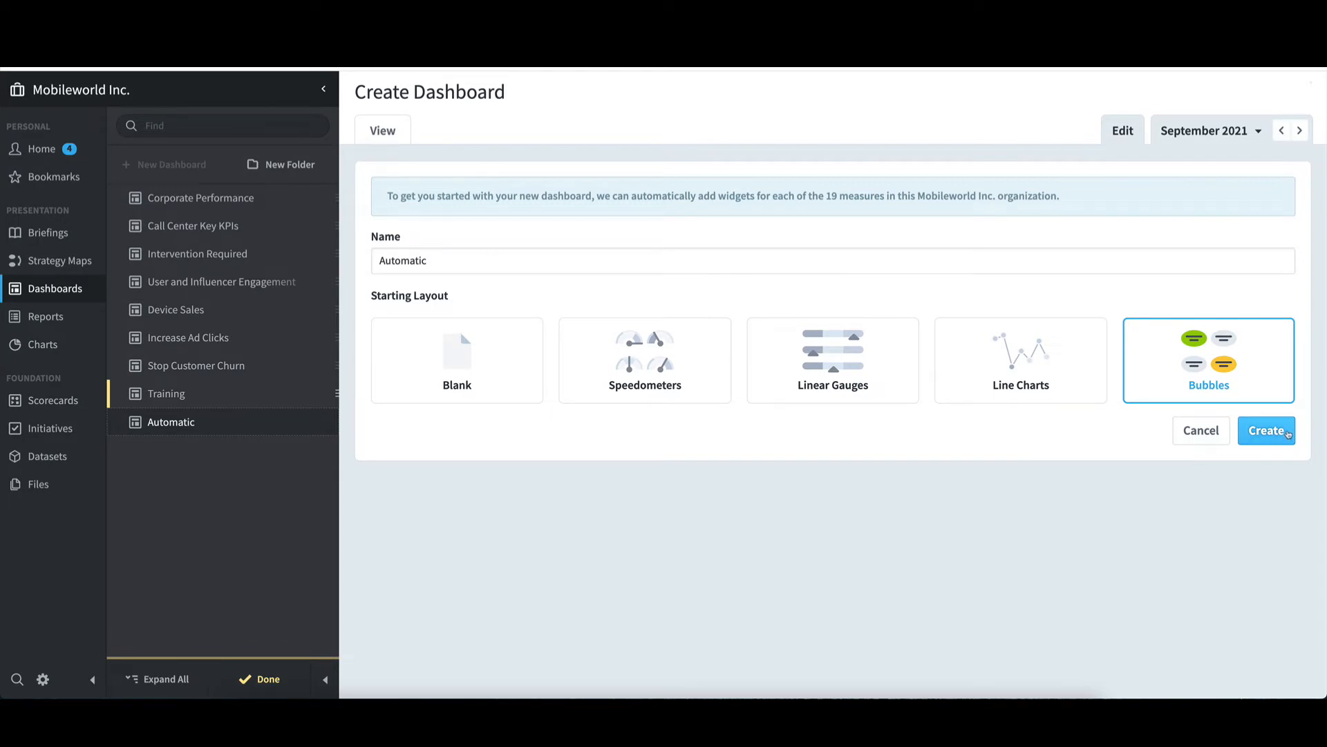
click(1267, 430)
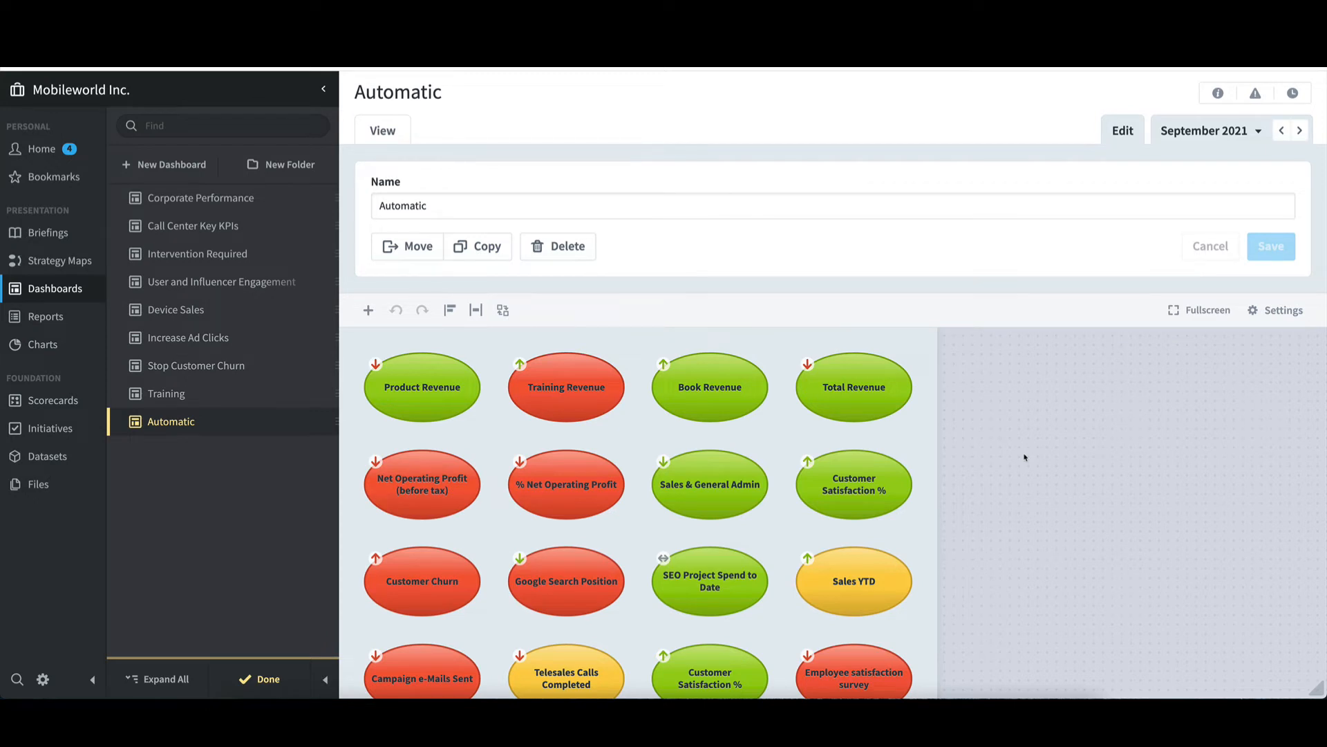
- Delete all bubbles below the first row of revenue measures on the Automatic dashboard and save it
scroll(1025, 457, down, 1)
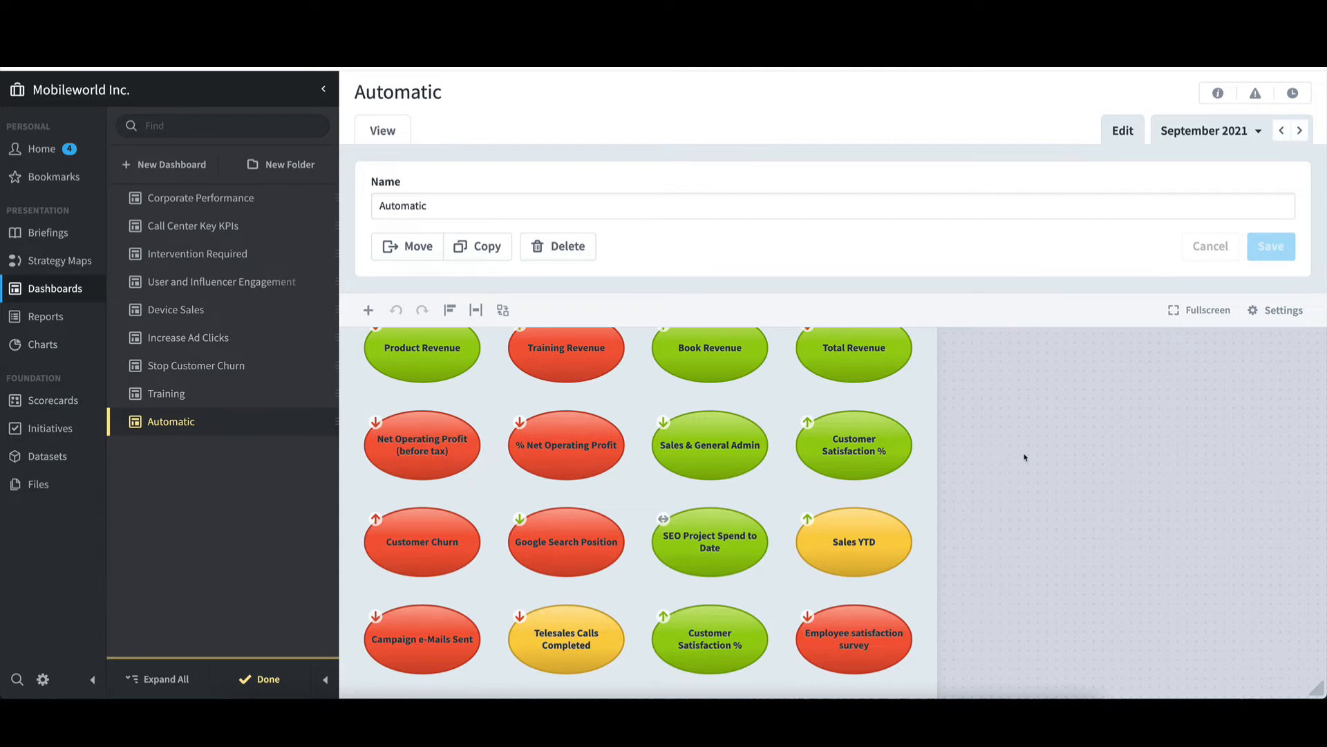
scroll(1025, 457, down, 1)
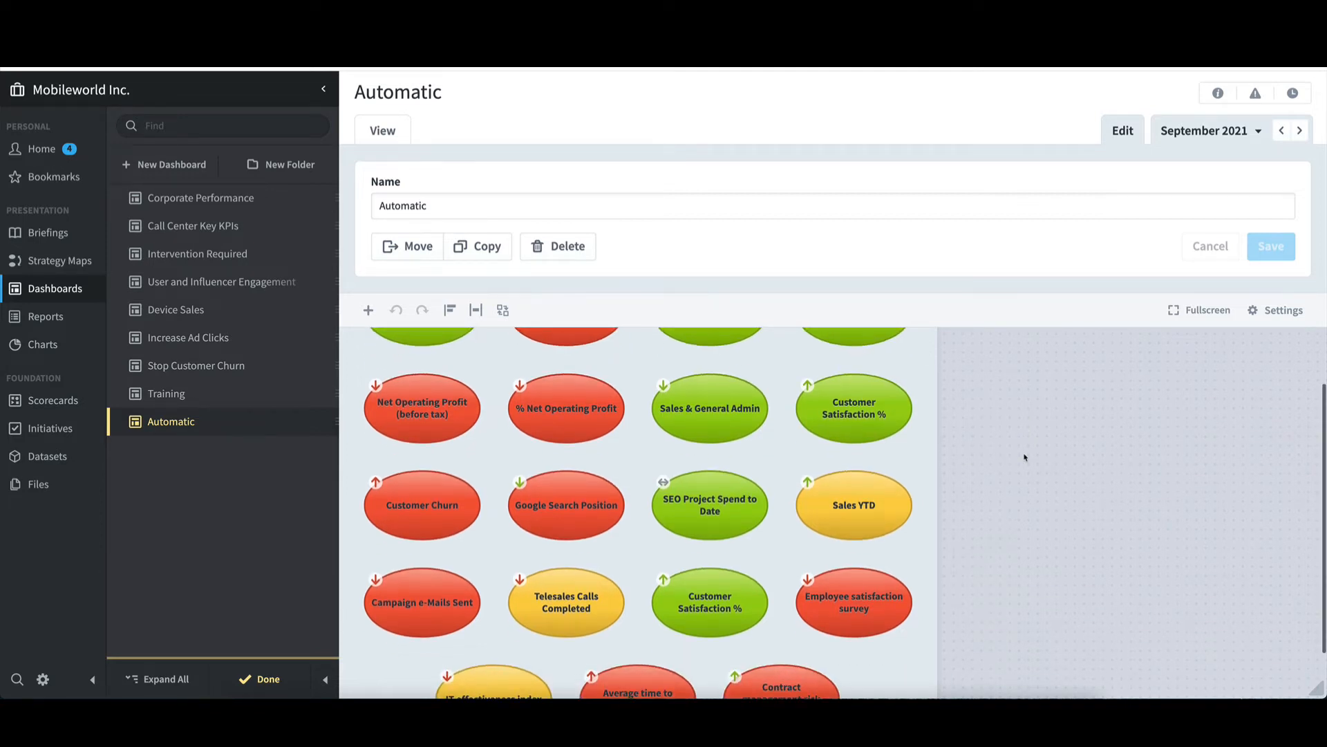
scroll(466, 562, up, 1)
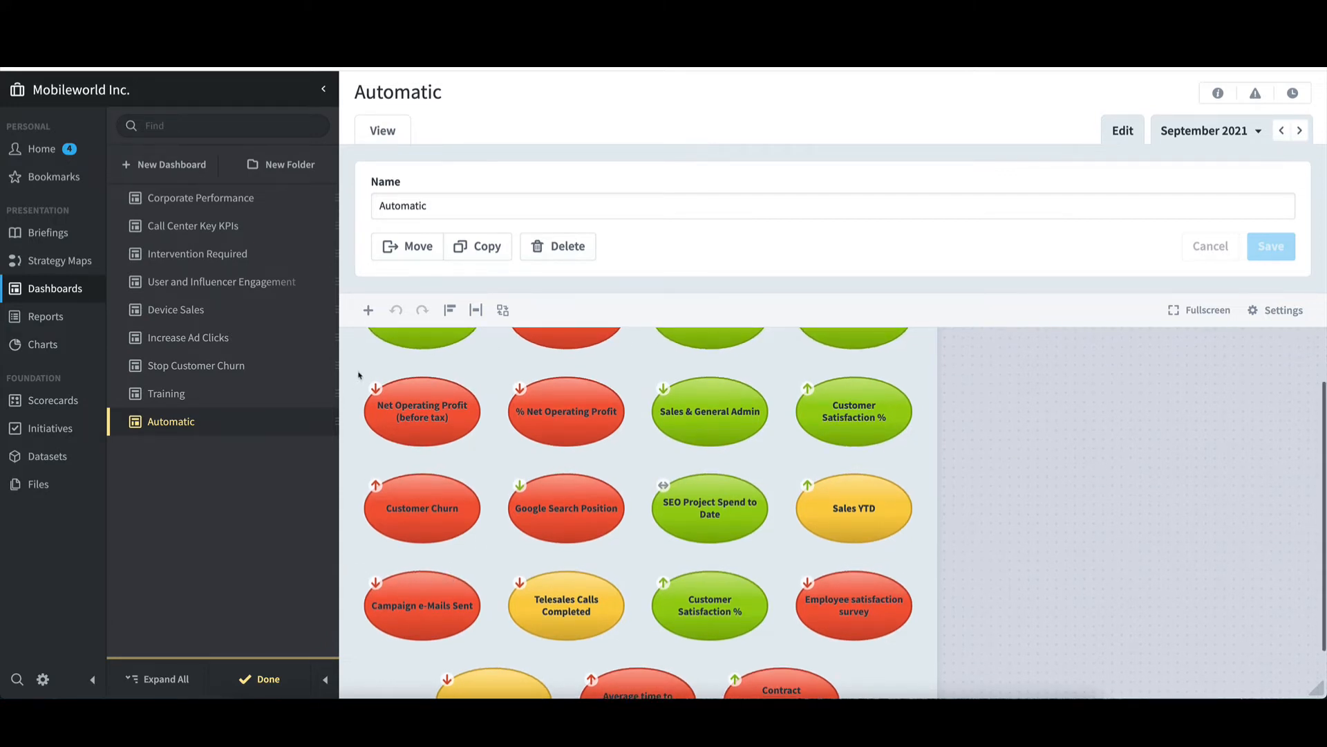
drag(360, 376, 820, 687)
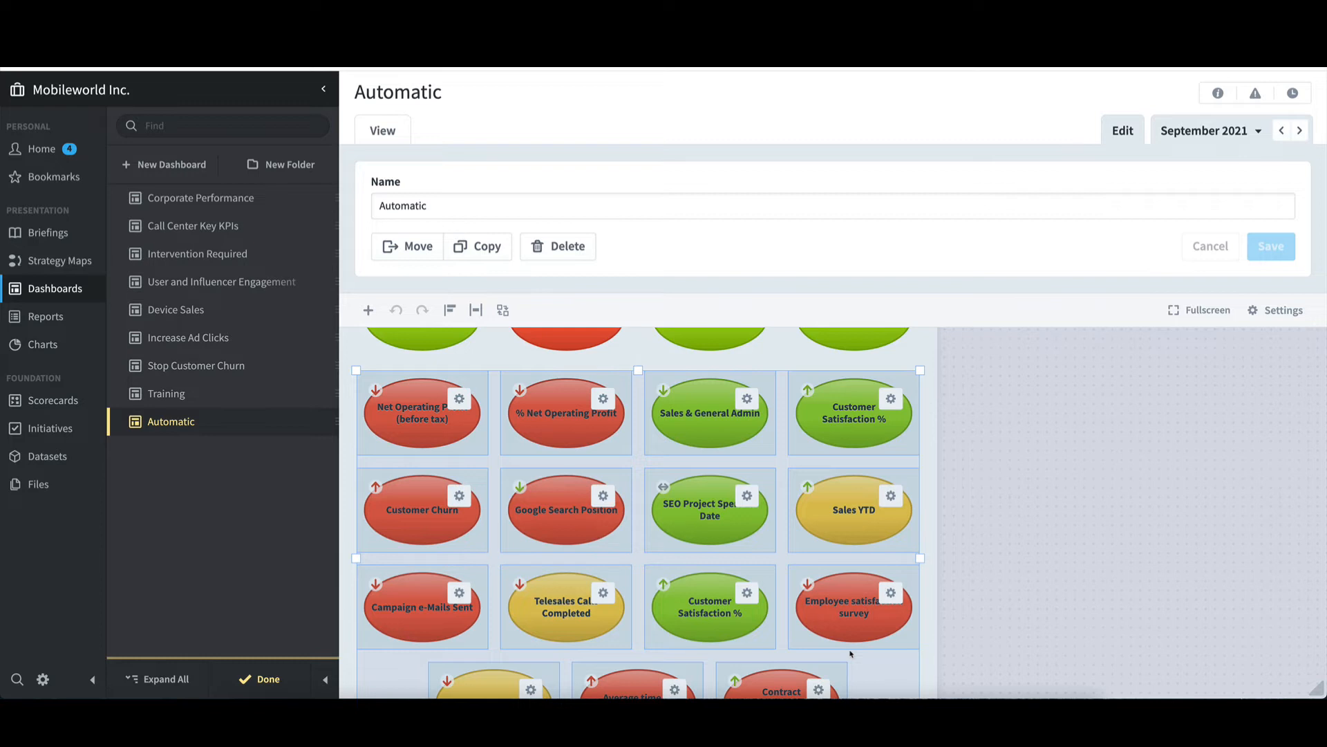
key(Delete)
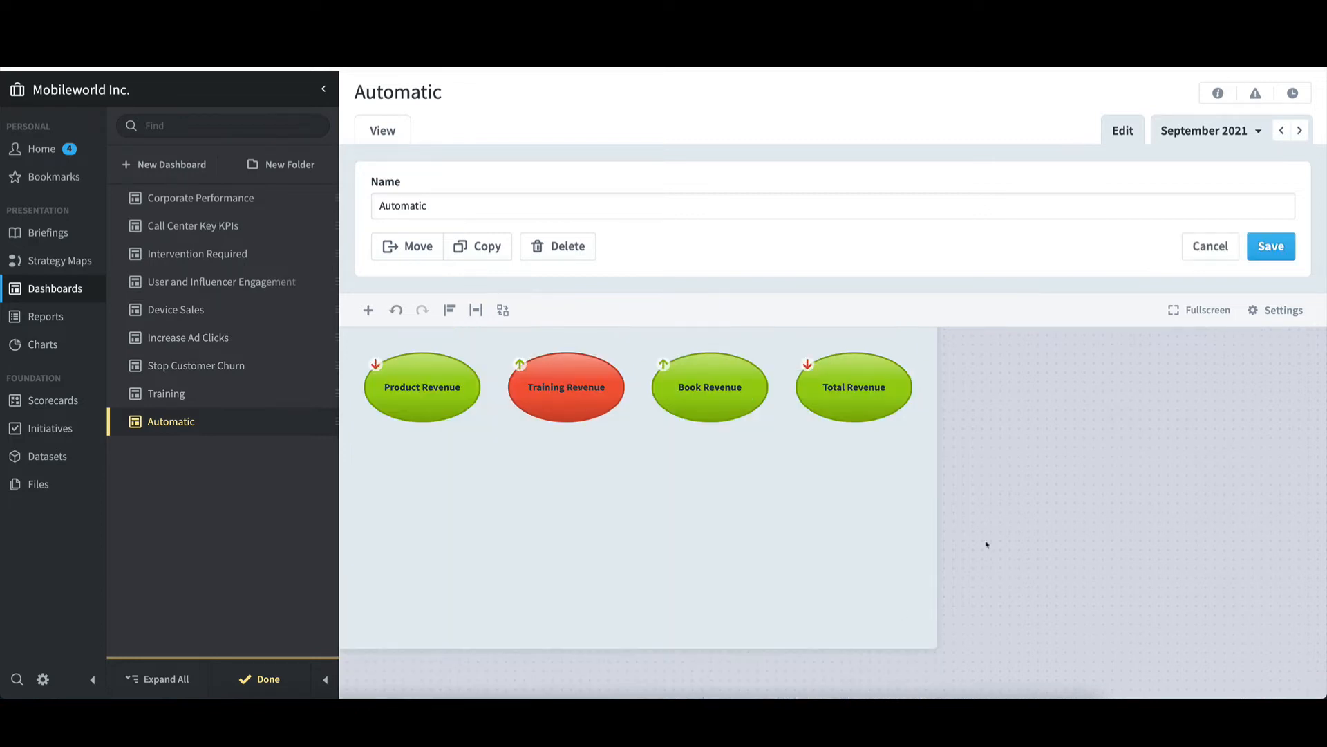
click(1272, 246)
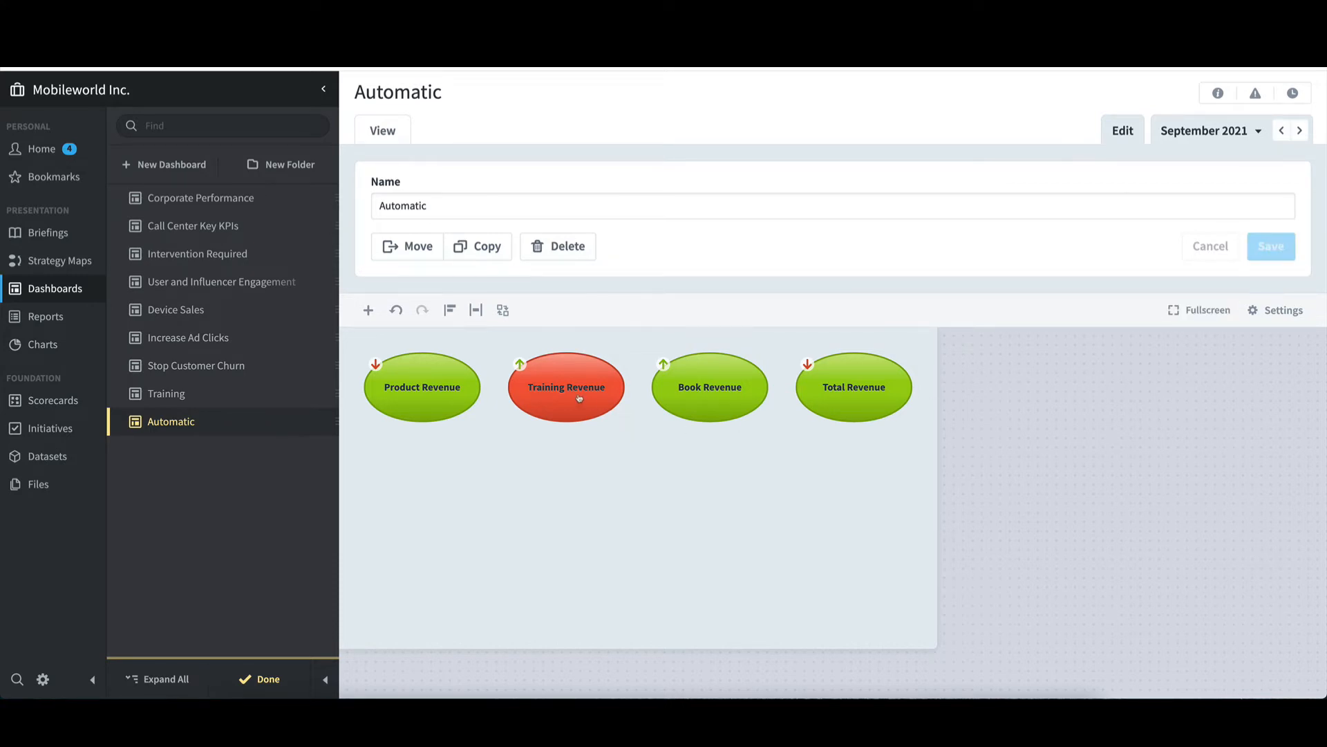
- Move the Training Revenue bubble below Product Revenue and place a duplicate of the Product Revenue bubble in the vacated spot
drag(579, 398, 457, 556)
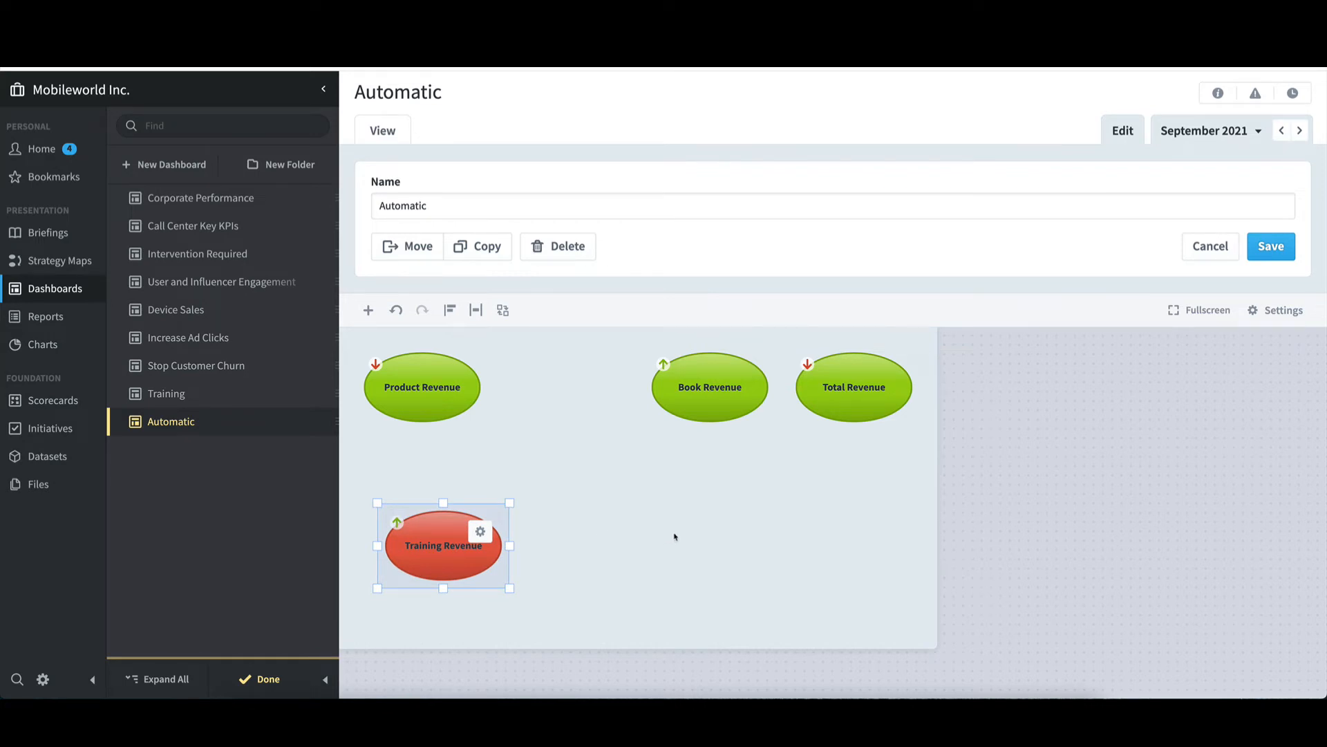
click(473, 423)
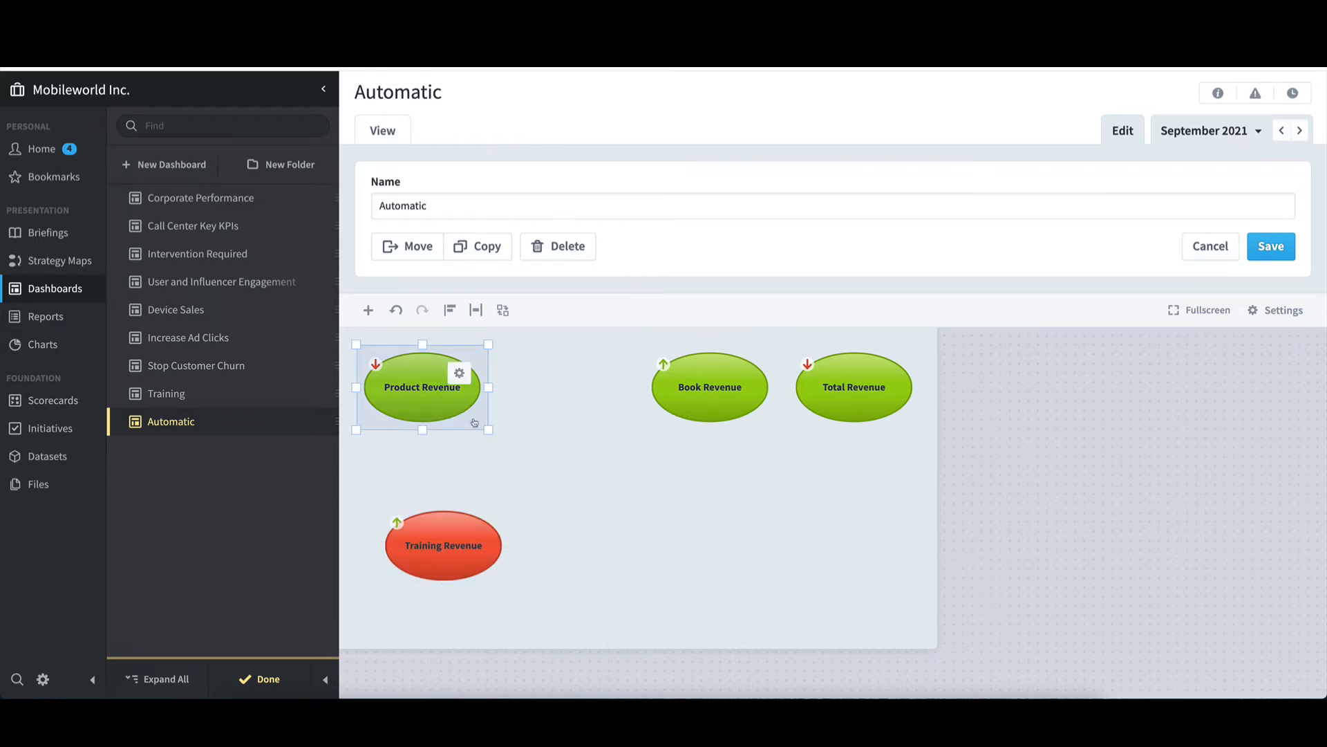
click(460, 375)
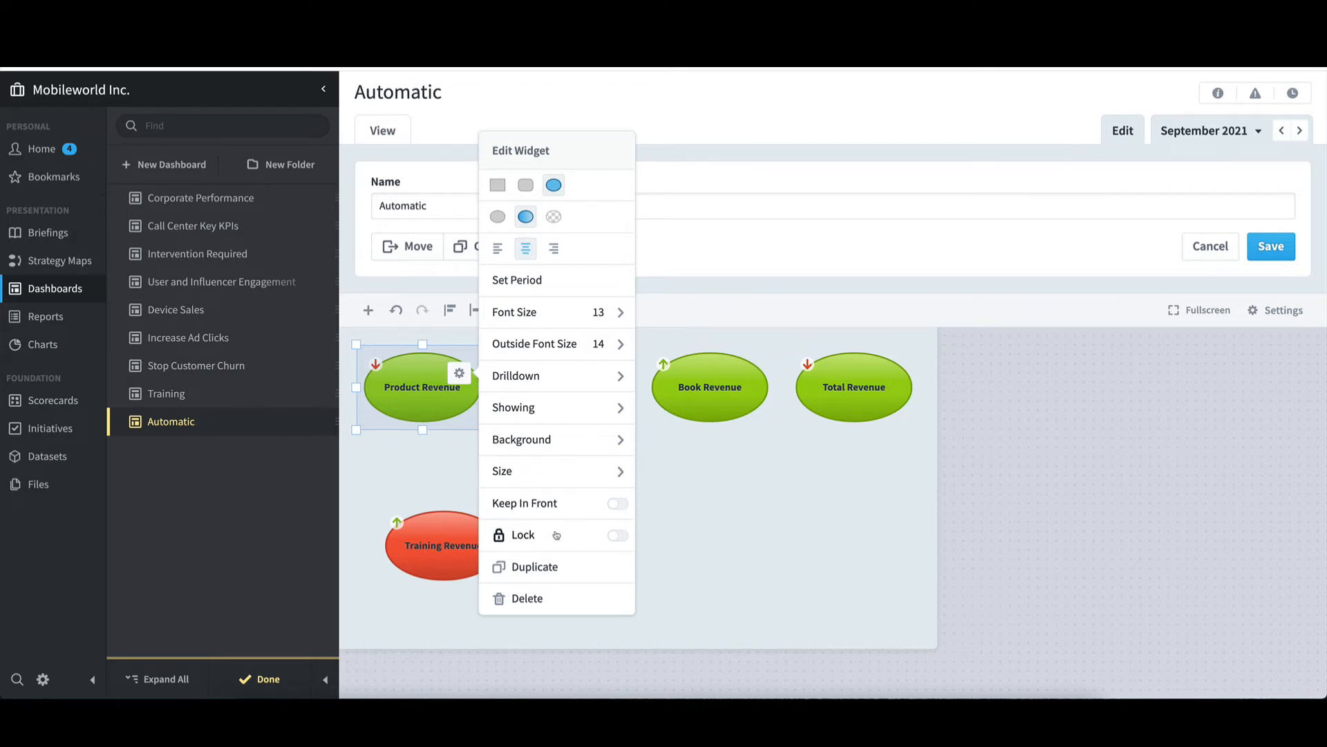
click(553, 568)
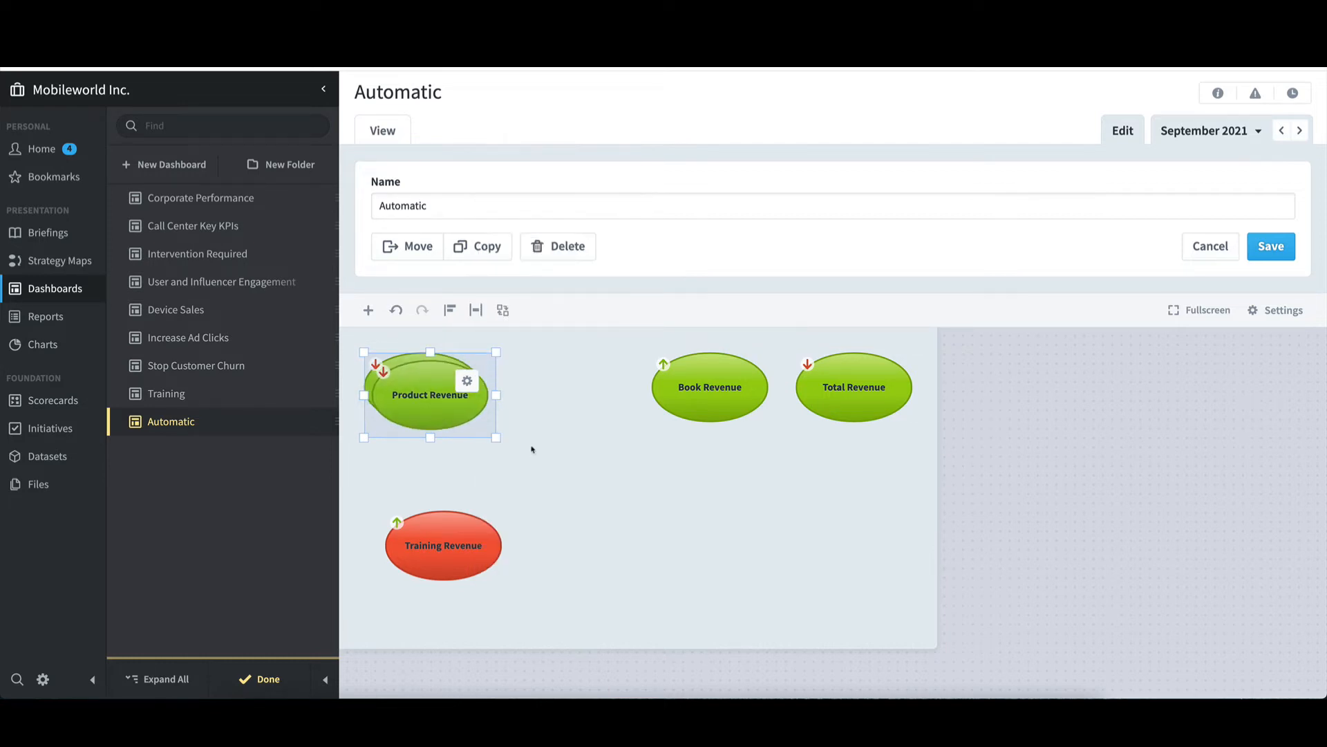
drag(546, 419, 592, 419)
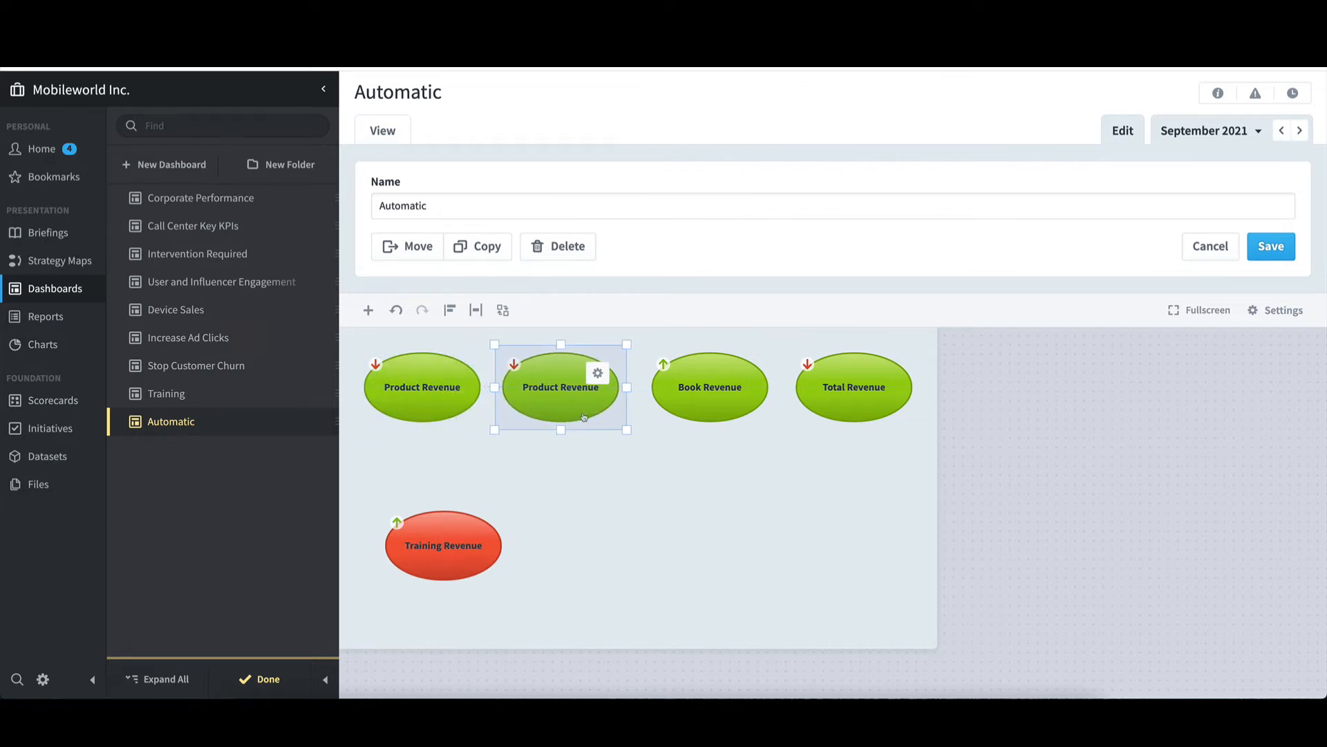
click(594, 507)
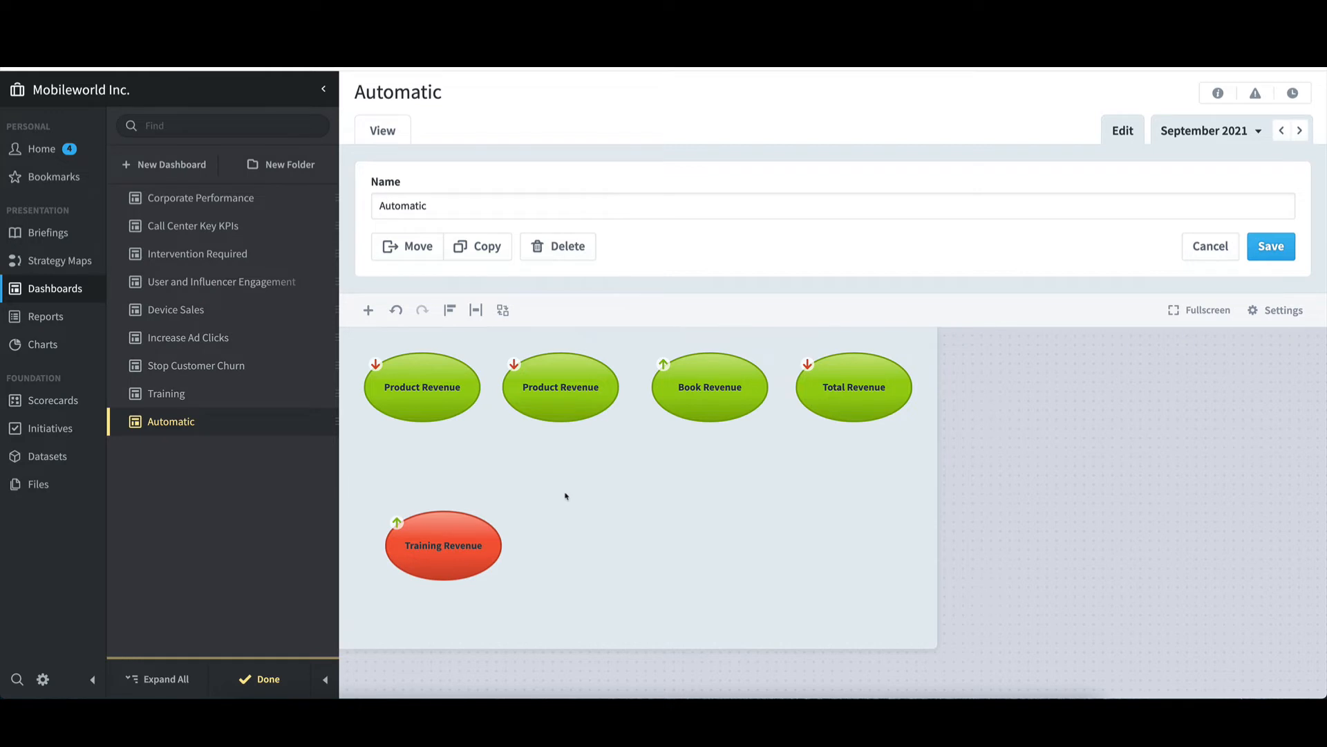
- Set the period of the first Product Revenue bubble to 1 Period Earlier on the Current Calendar
click(421, 400)
click(461, 374)
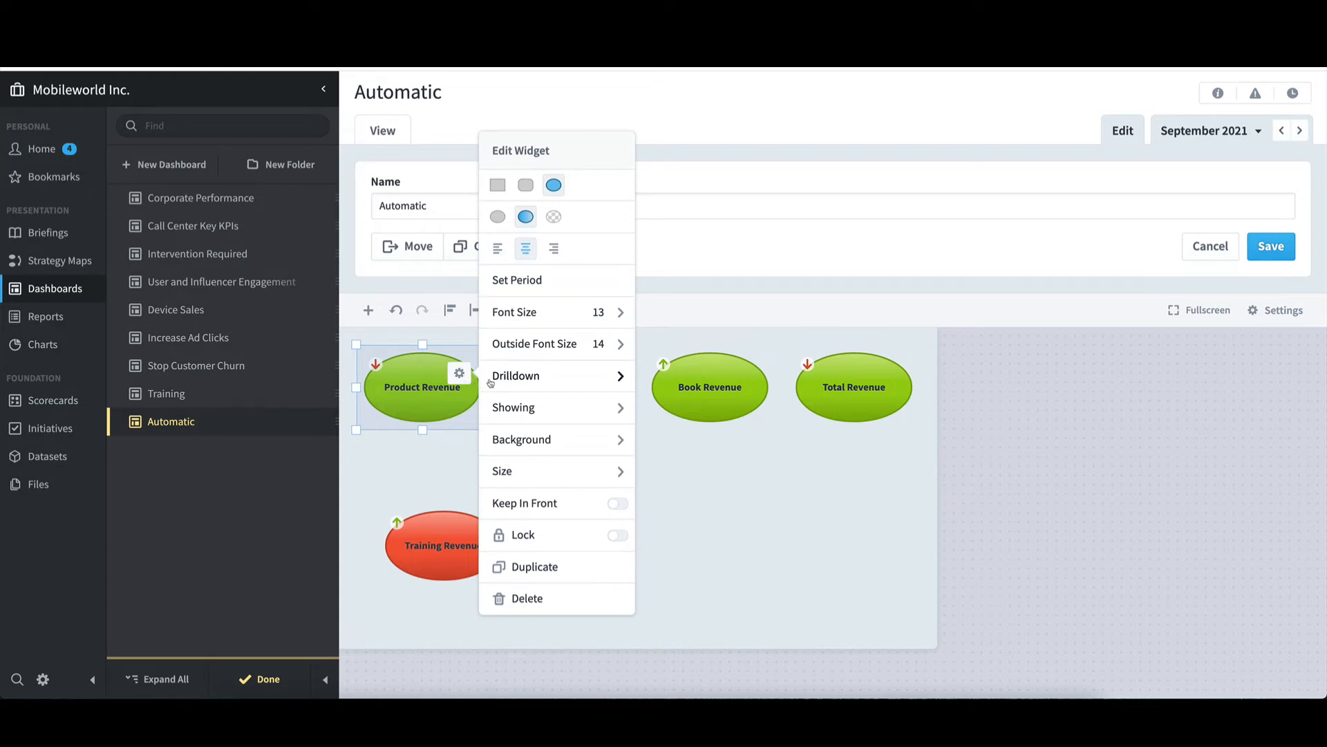
click(531, 281)
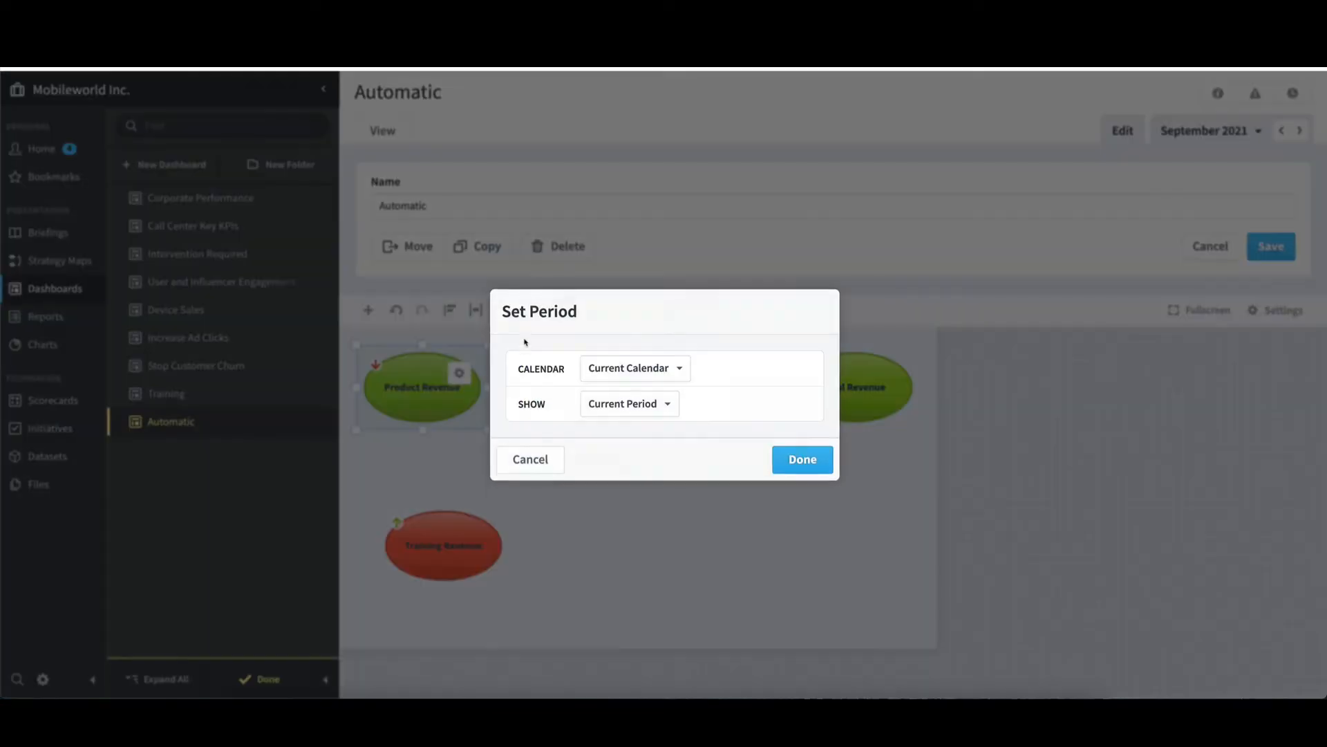
click(615, 405)
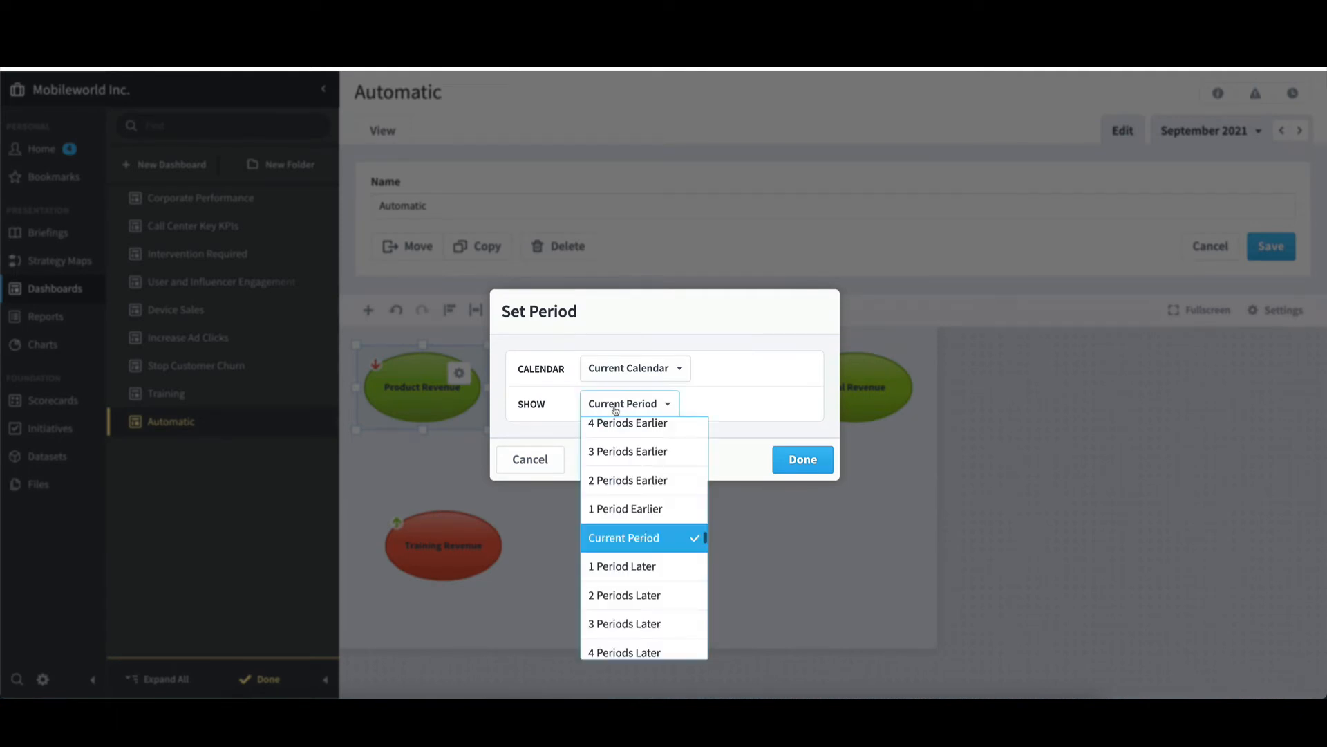
click(628, 510)
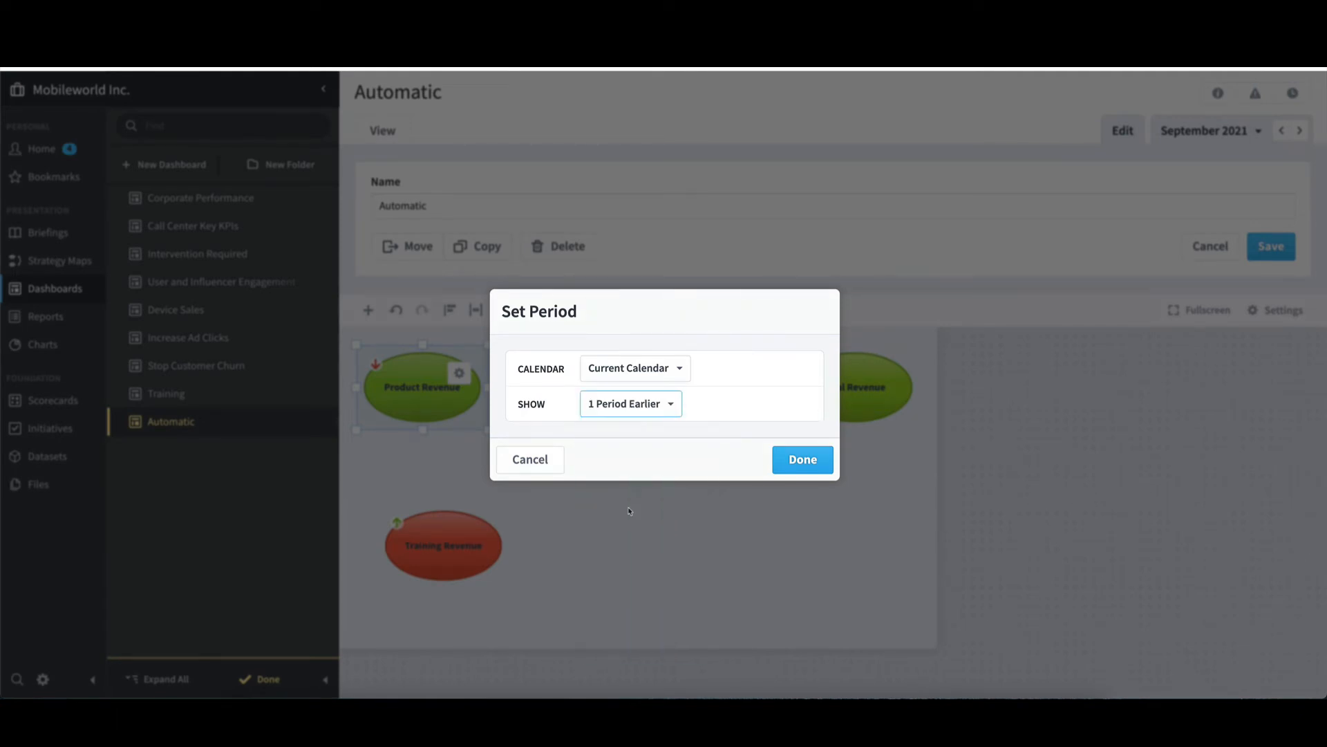
click(807, 462)
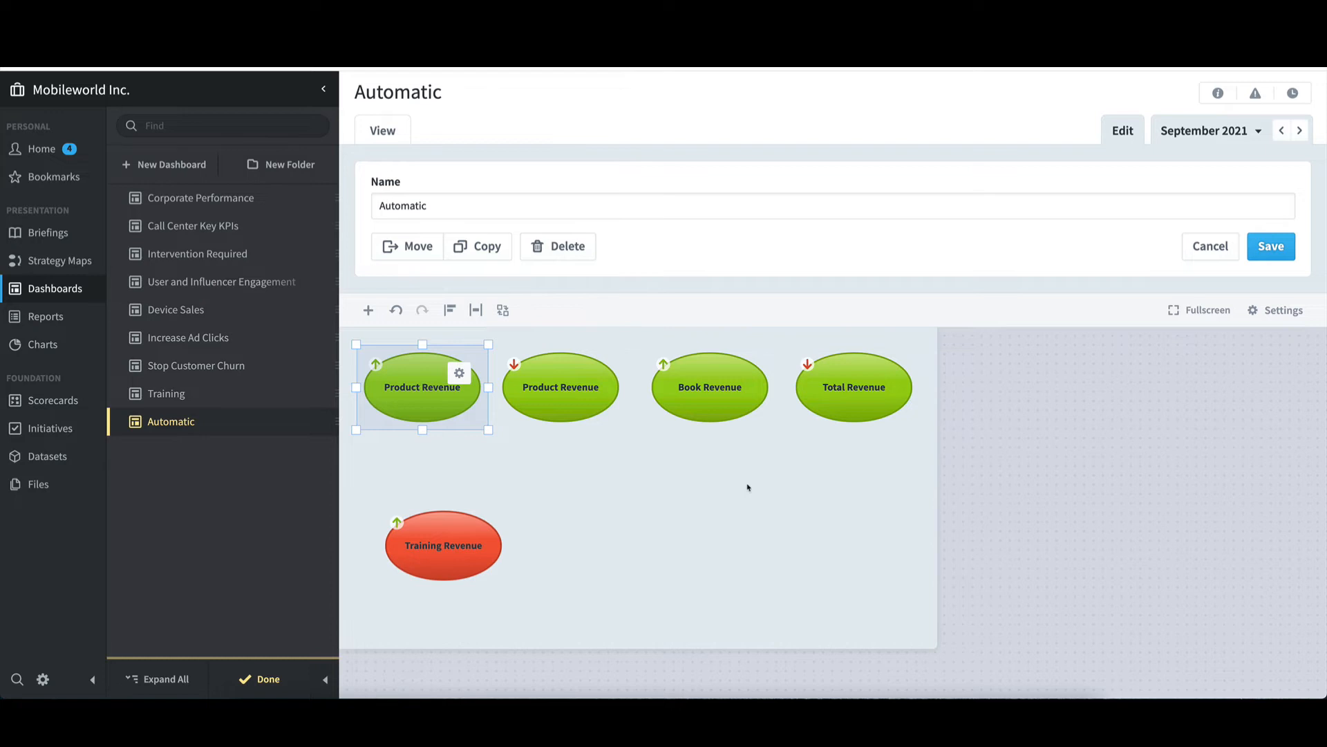
- Turn on the Period label for the first Product Revenue bubble
click(462, 375)
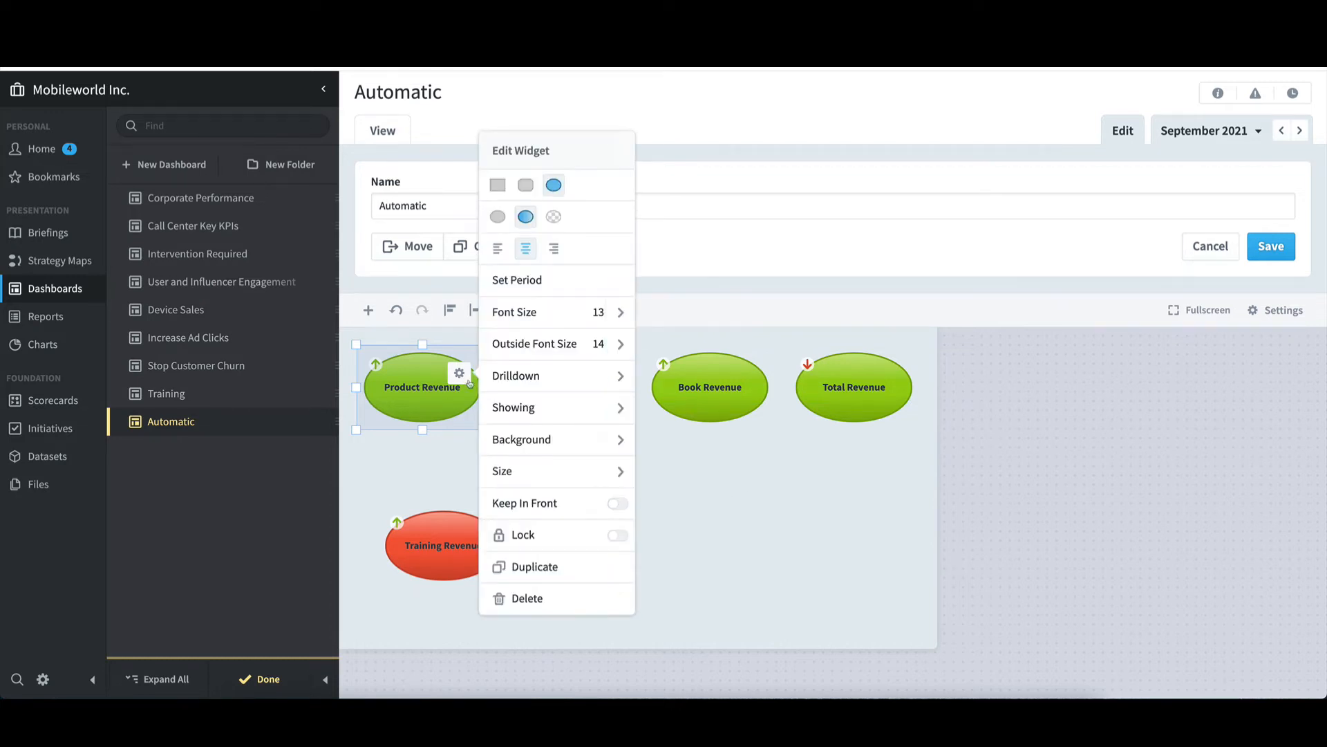
click(518, 409)
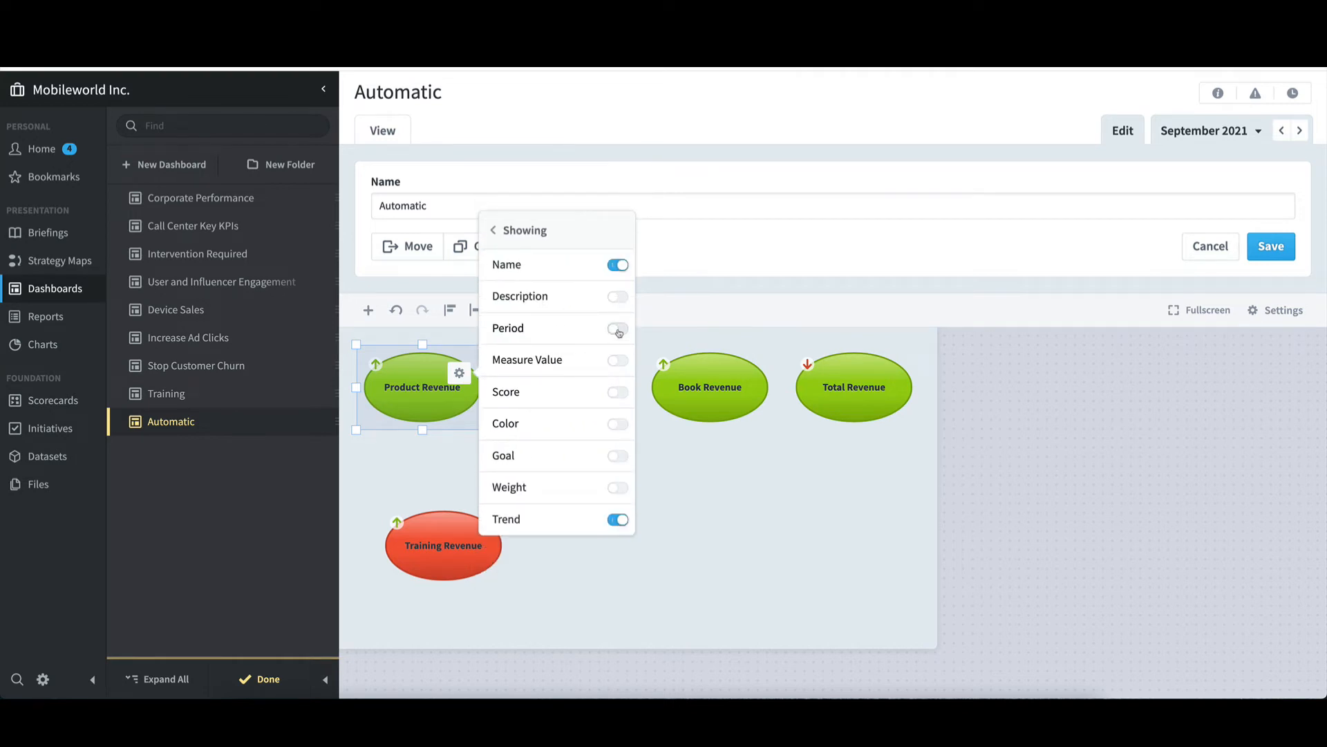
click(618, 330)
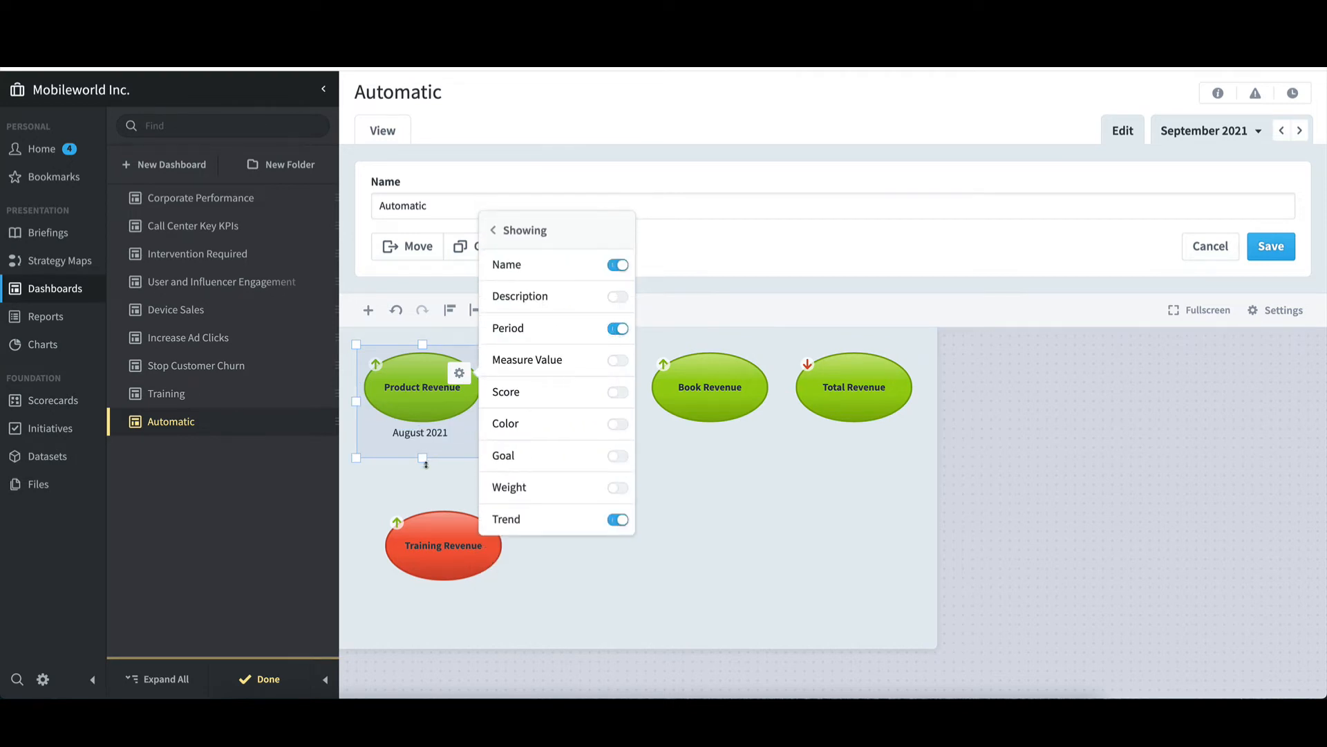
click(688, 489)
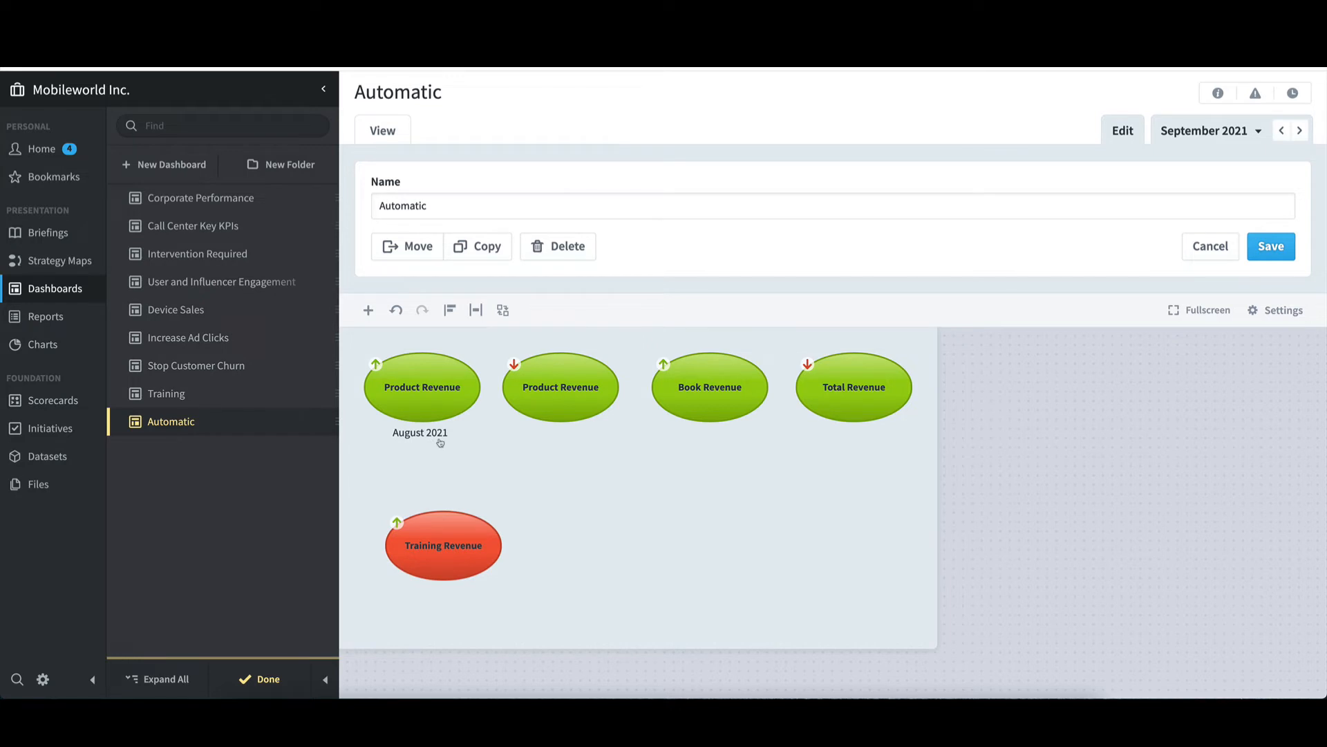
- Turn on the Period label for the second Product Revenue bubble, beside Book Revenue
click(545, 401)
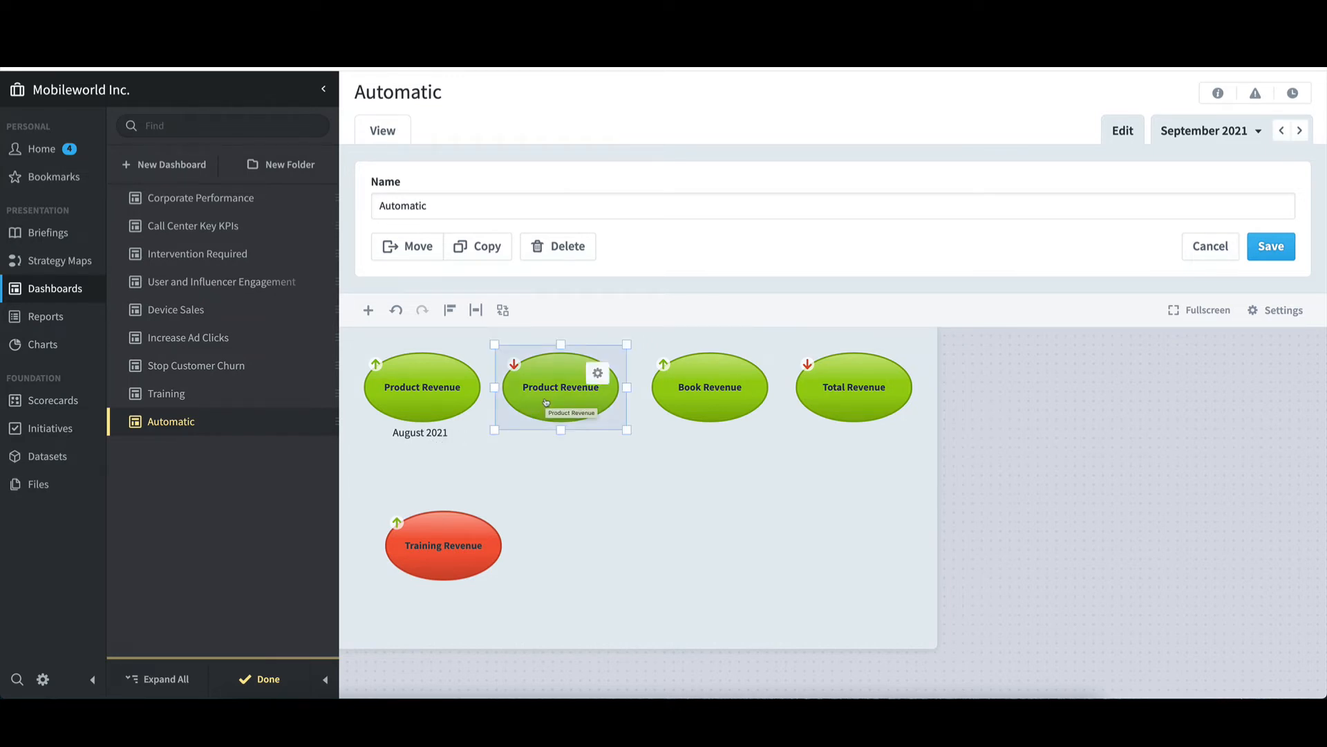
click(598, 375)
click(639, 408)
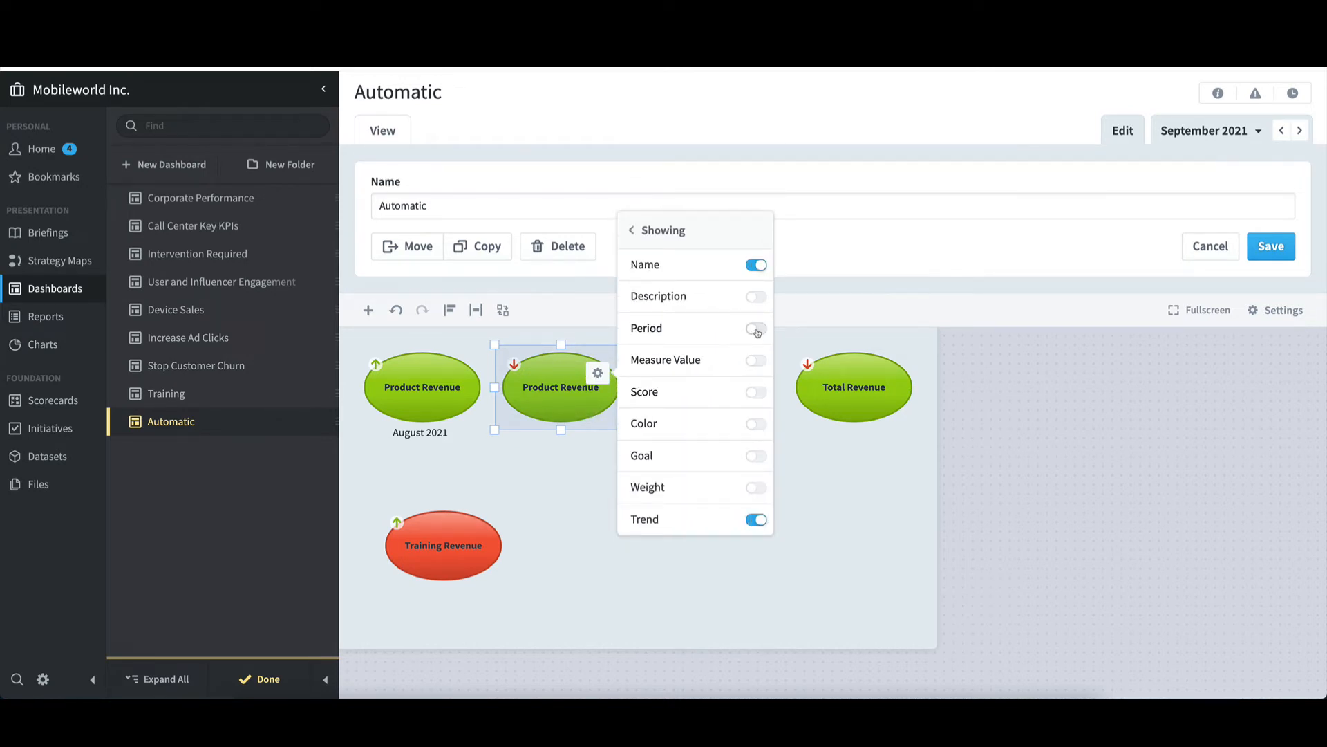
click(757, 331)
click(569, 518)
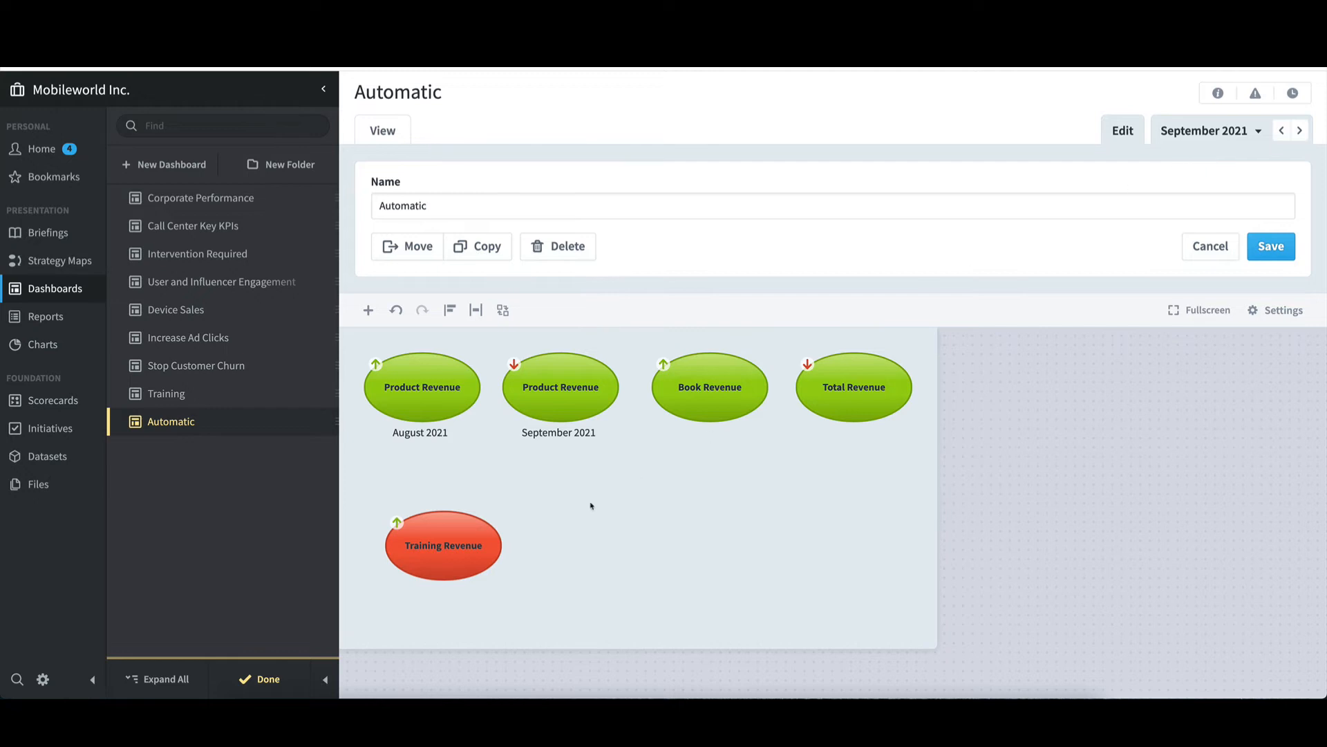
- Show the Measure Value under the Training Revenue bubble
click(489, 543)
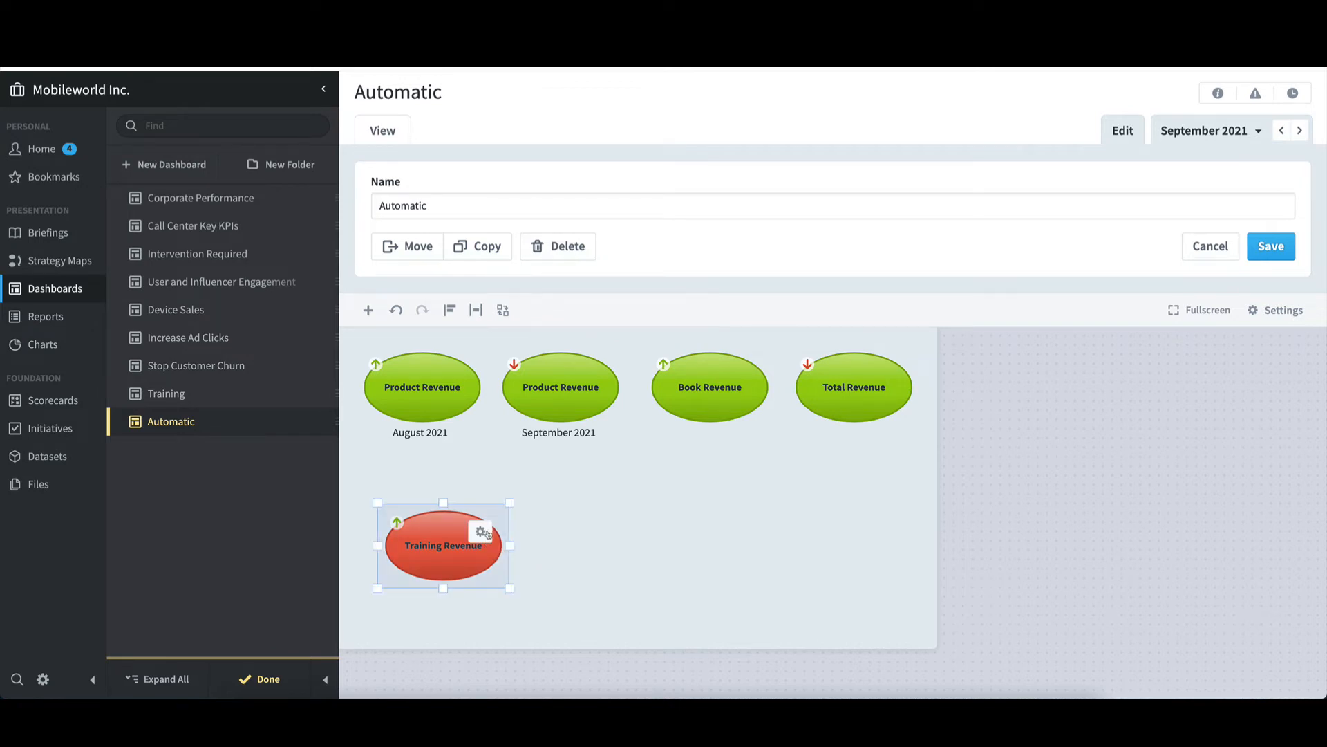
click(482, 532)
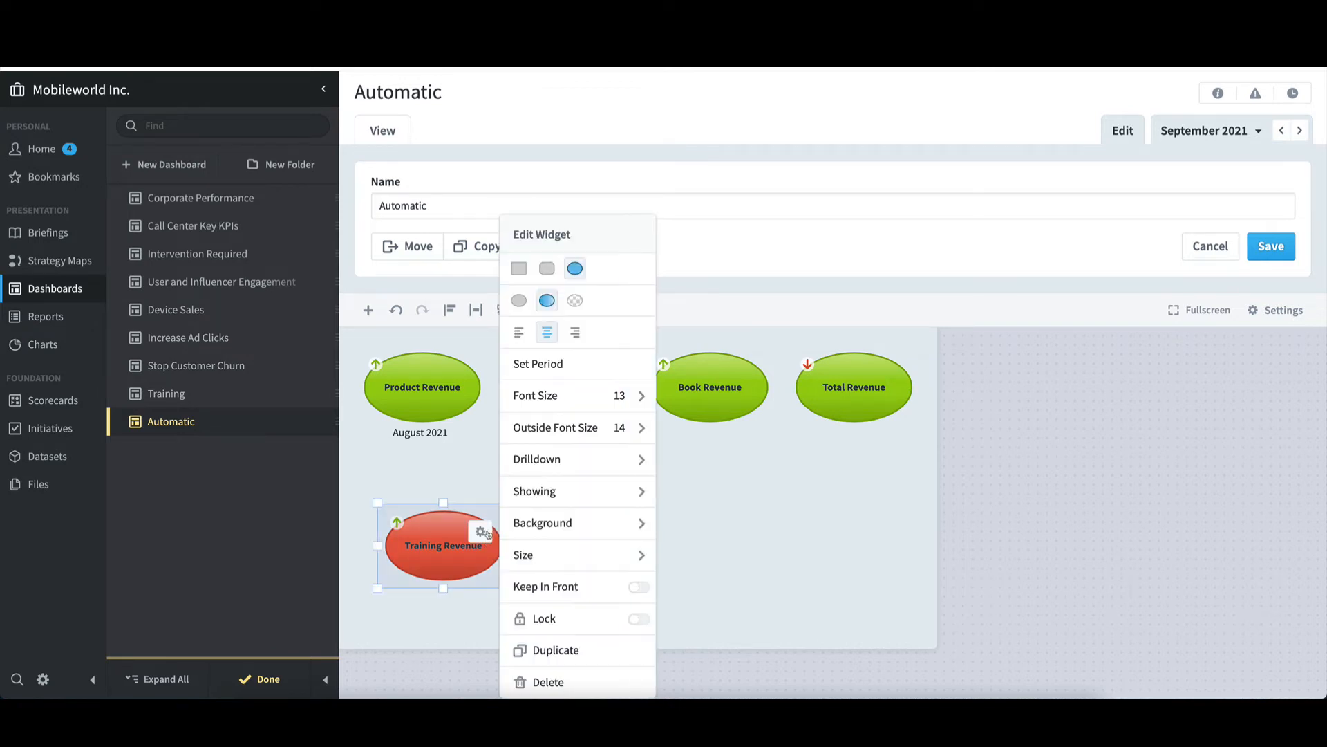
click(554, 493)
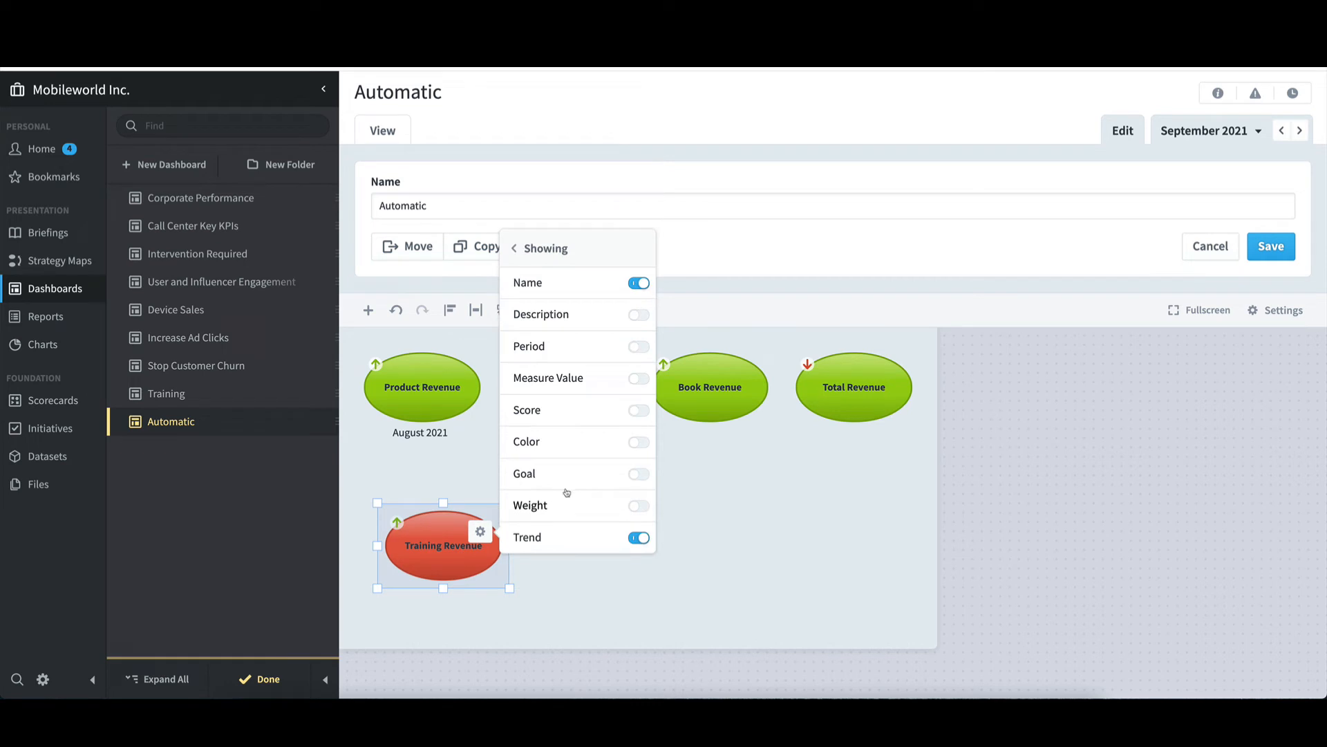
click(642, 382)
click(602, 622)
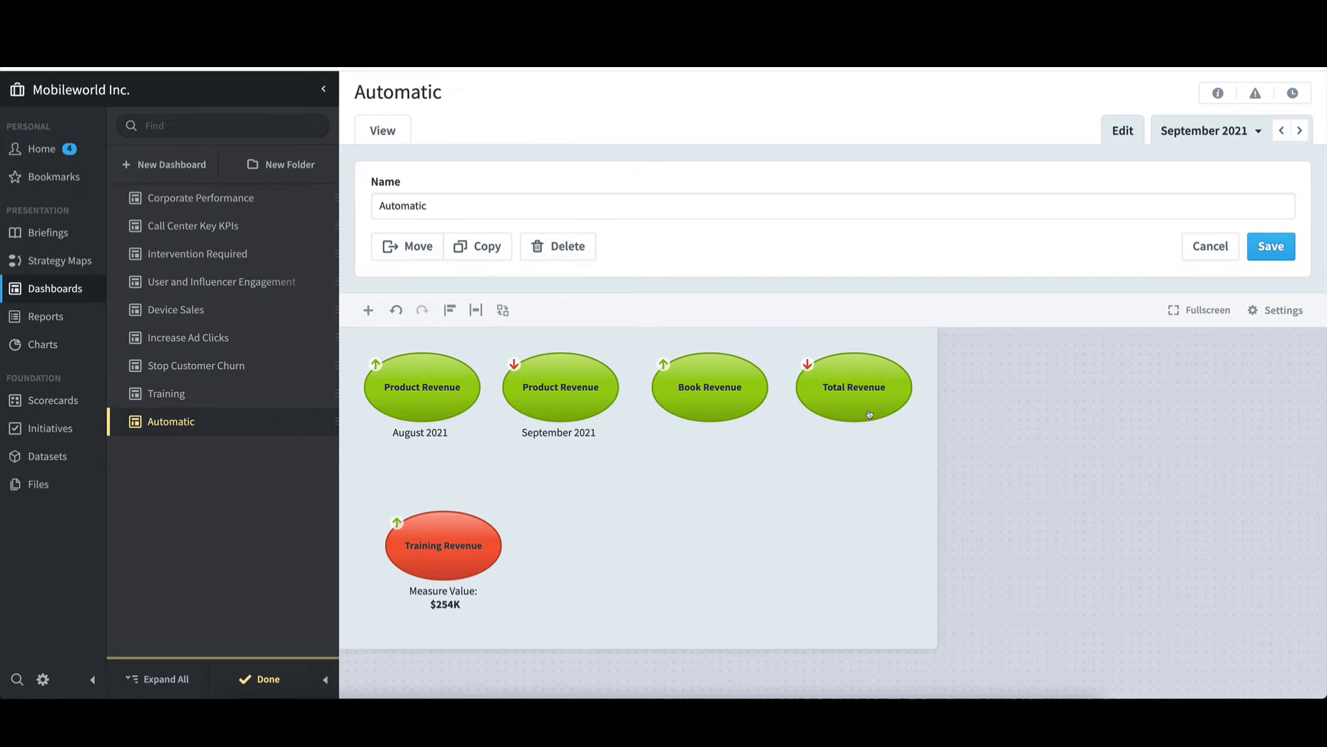
- Move the Total Revenue bubble down and outward from its row, and top-align it with both Product Revenue bubbles and Book Revenue
drag(873, 414, 929, 489)
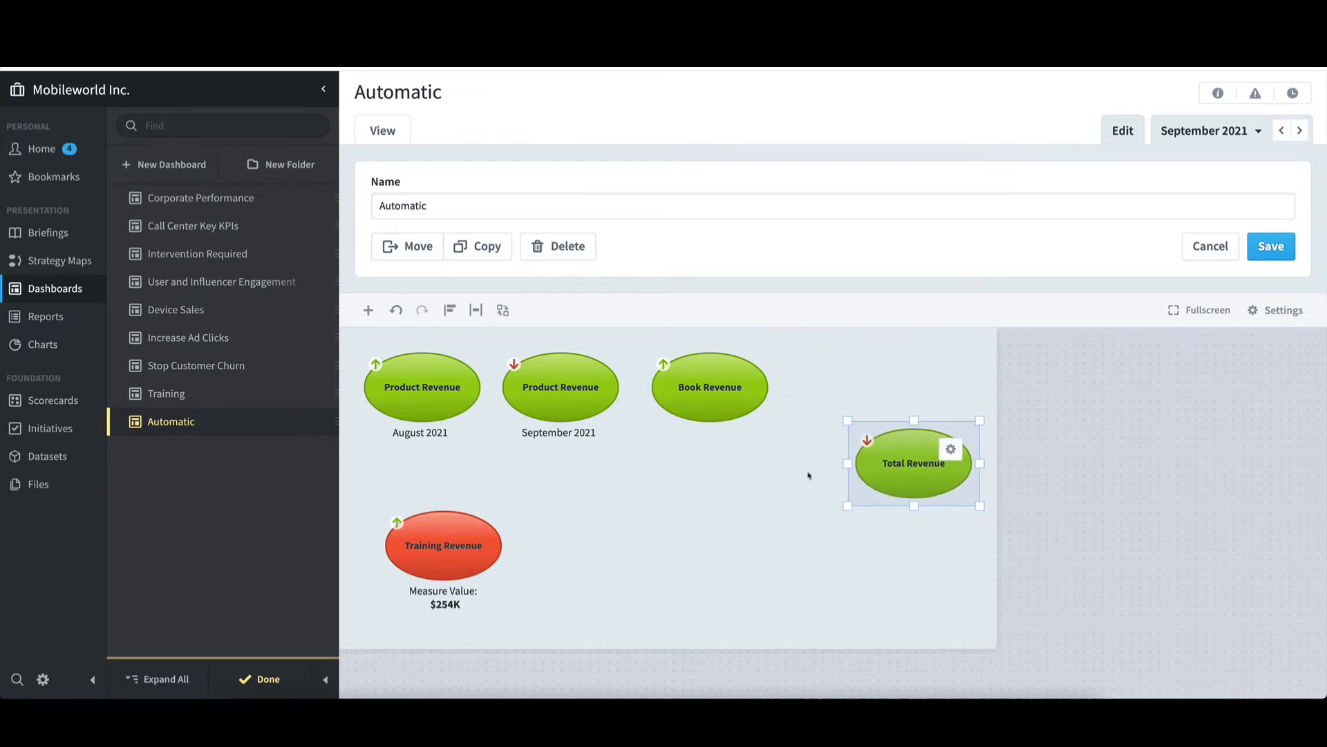
click(773, 475)
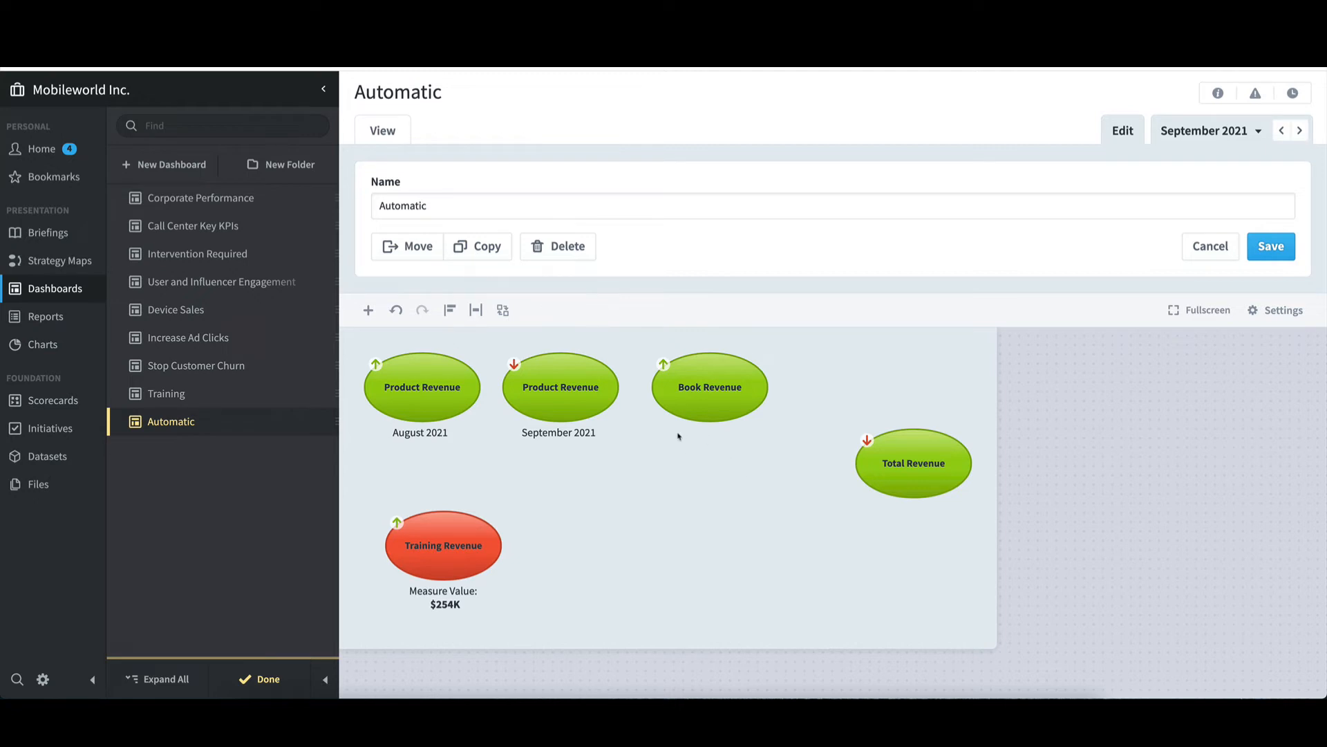
drag(365, 344, 1004, 510)
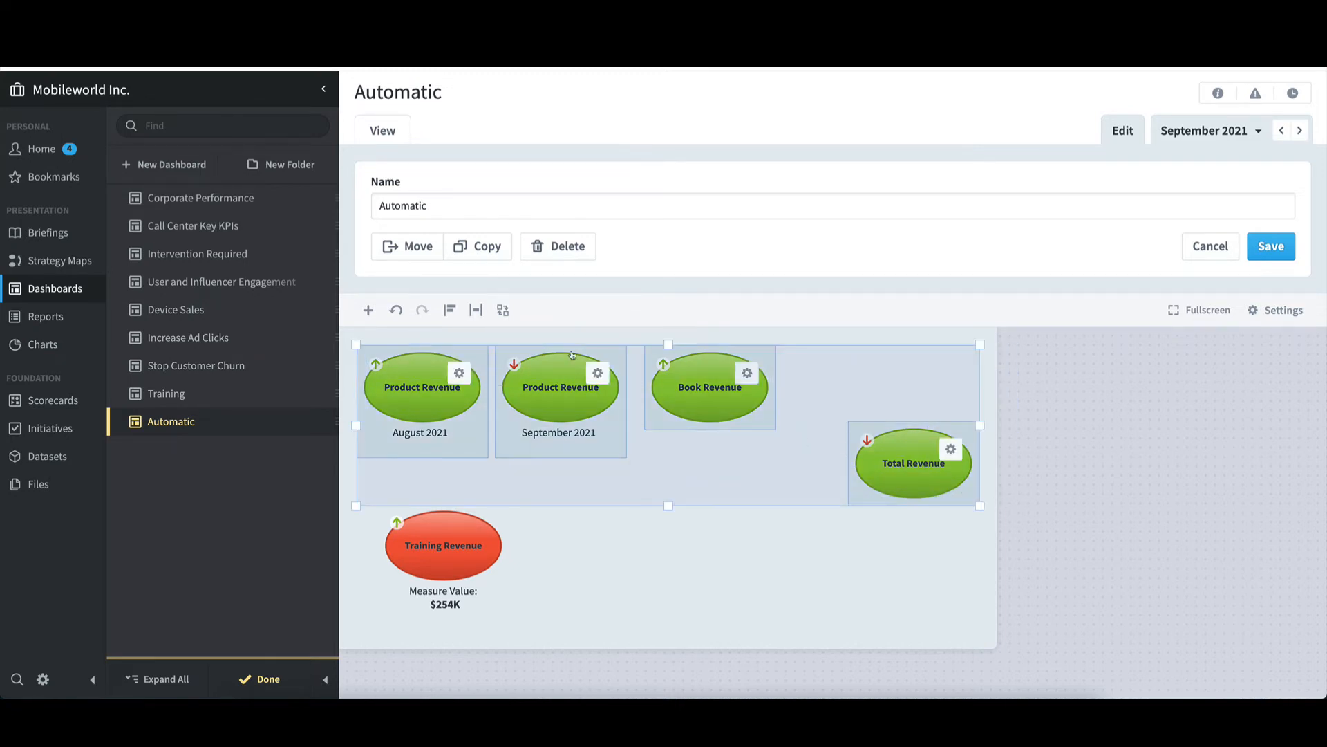
click(450, 311)
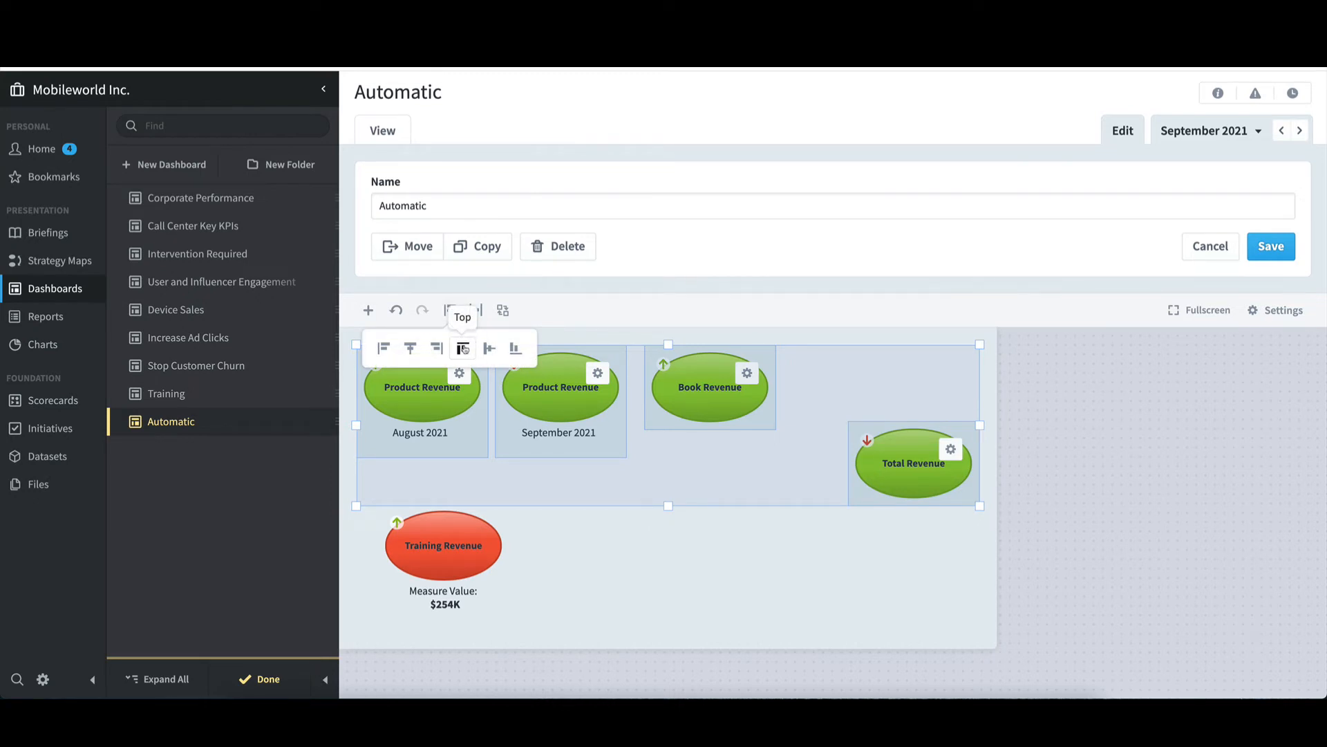
click(462, 348)
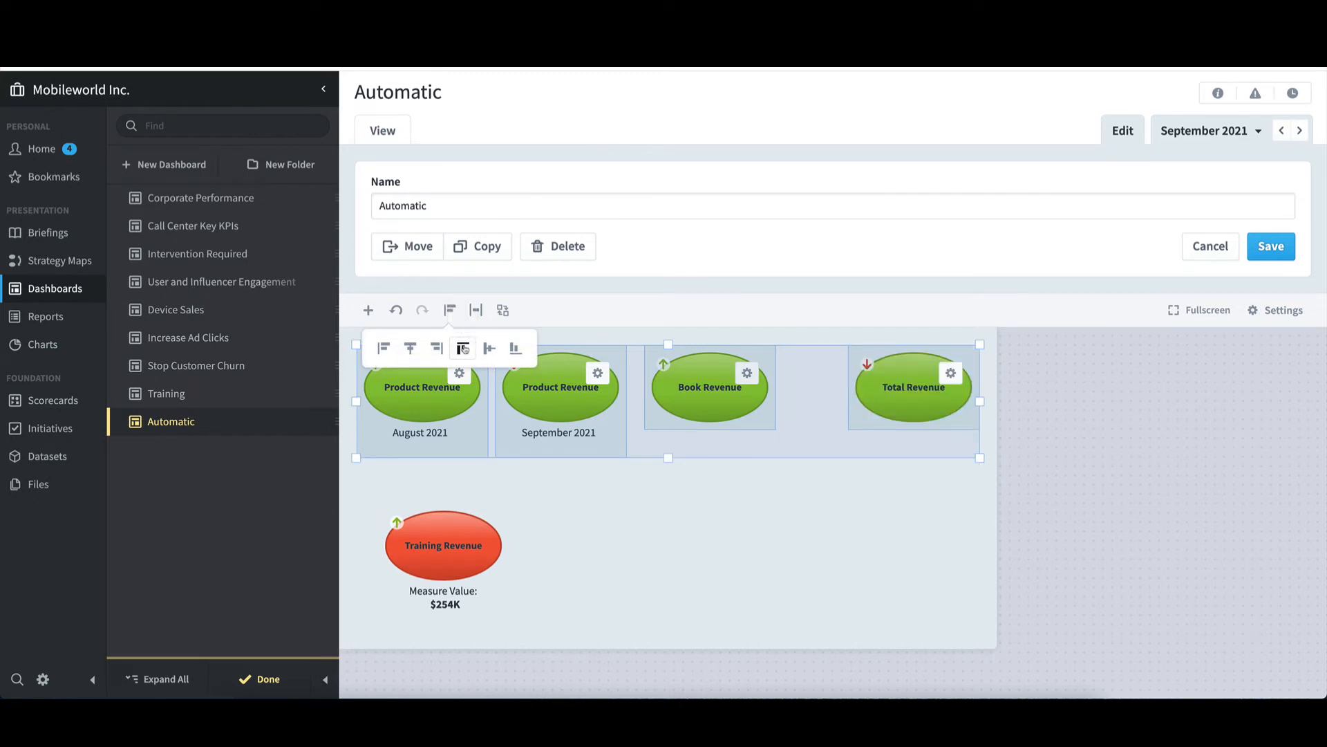
- Distribute the four top-row bubbles evenly in the horizontal direction and save the dashboard
click(481, 314)
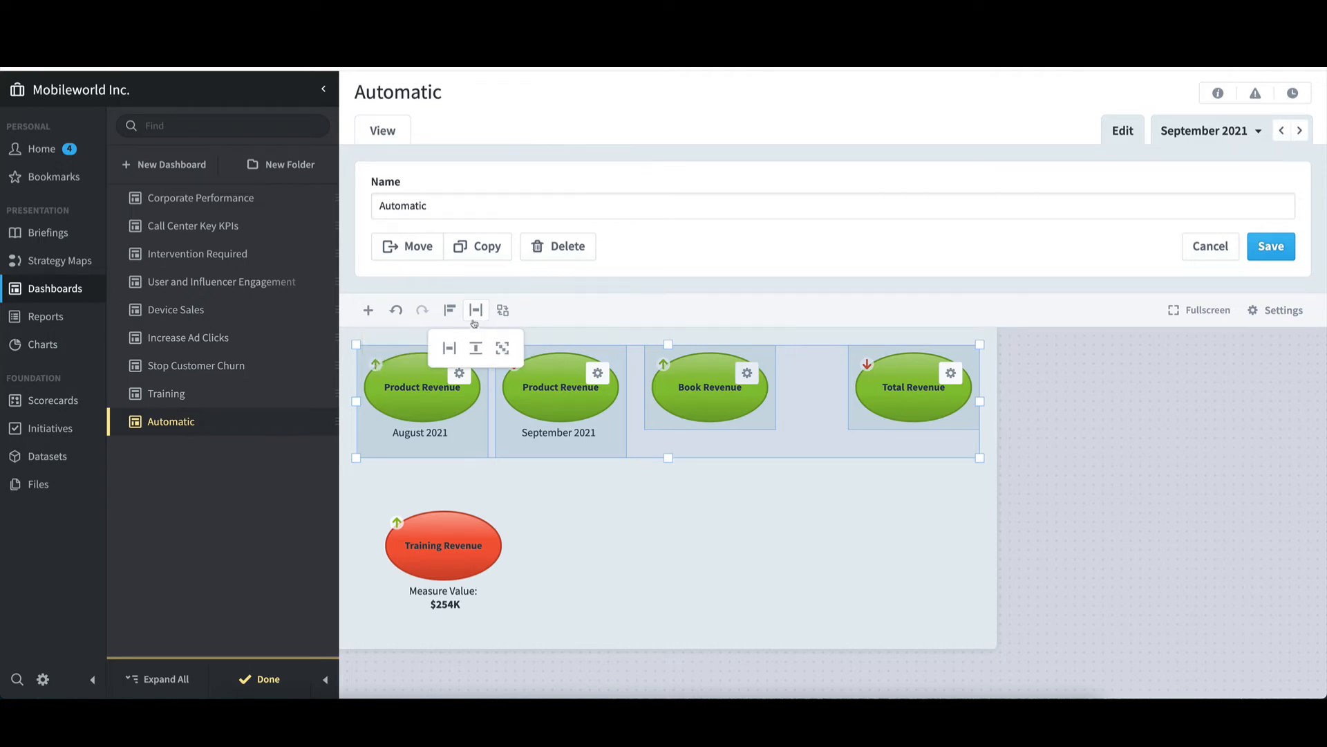
click(448, 350)
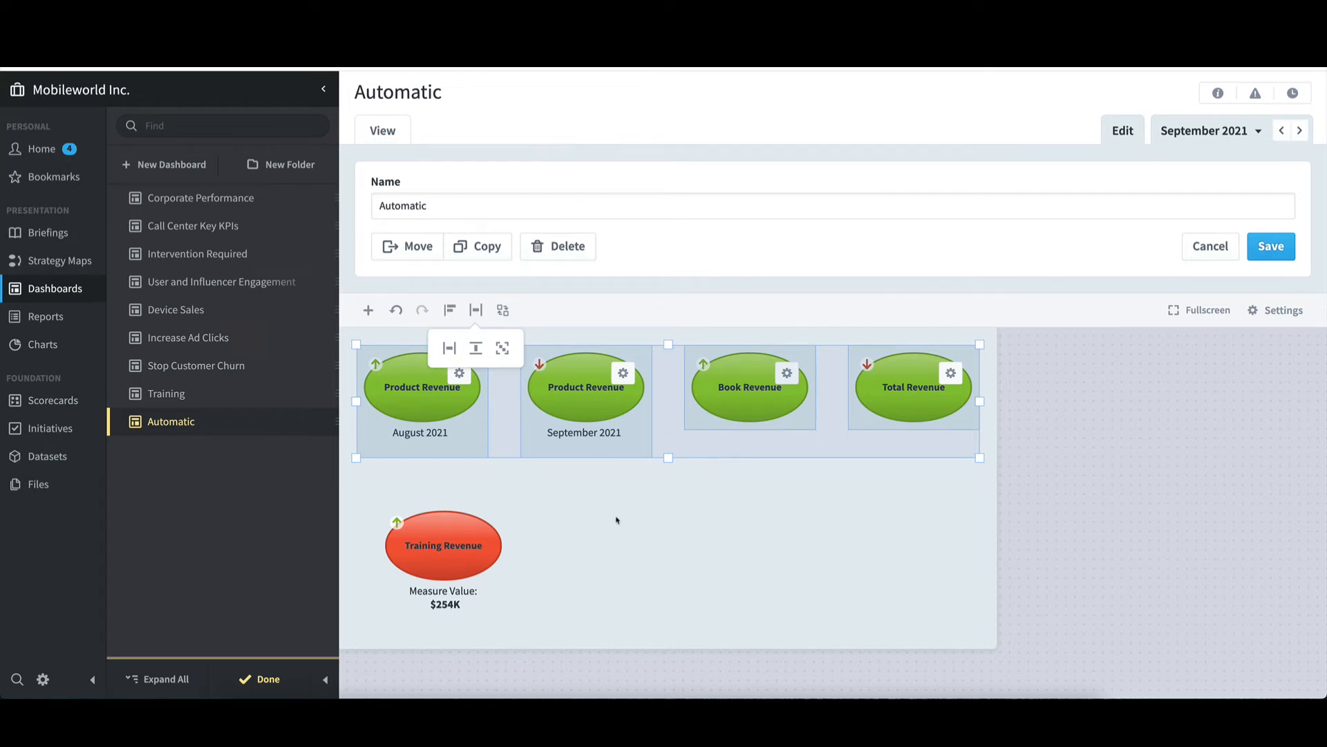
click(723, 548)
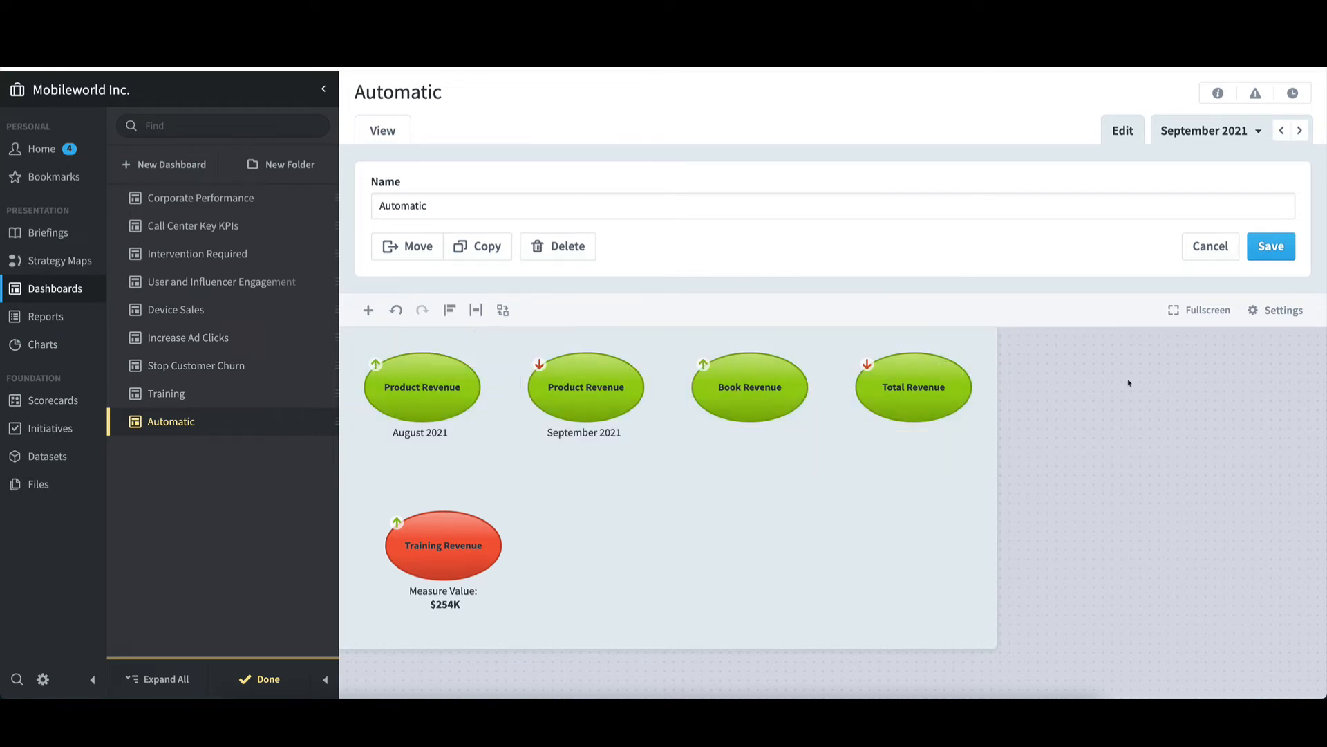
click(1283, 249)
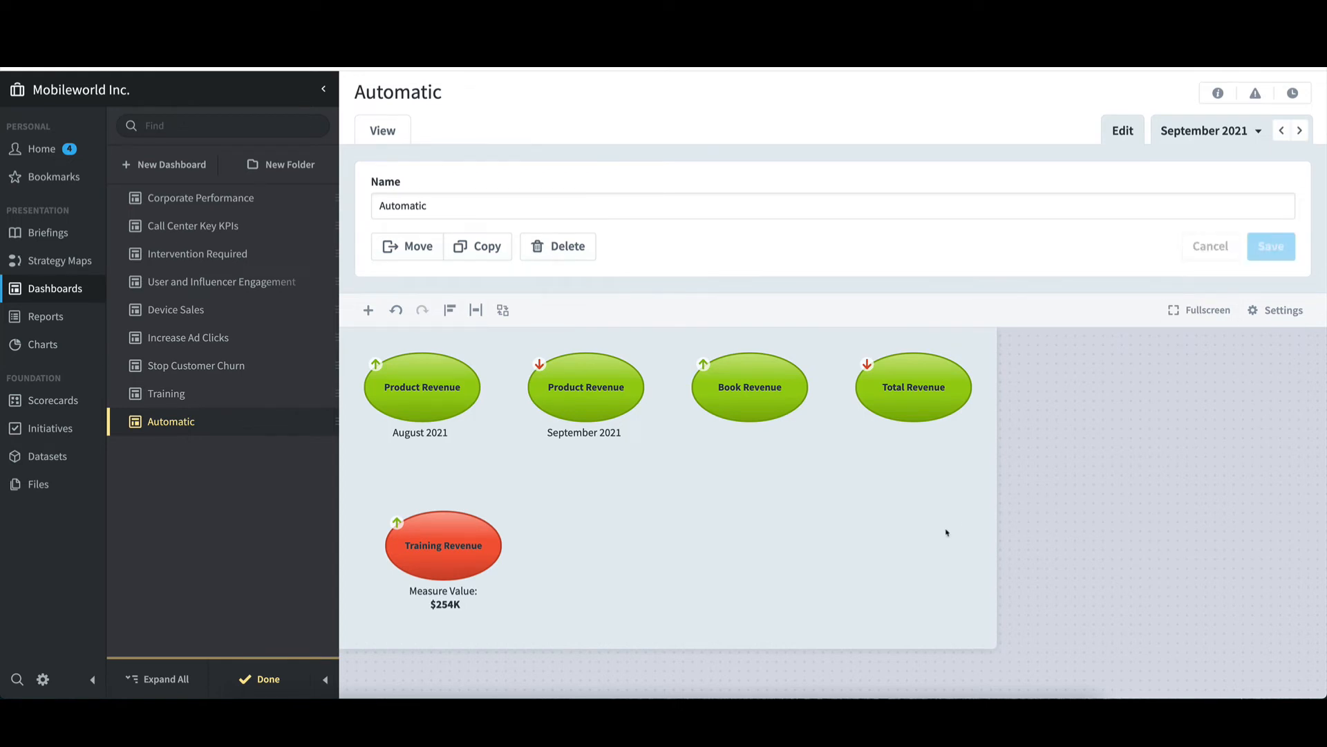
- Delete the Training Revenue bubble and undo the deletion
click(473, 549)
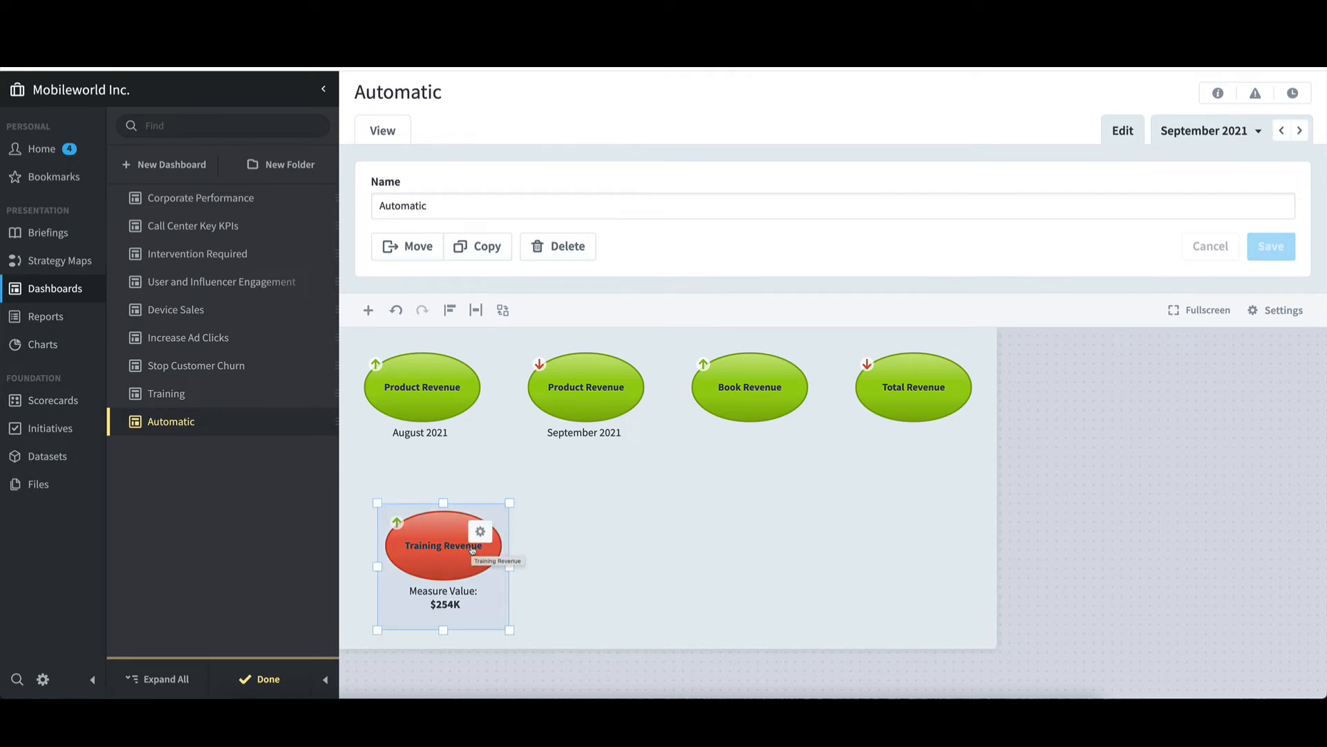
key(Delete)
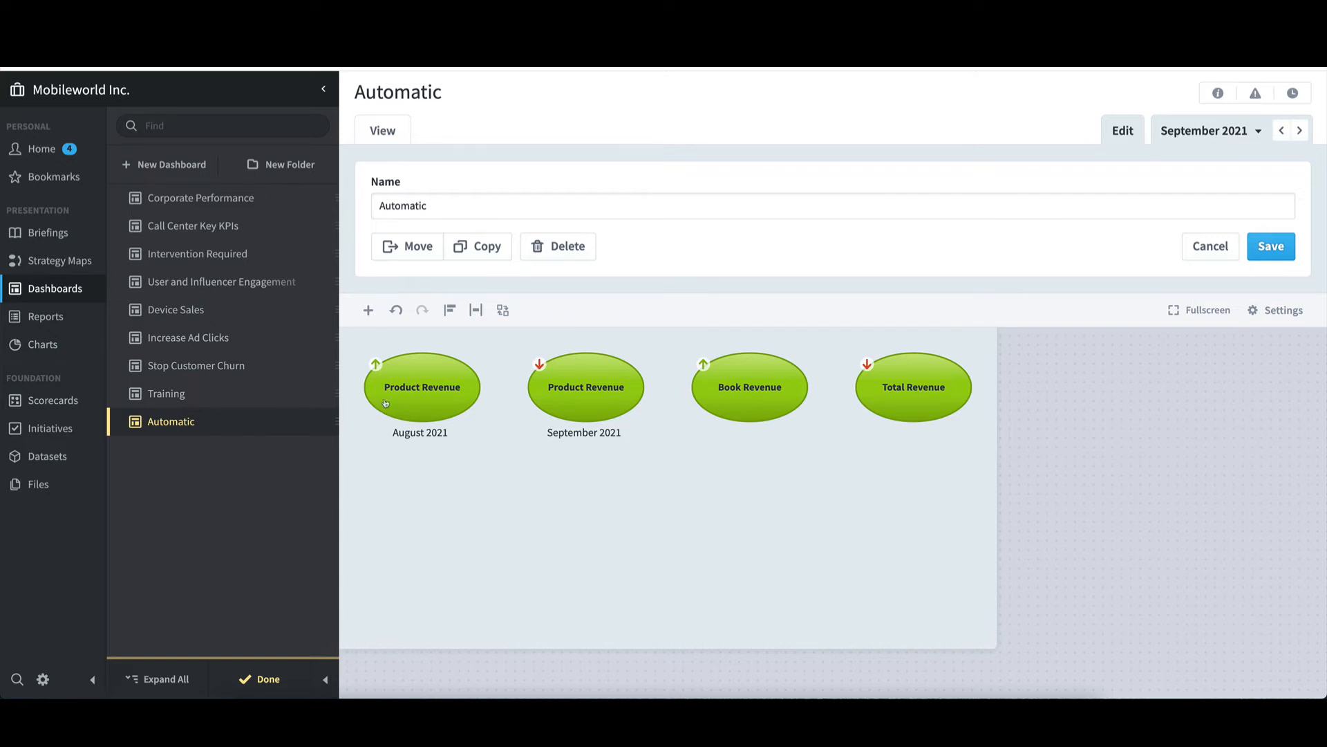
click(396, 312)
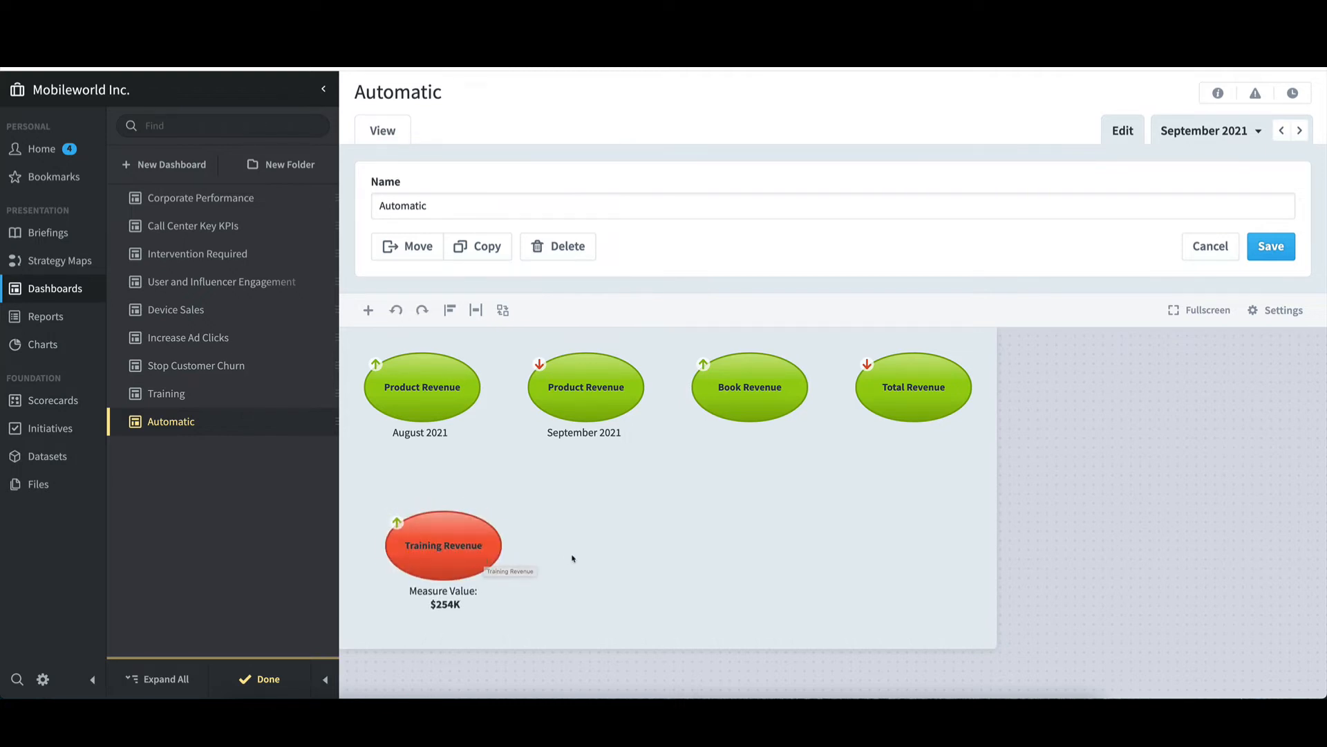
- Delete the Training Revenue bubble below the top row and save the dashboard
click(477, 554)
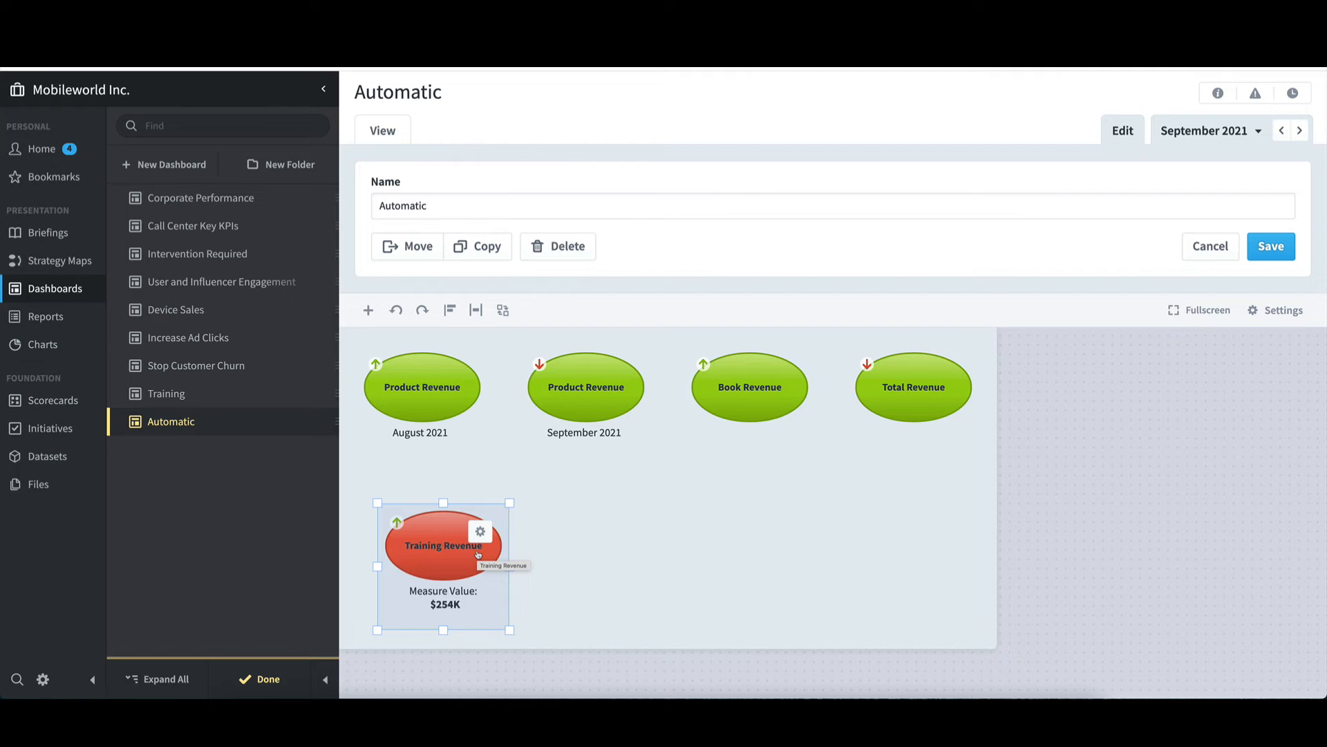
key(Delete)
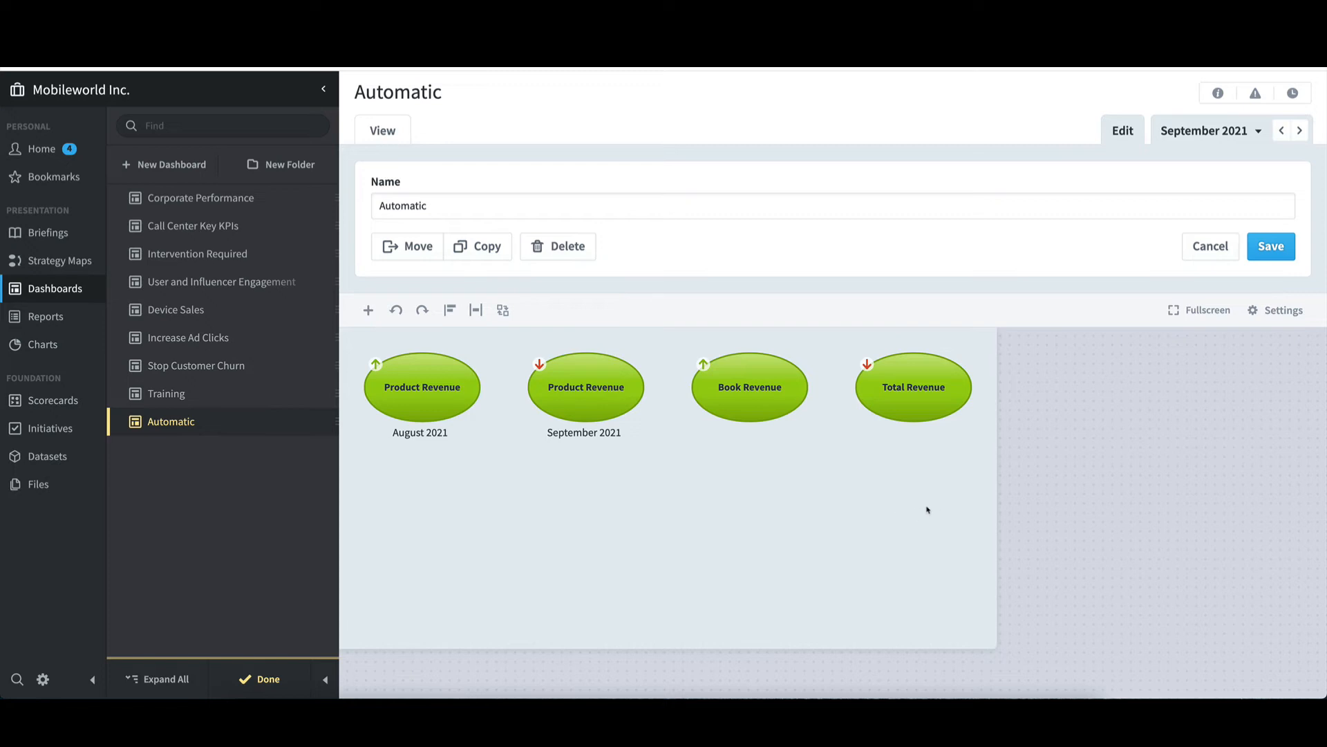
click(1277, 246)
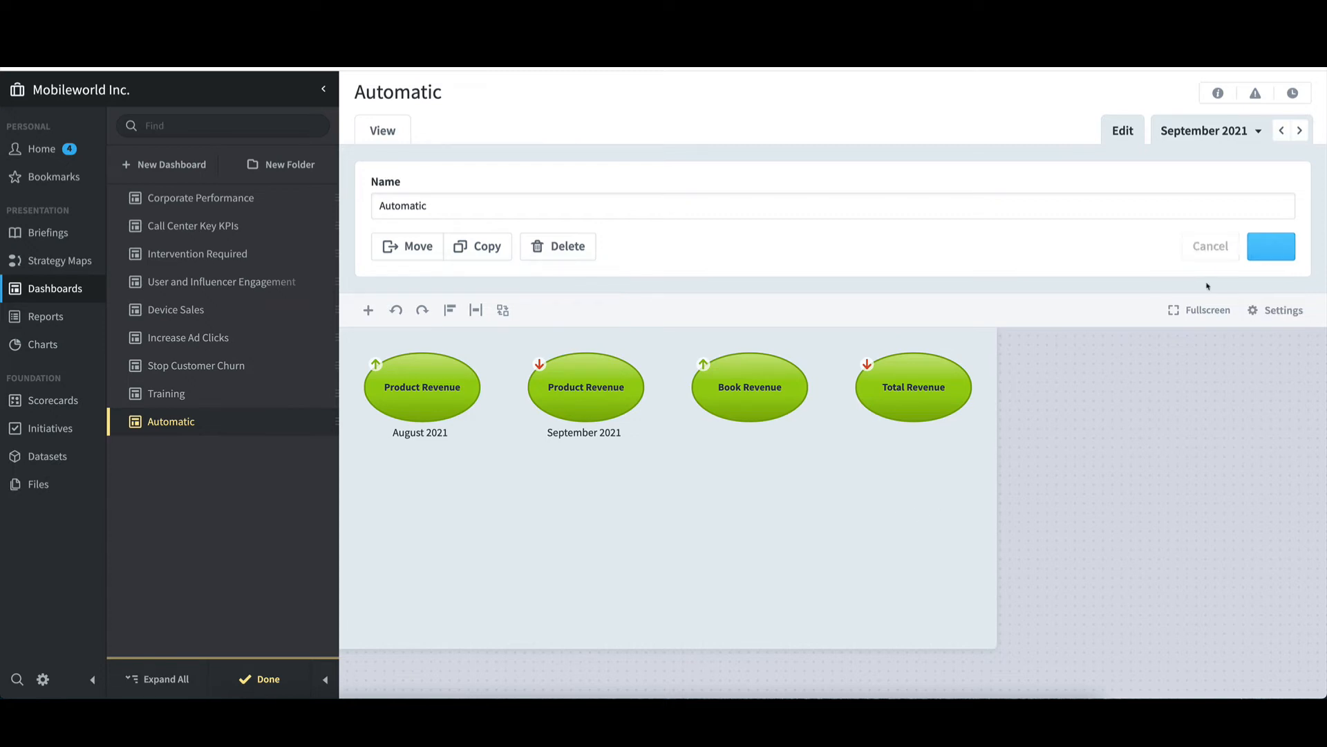
- Swap all occurrences of Total Revenue on the dashboard for Training Revenue from Financial > Increase Revenue, and save the swap
click(505, 311)
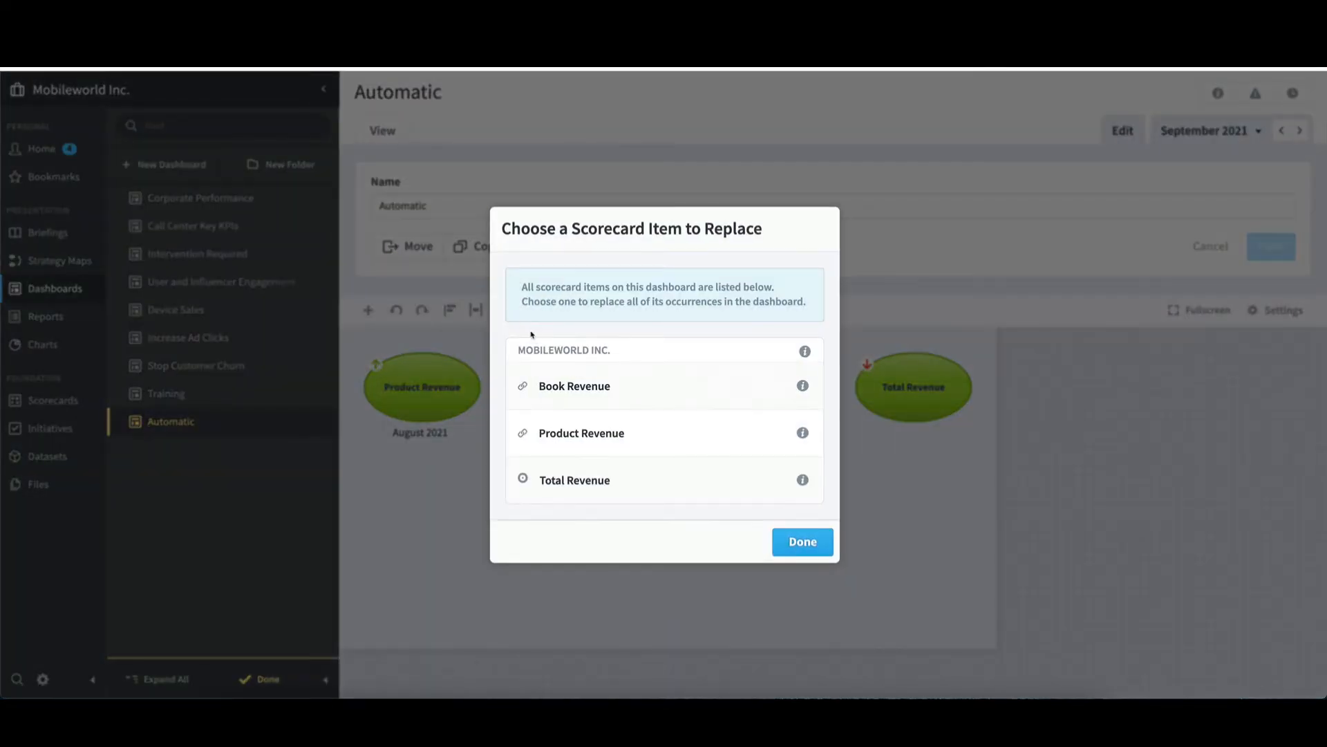
click(605, 481)
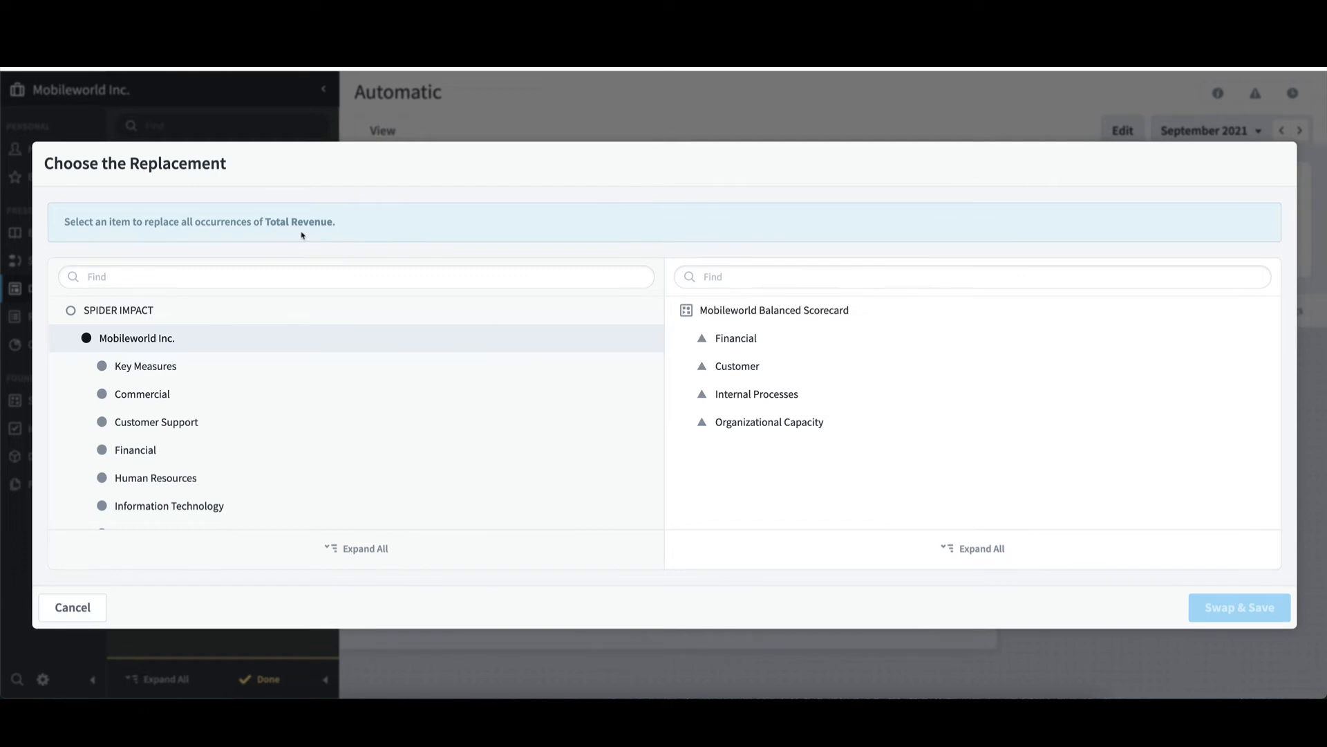
click(744, 341)
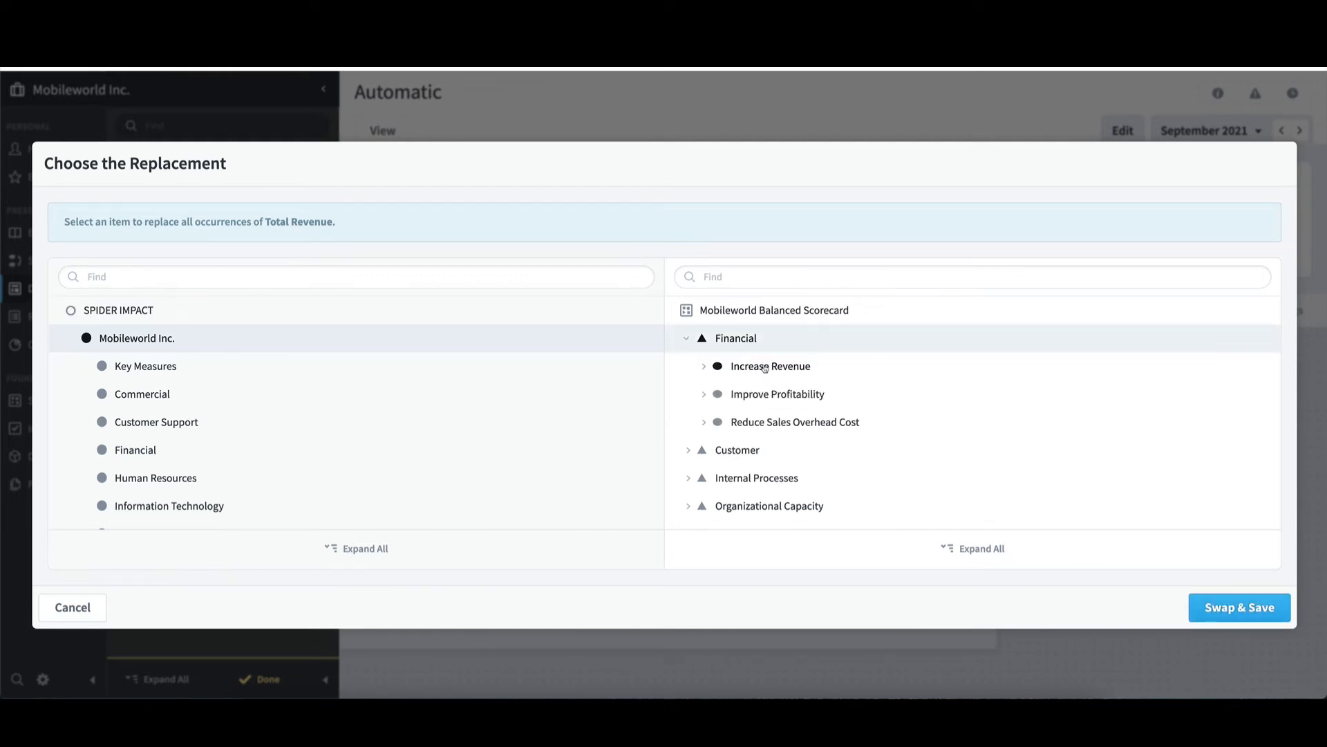
click(765, 368)
click(800, 429)
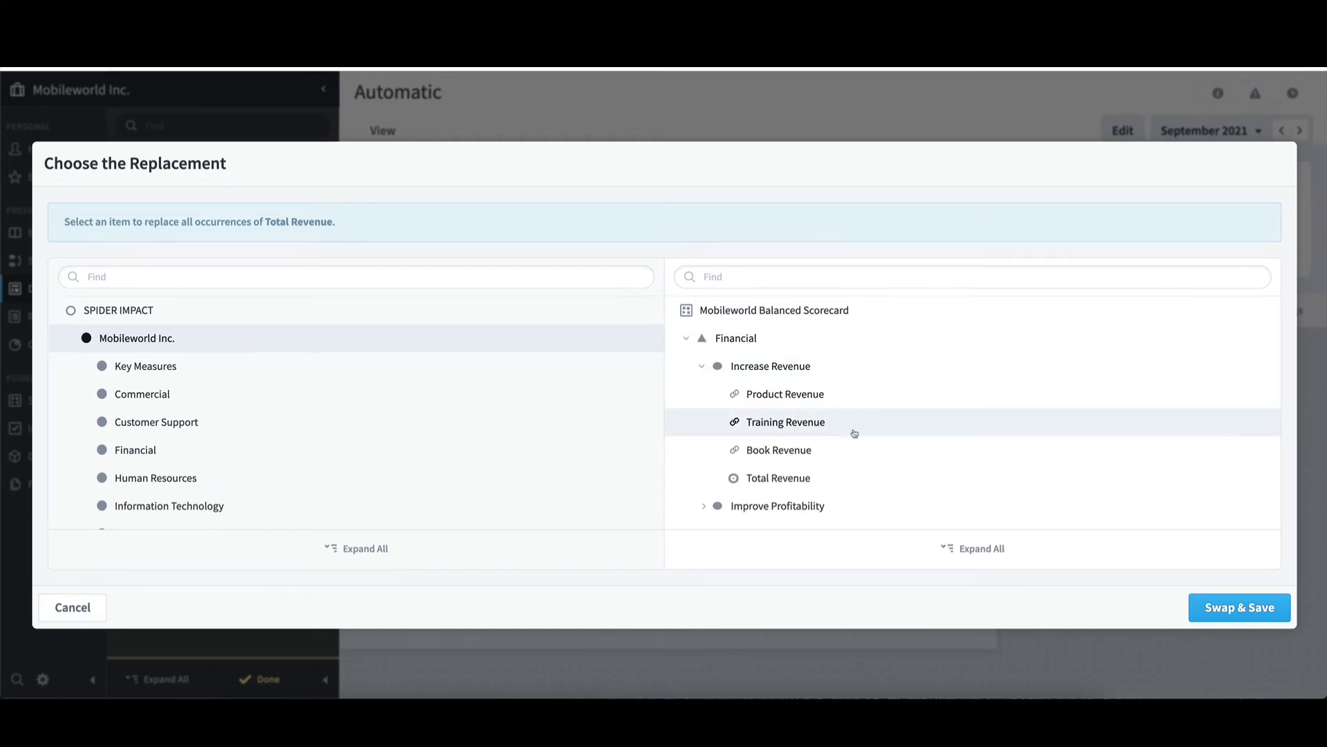
click(1234, 609)
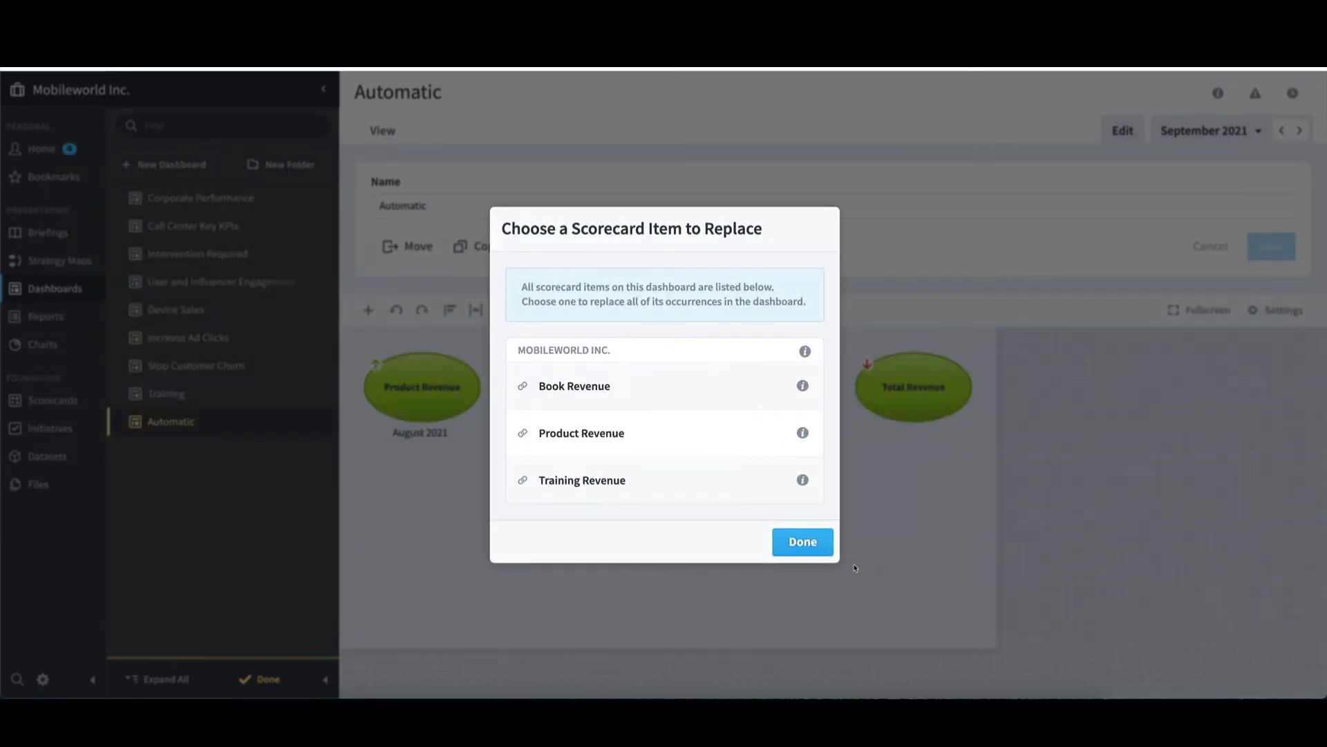
click(822, 548)
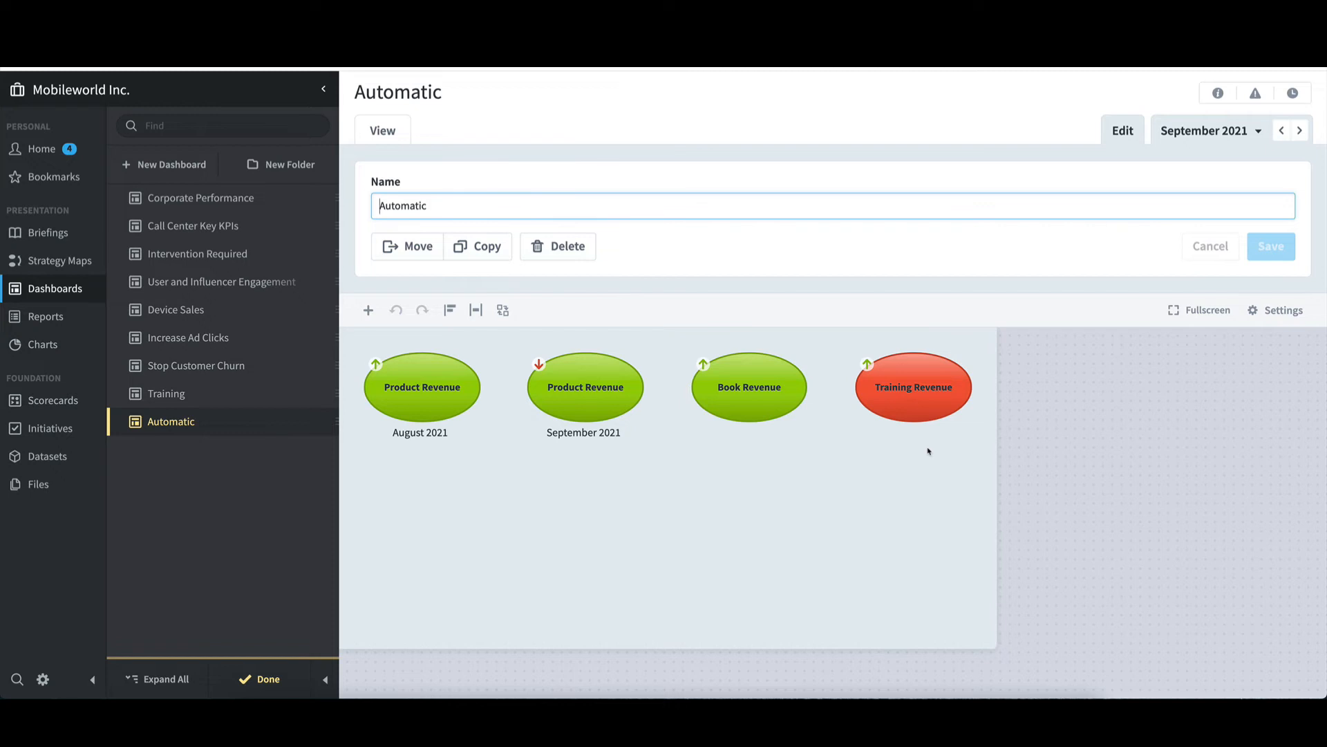
- Add a Speedometer widget for Training Revenue from the Financial > Increase Revenue scorecard branch
click(368, 311)
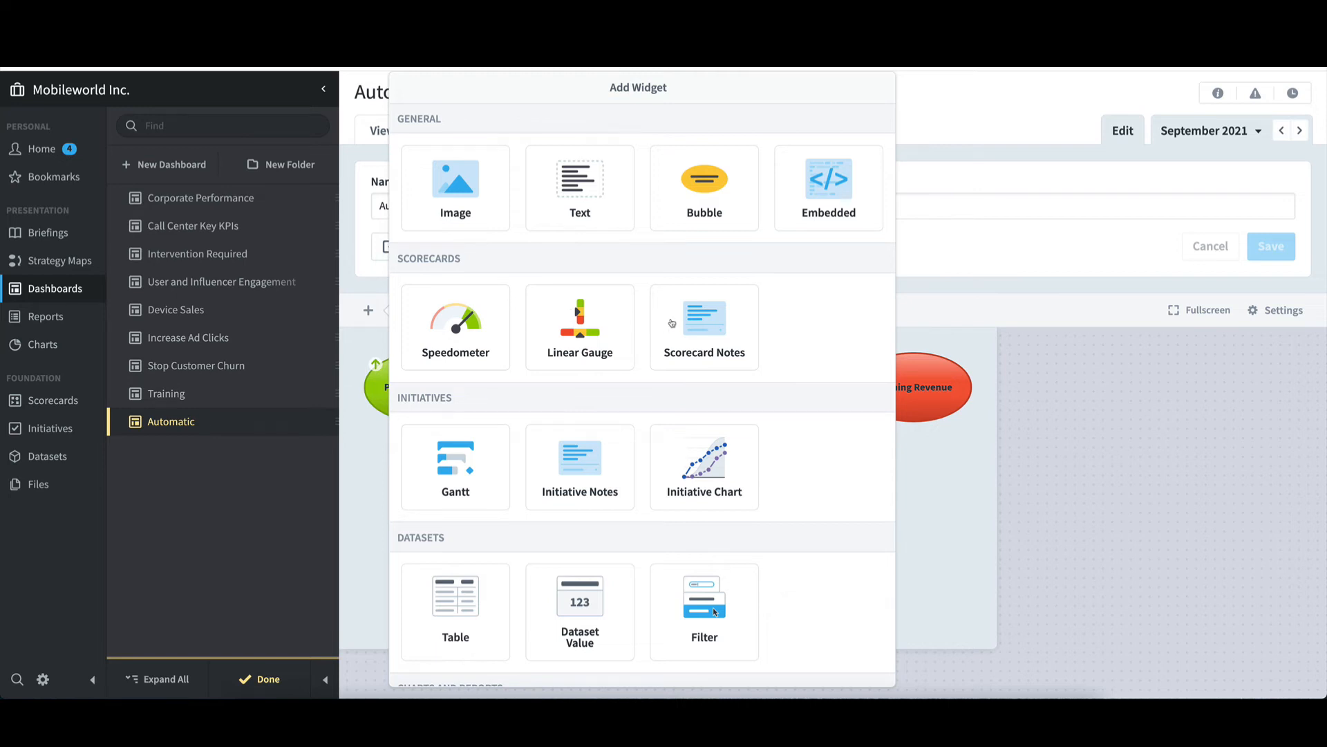
click(479, 333)
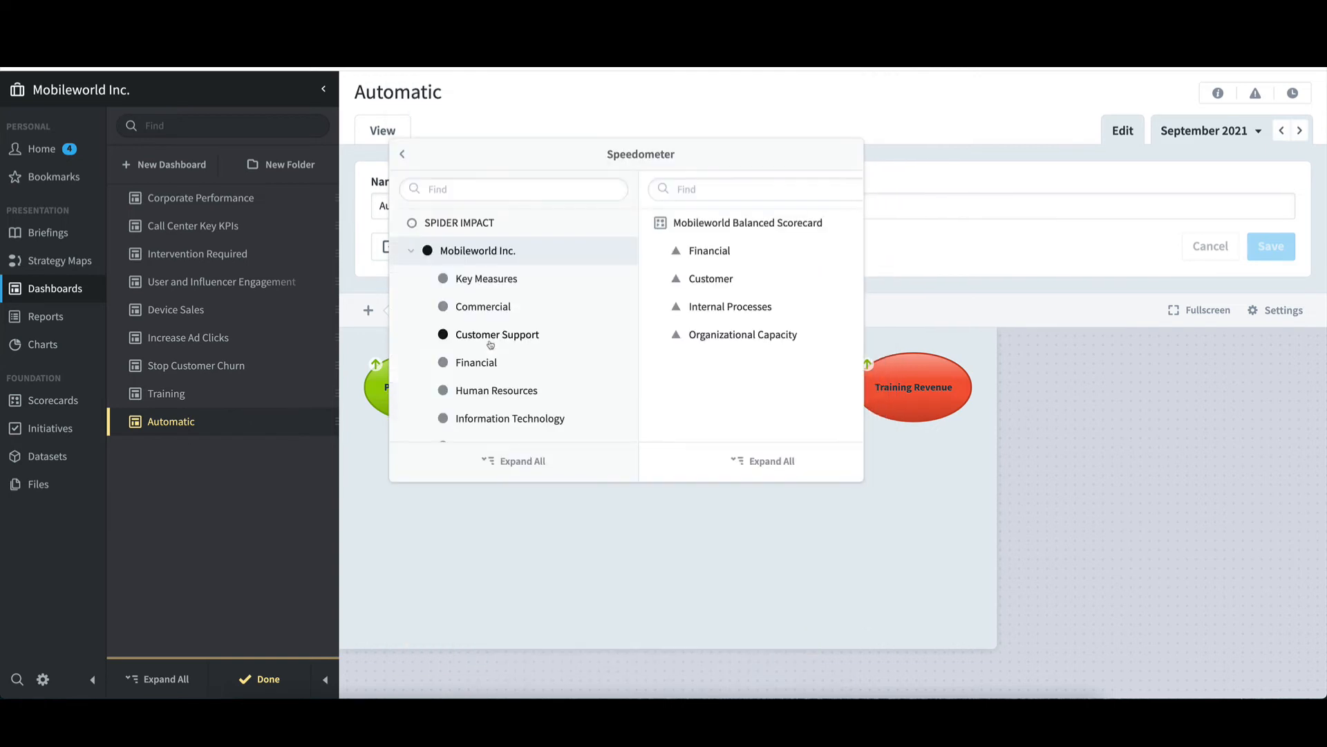
click(705, 253)
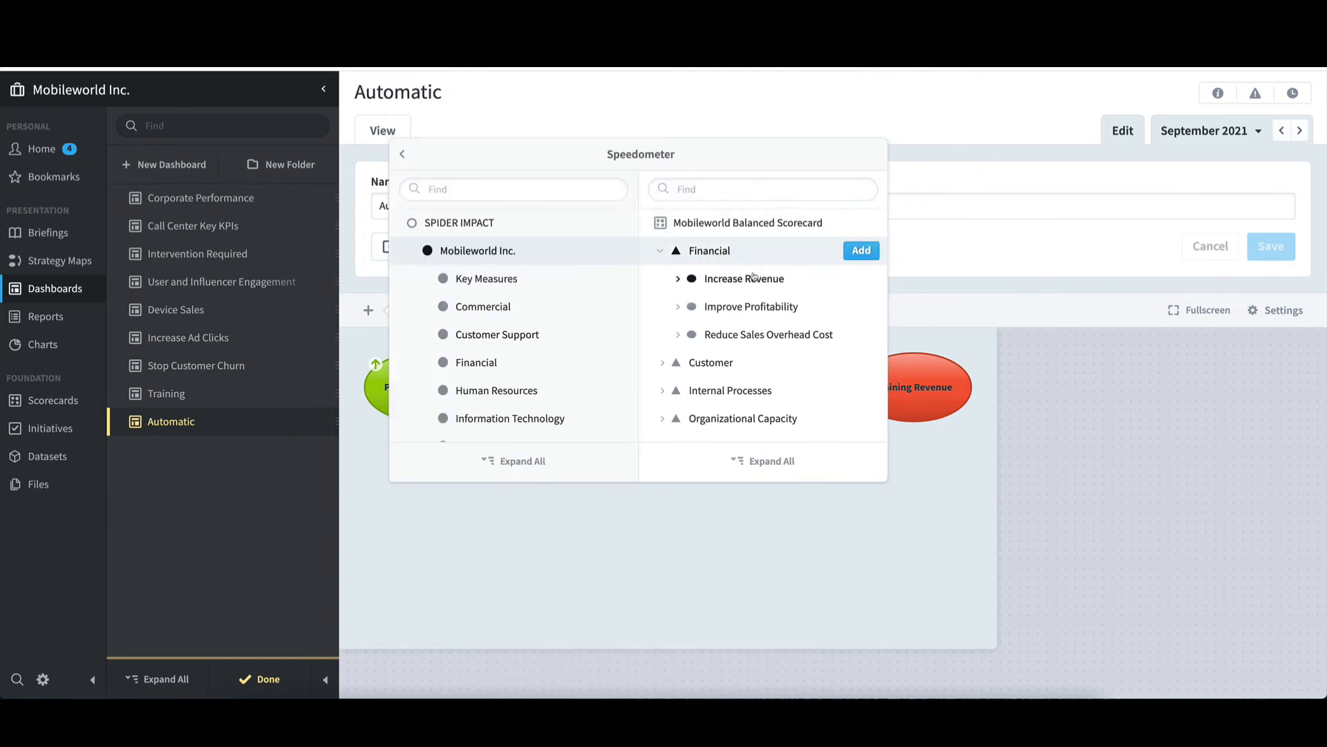
click(749, 280)
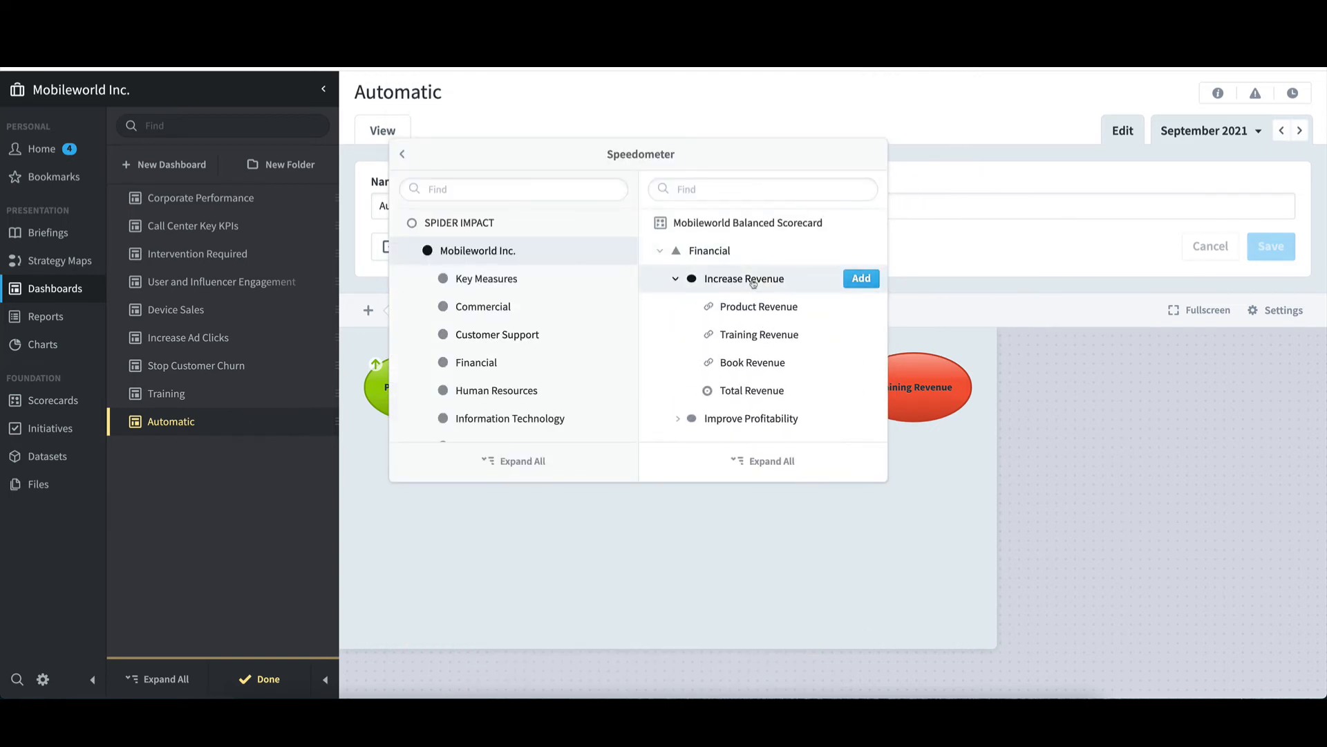
click(760, 337)
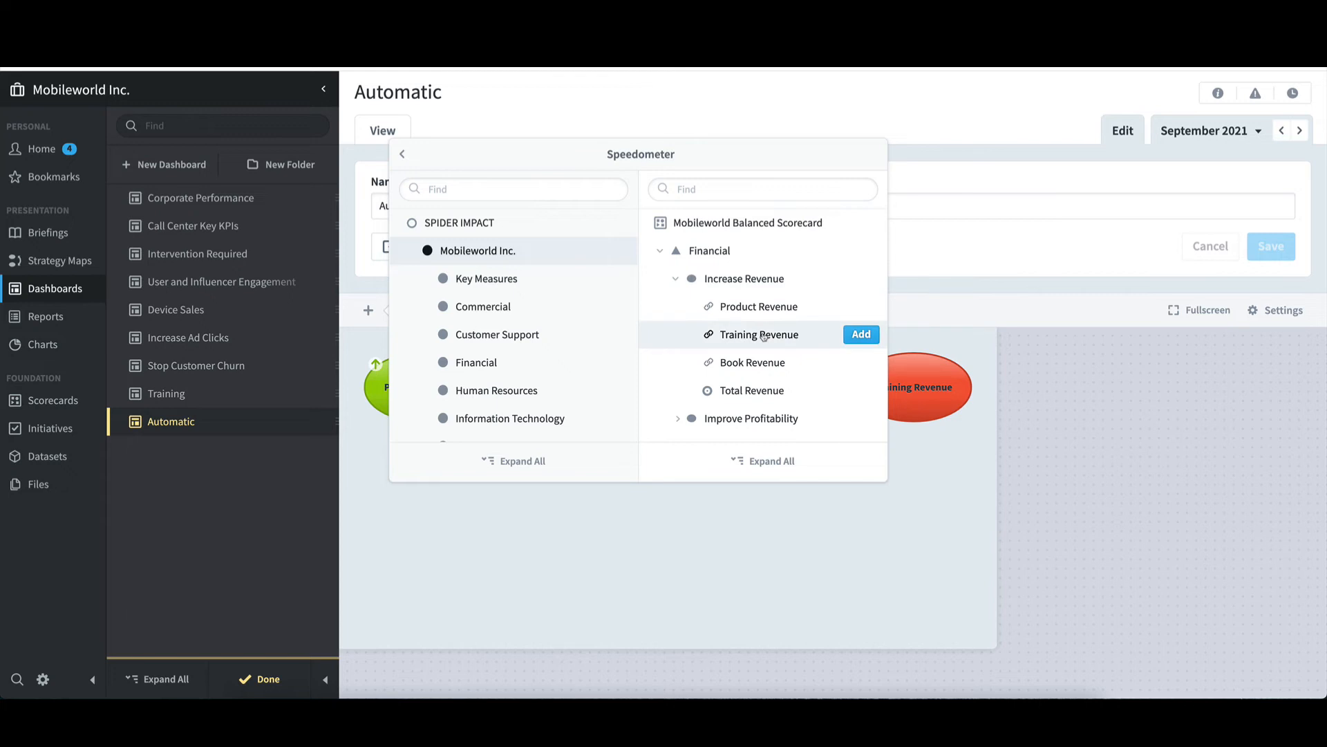
click(860, 334)
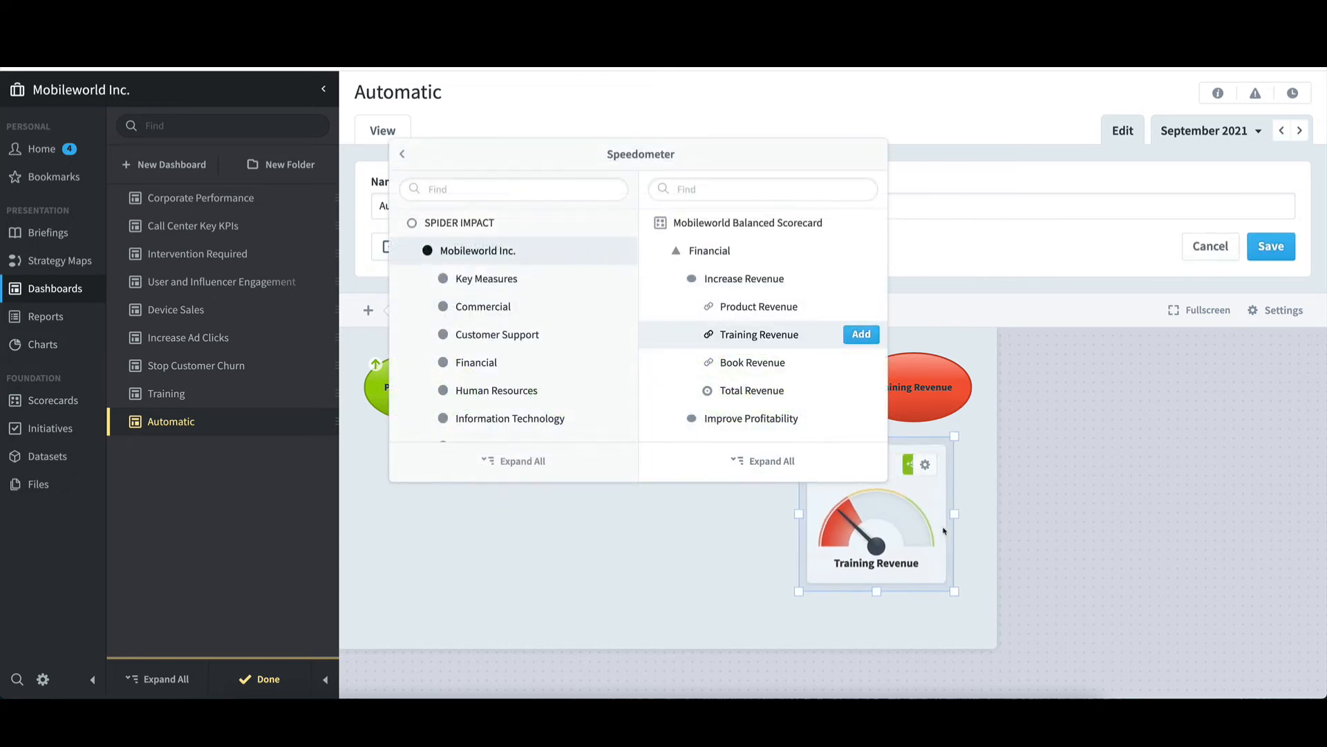
click(710, 551)
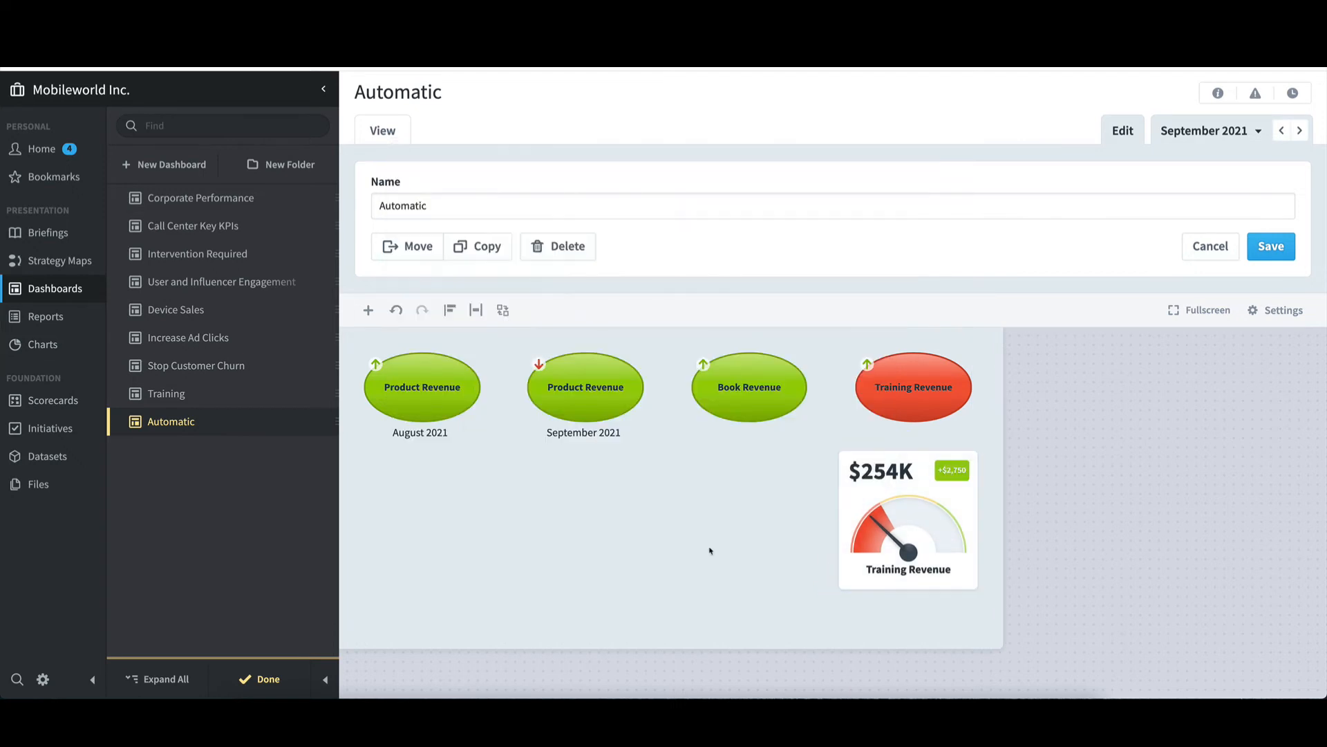
- Add a Linear Gauge widget for Training Revenue and place it below the speedometer
click(369, 311)
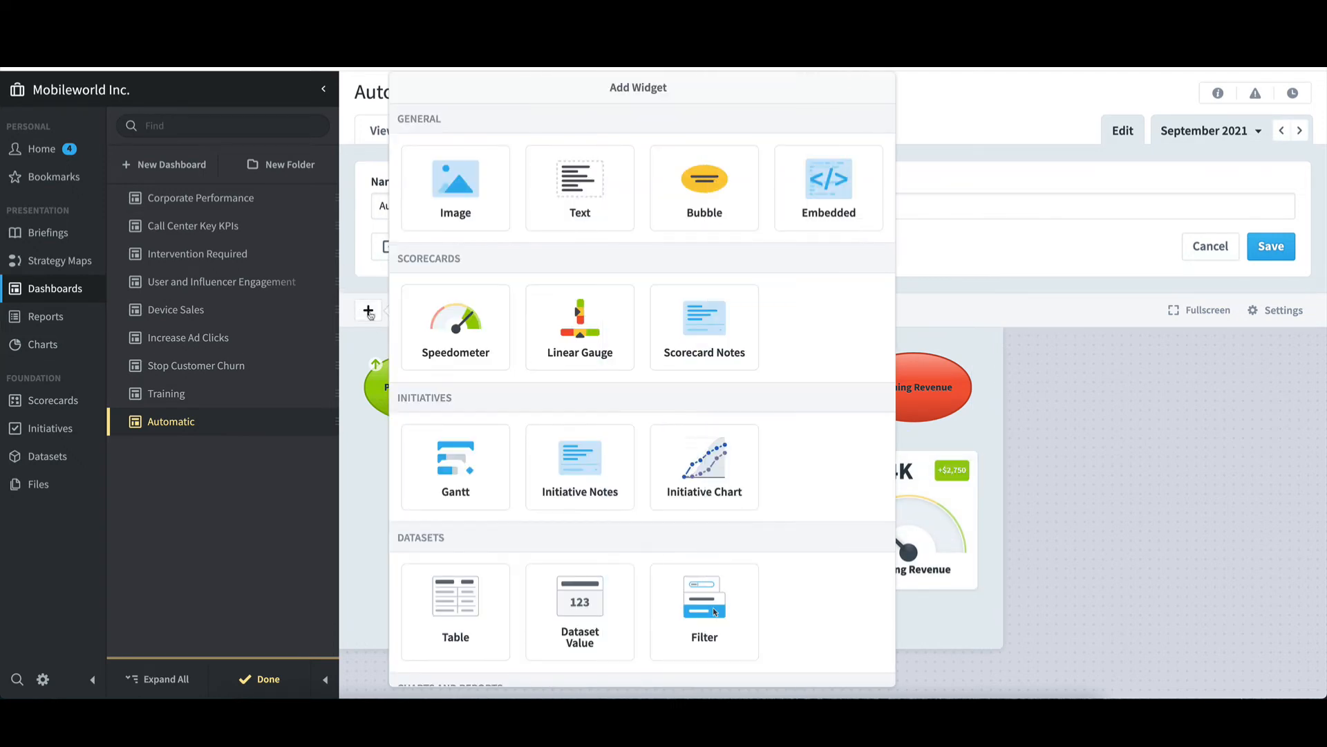
click(580, 324)
click(712, 253)
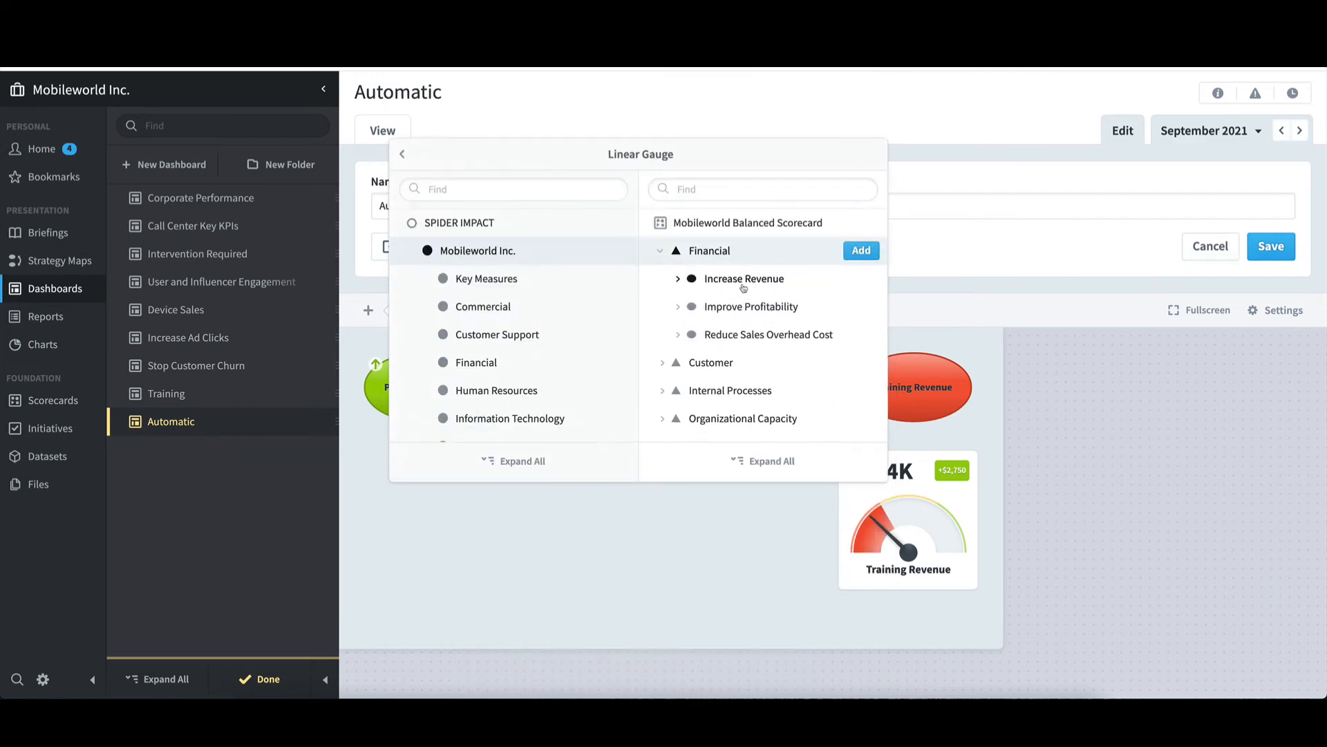
click(743, 284)
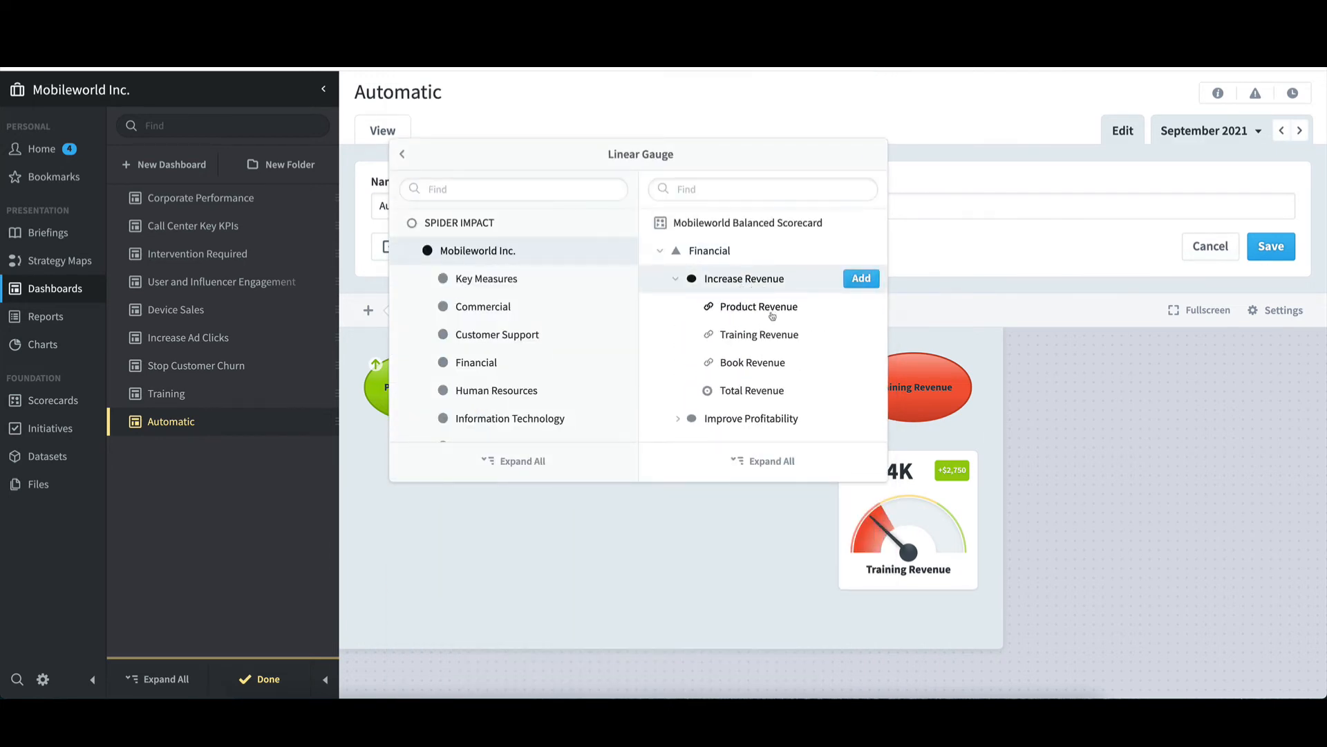
click(858, 335)
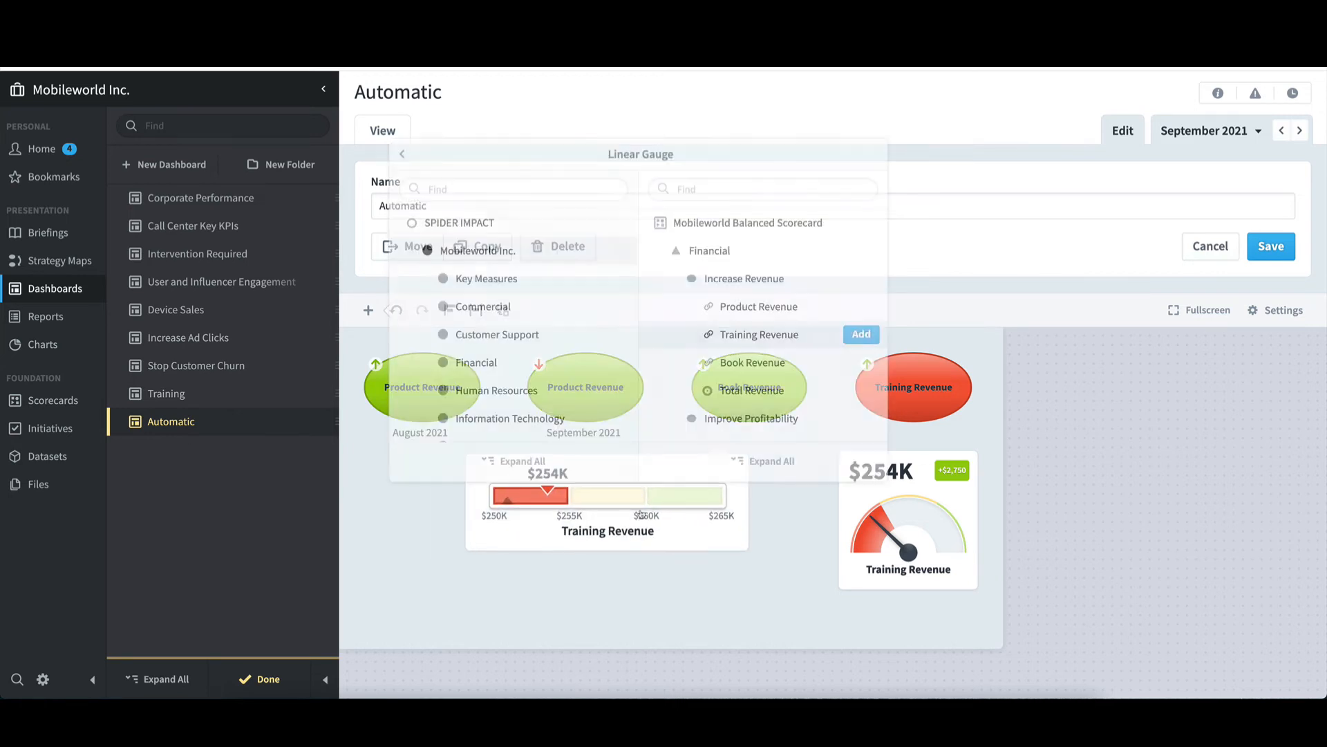
drag(676, 546, 911, 462)
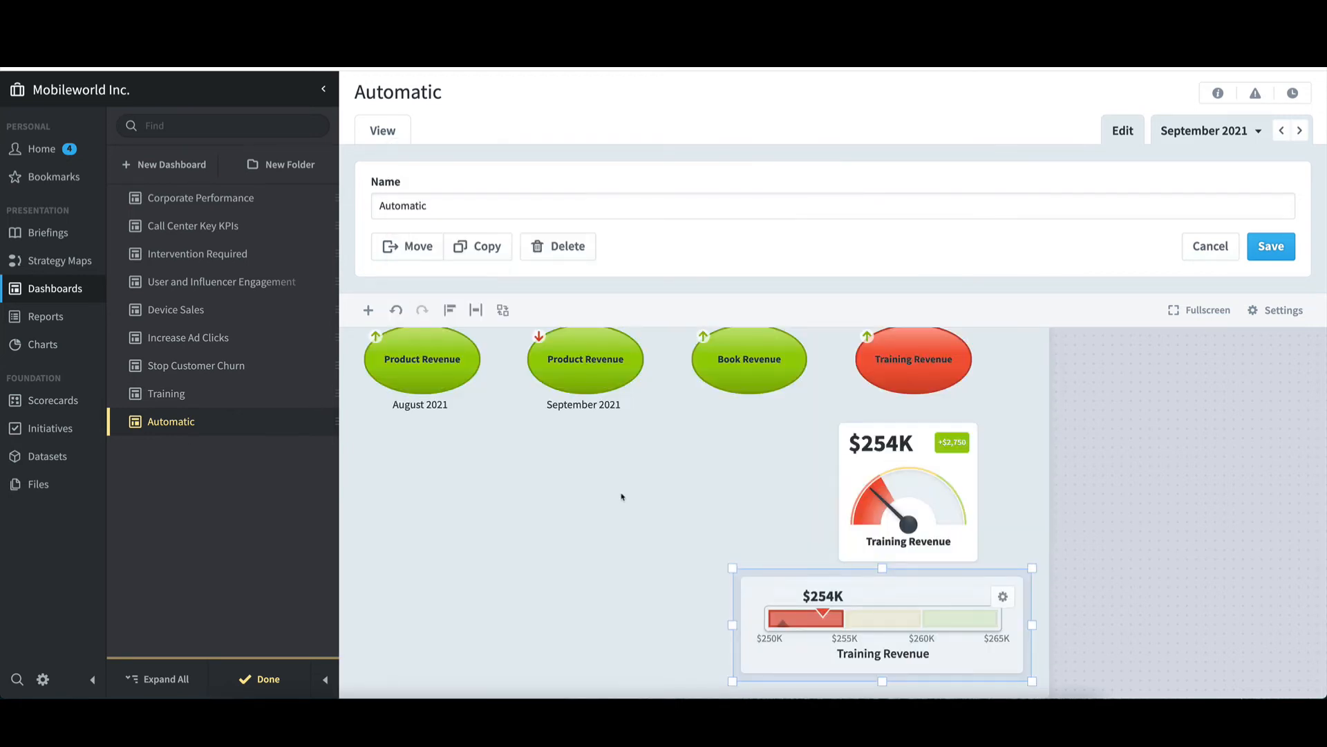
click(622, 496)
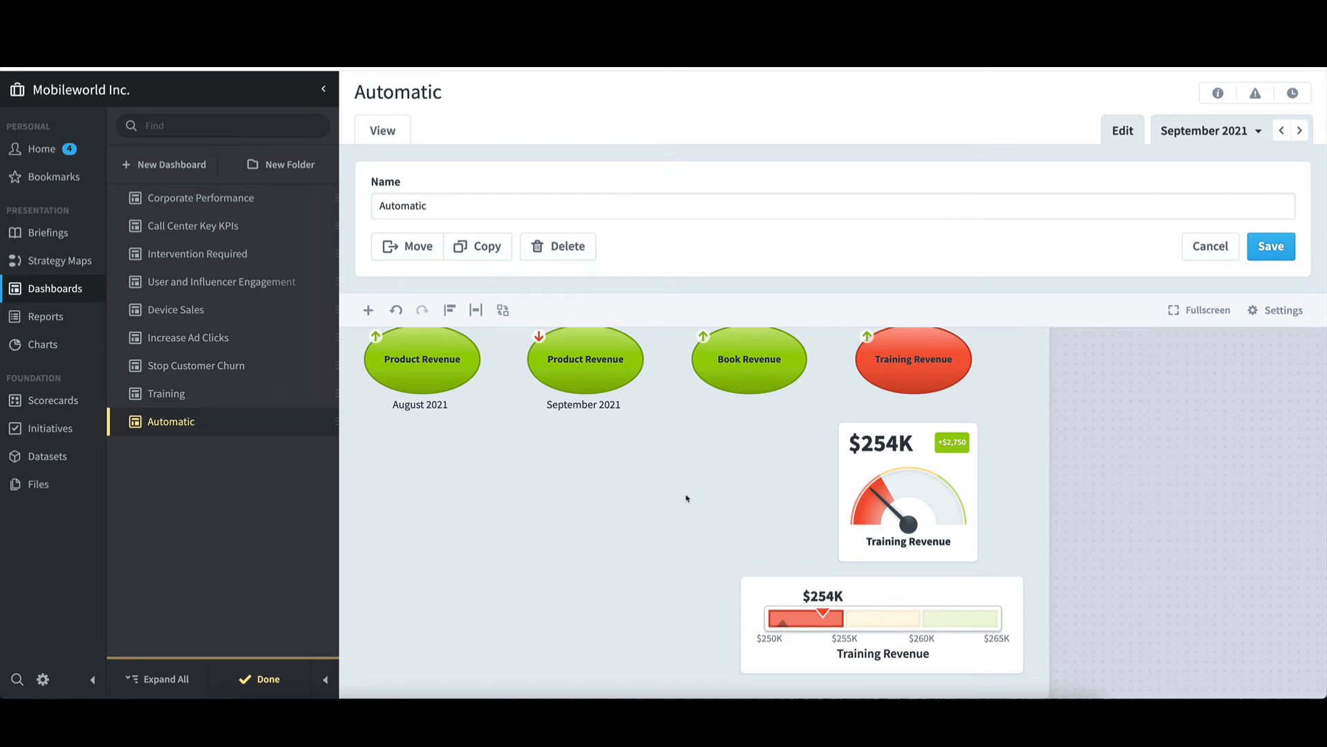
- Delete all widgets from the Automatic dashboard and save it
scroll(686, 498, up, 1)
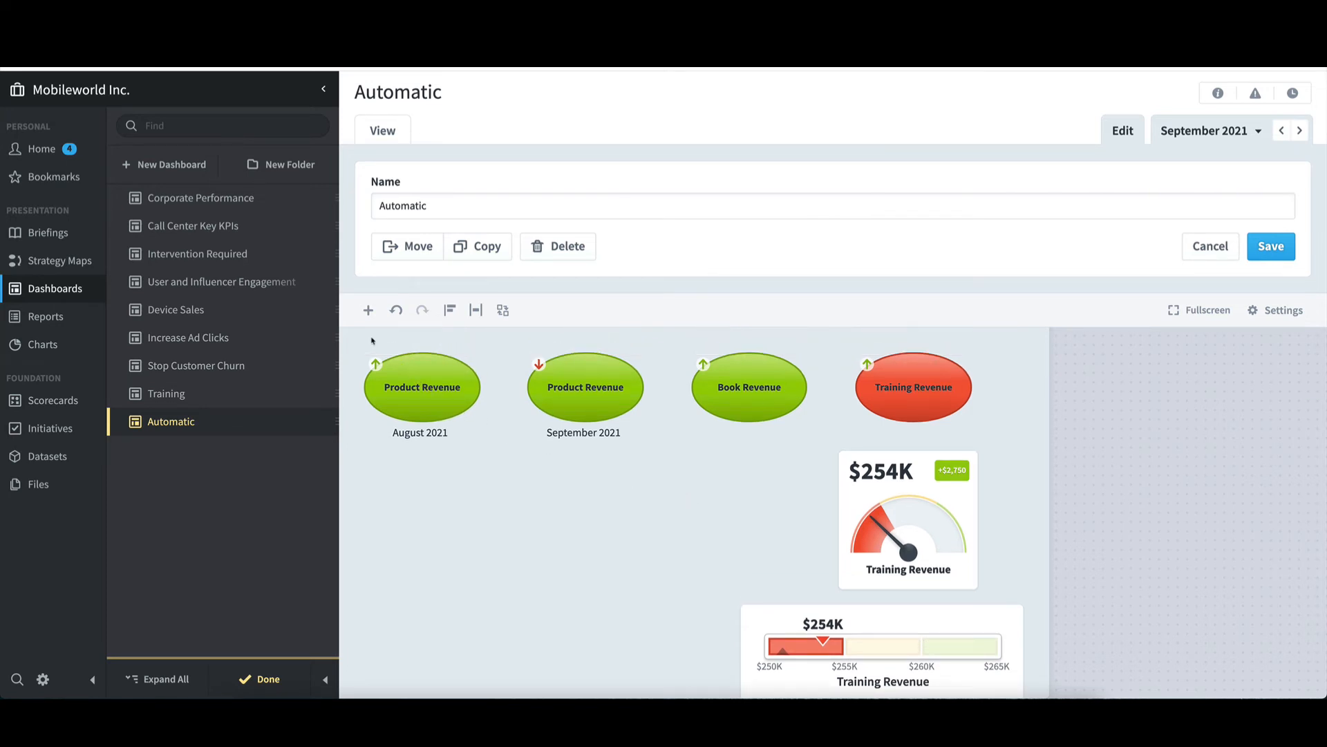
drag(372, 340, 924, 659)
key(Delete)
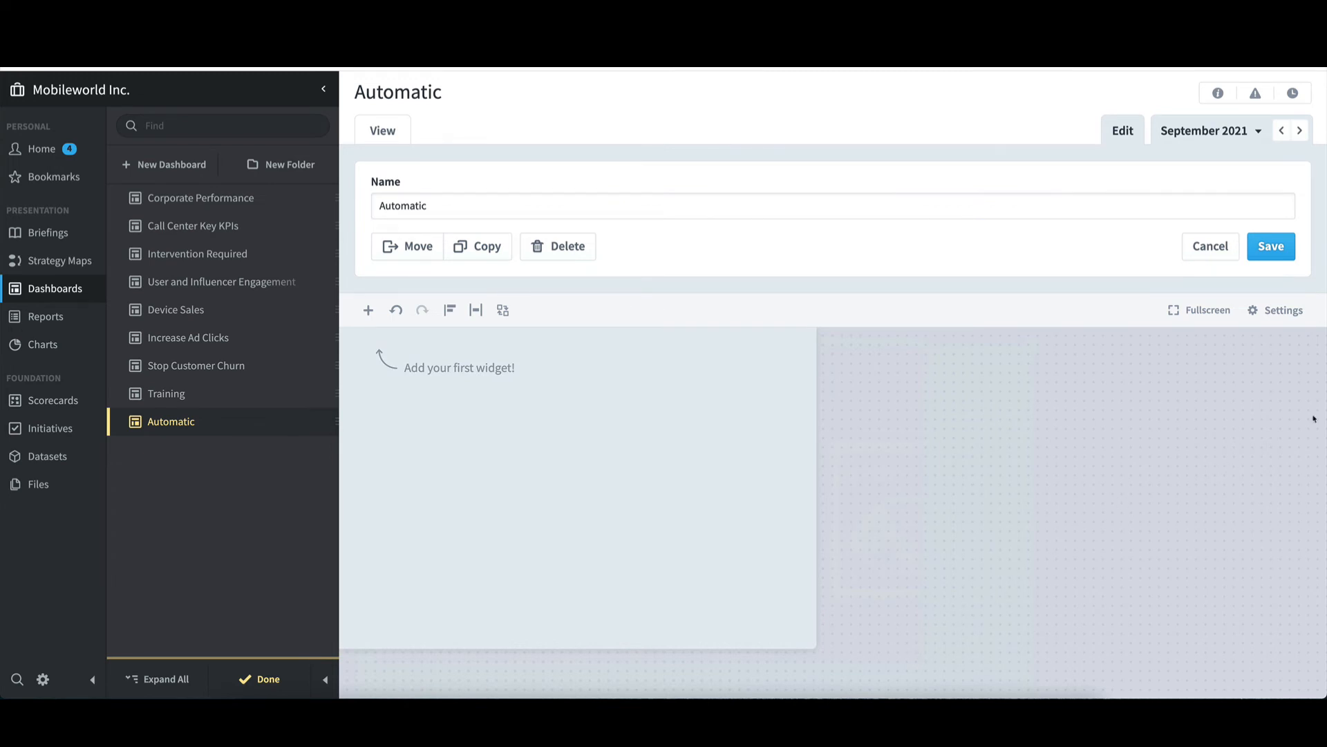
click(1270, 248)
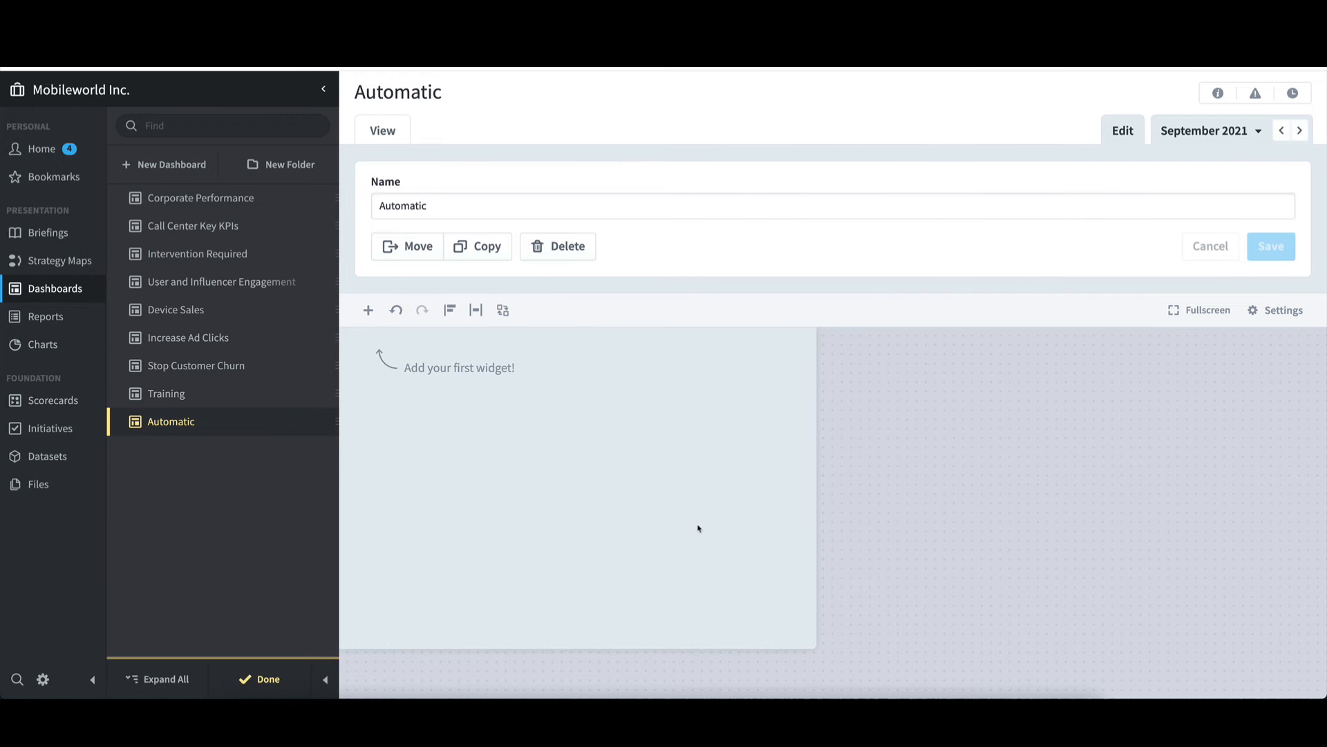
- Add a Scorecard Notes widget for Total Gross Profit from the Demos scorecard under Financial > Increase Profit
click(369, 311)
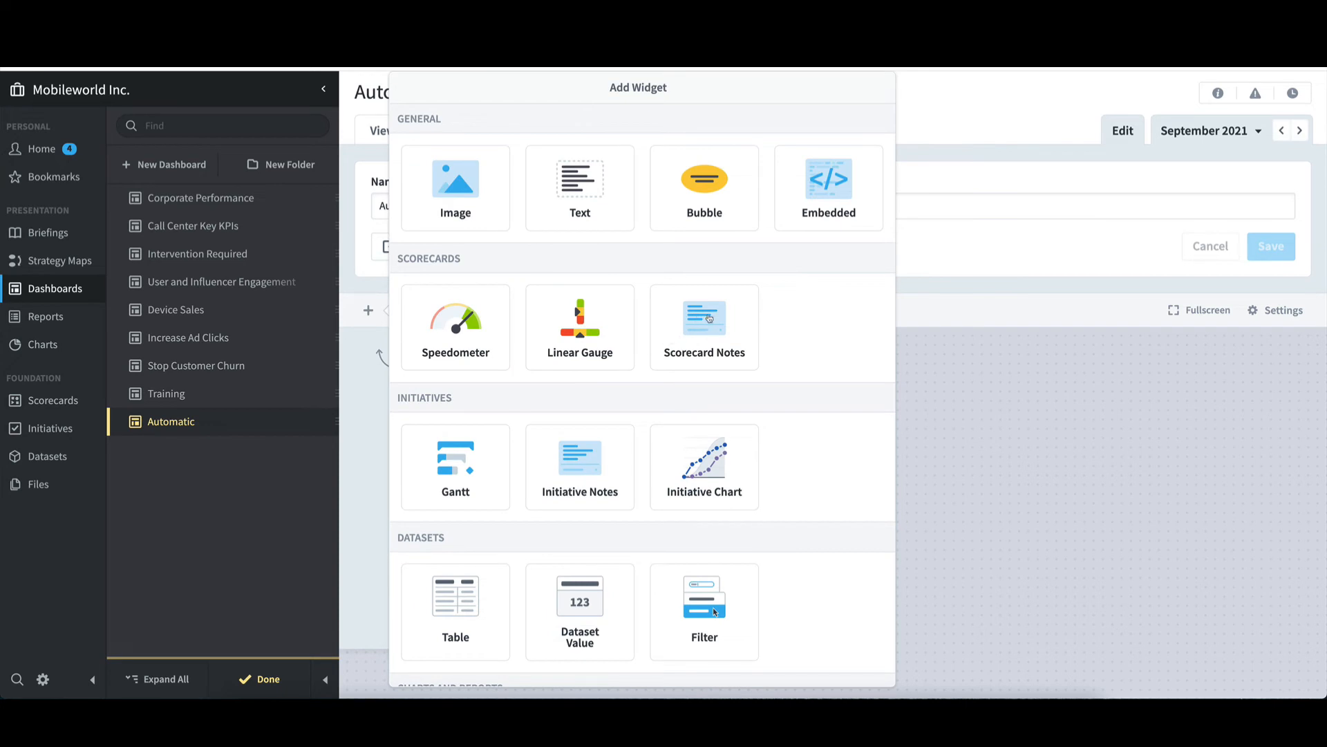
click(709, 318)
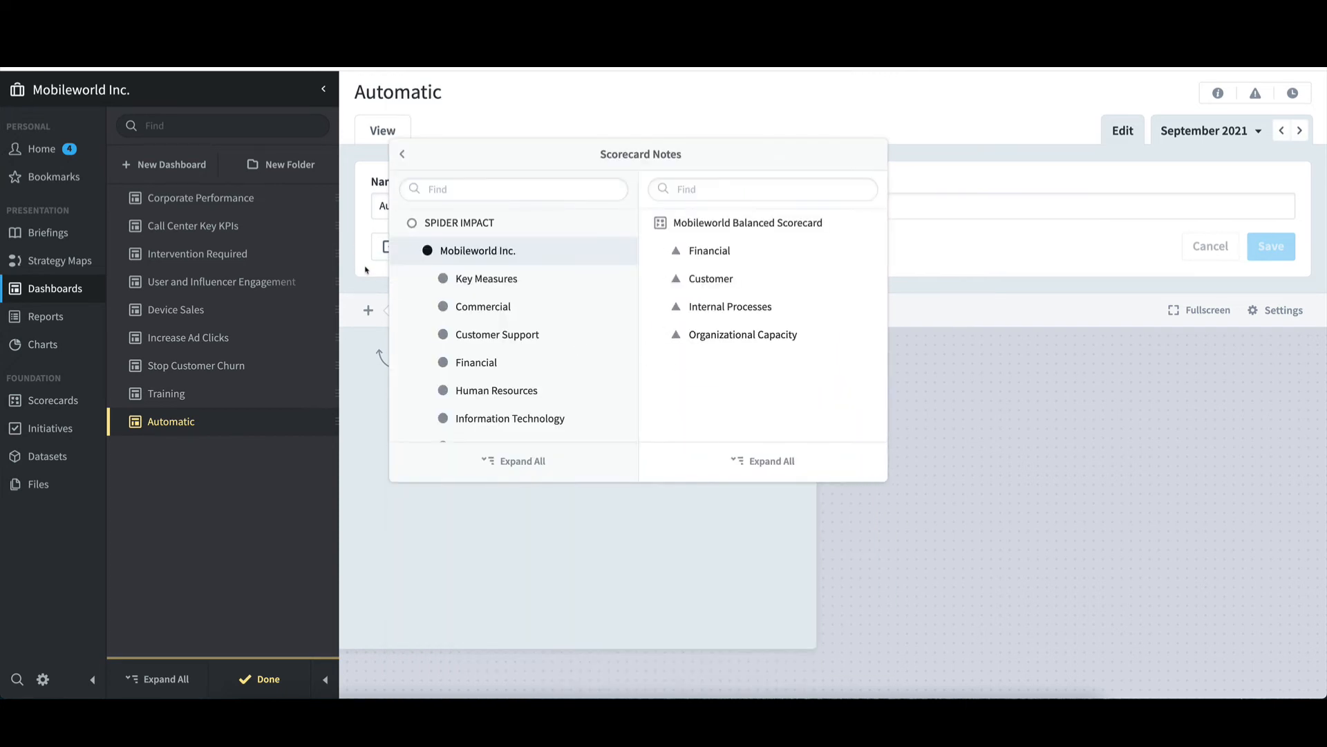
click(458, 280)
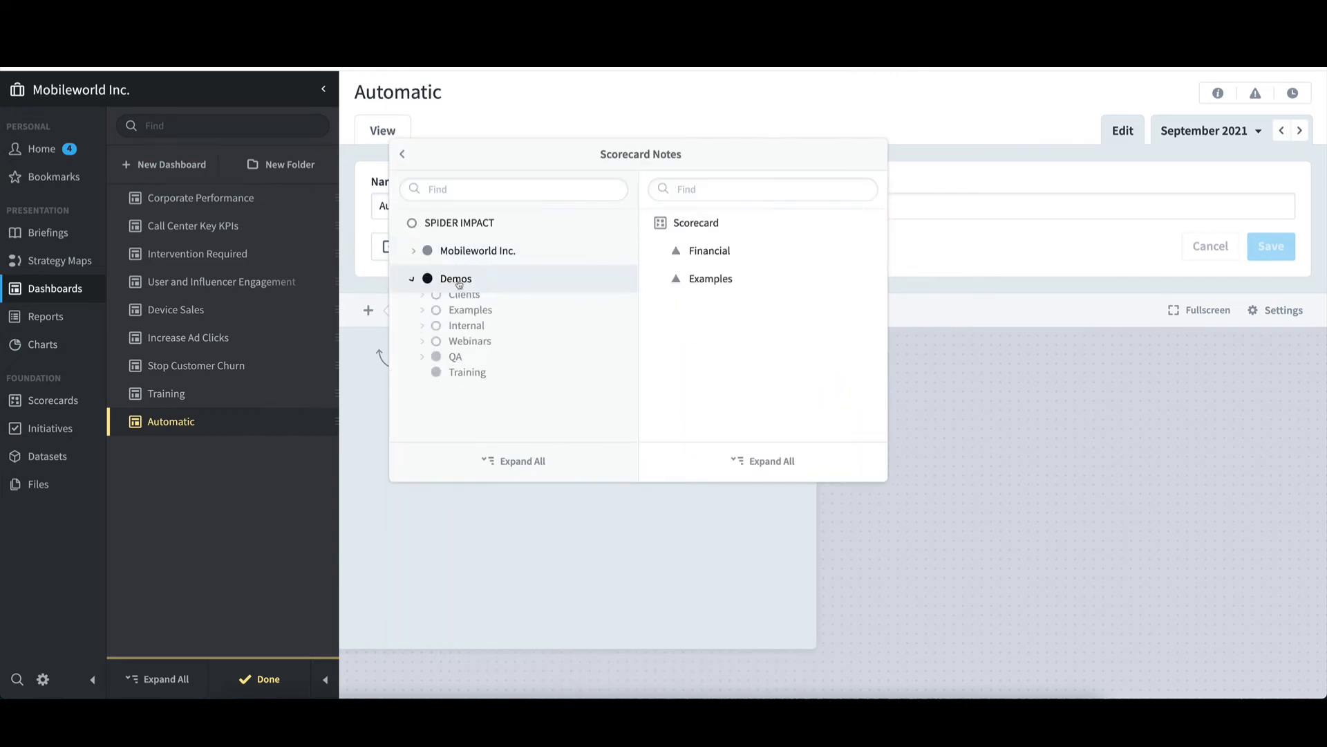
click(697, 252)
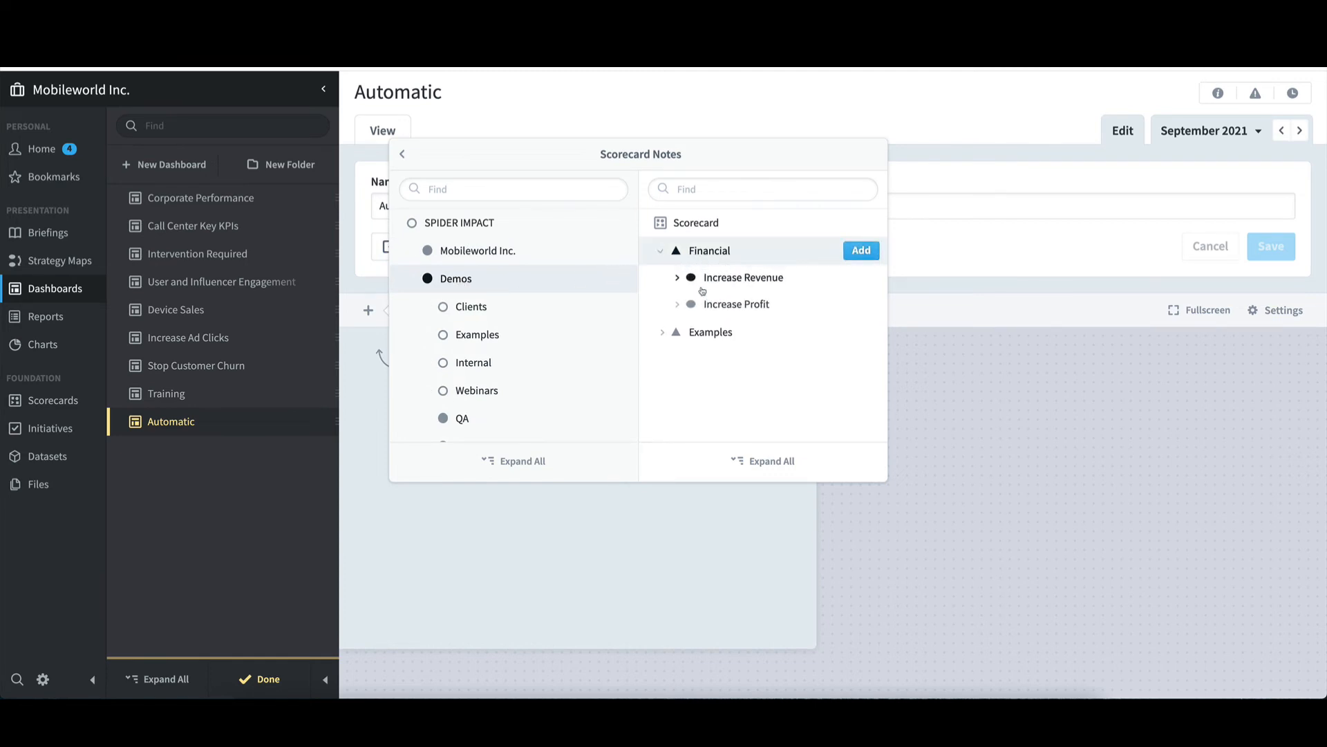
click(719, 308)
click(748, 337)
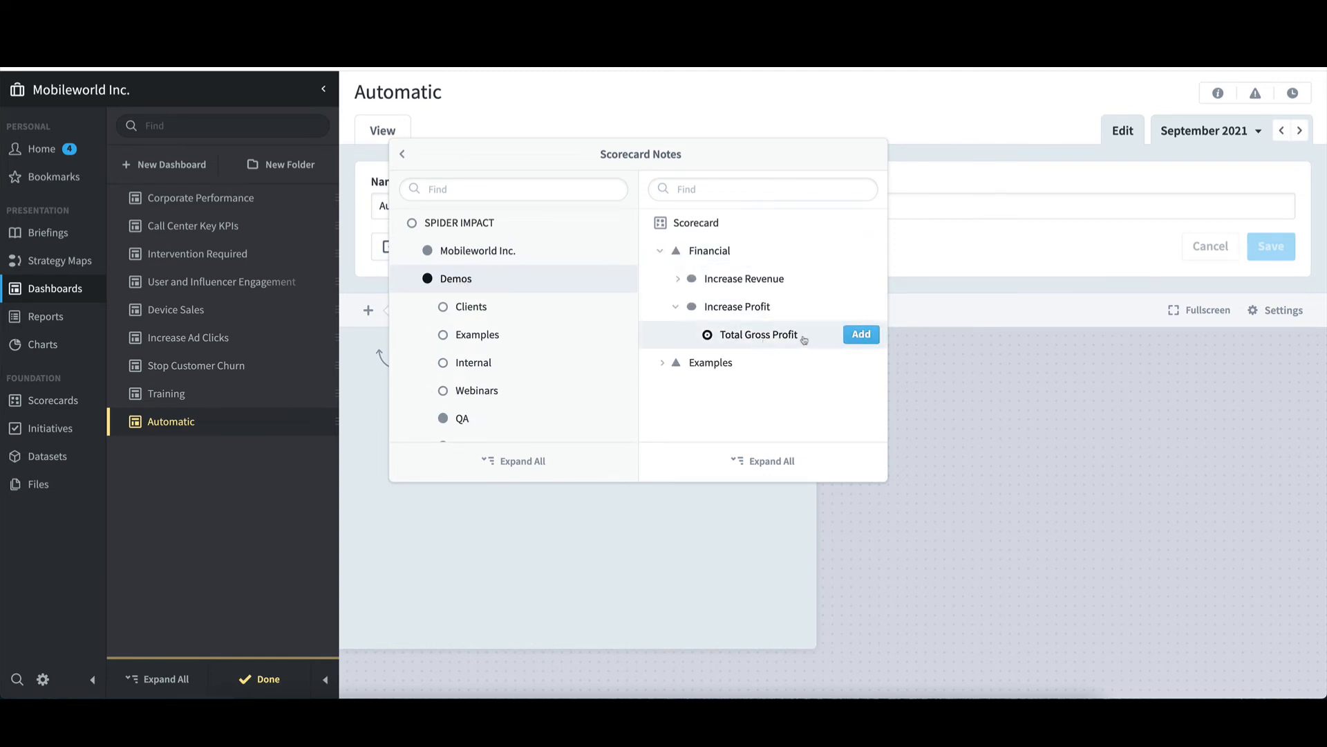
click(860, 335)
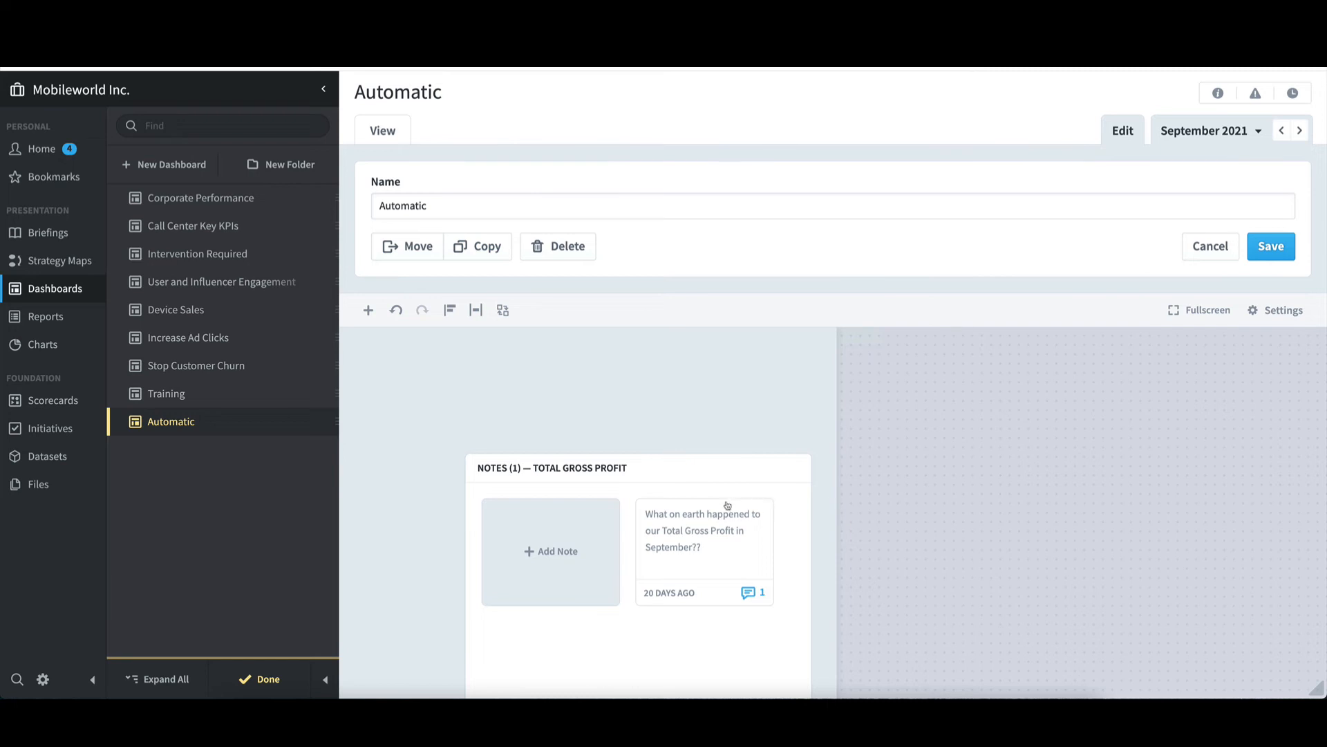
- Display the Total Gross Profit notes widget as Full Notes
scroll(709, 503, down, 1)
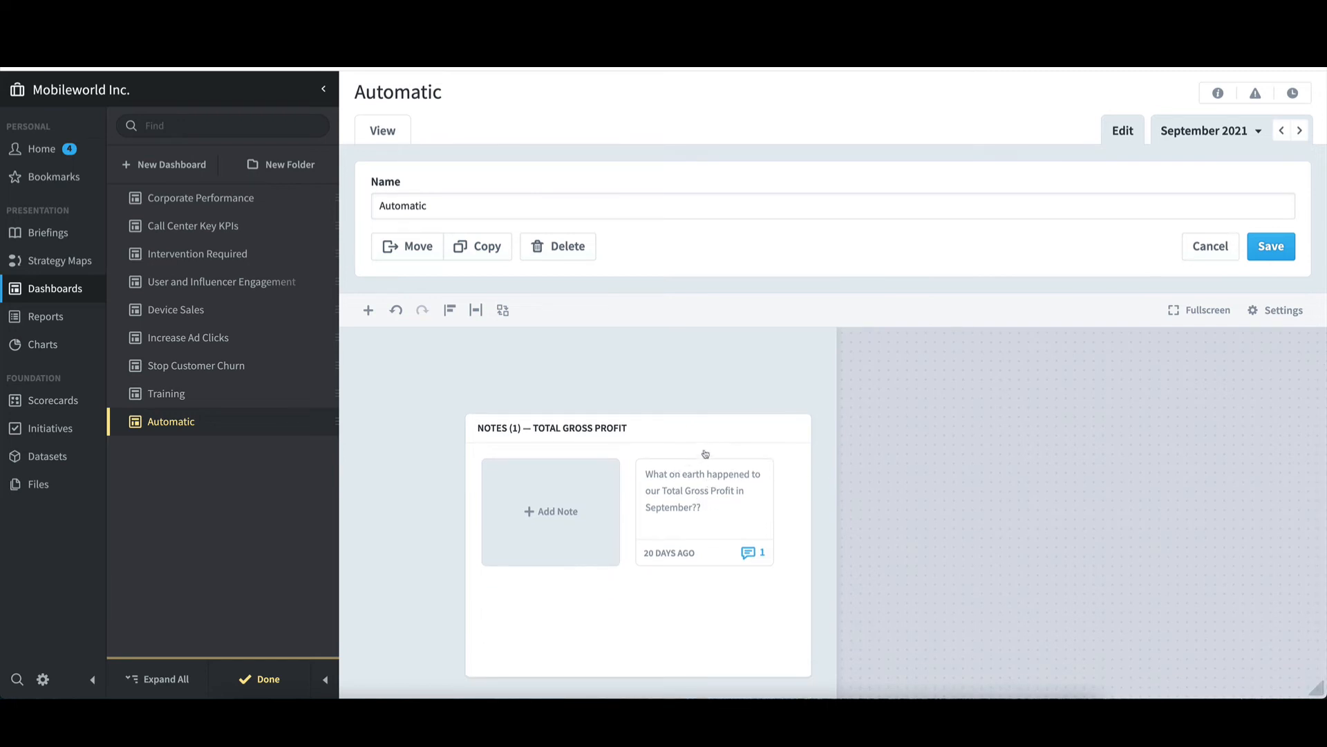
click(774, 445)
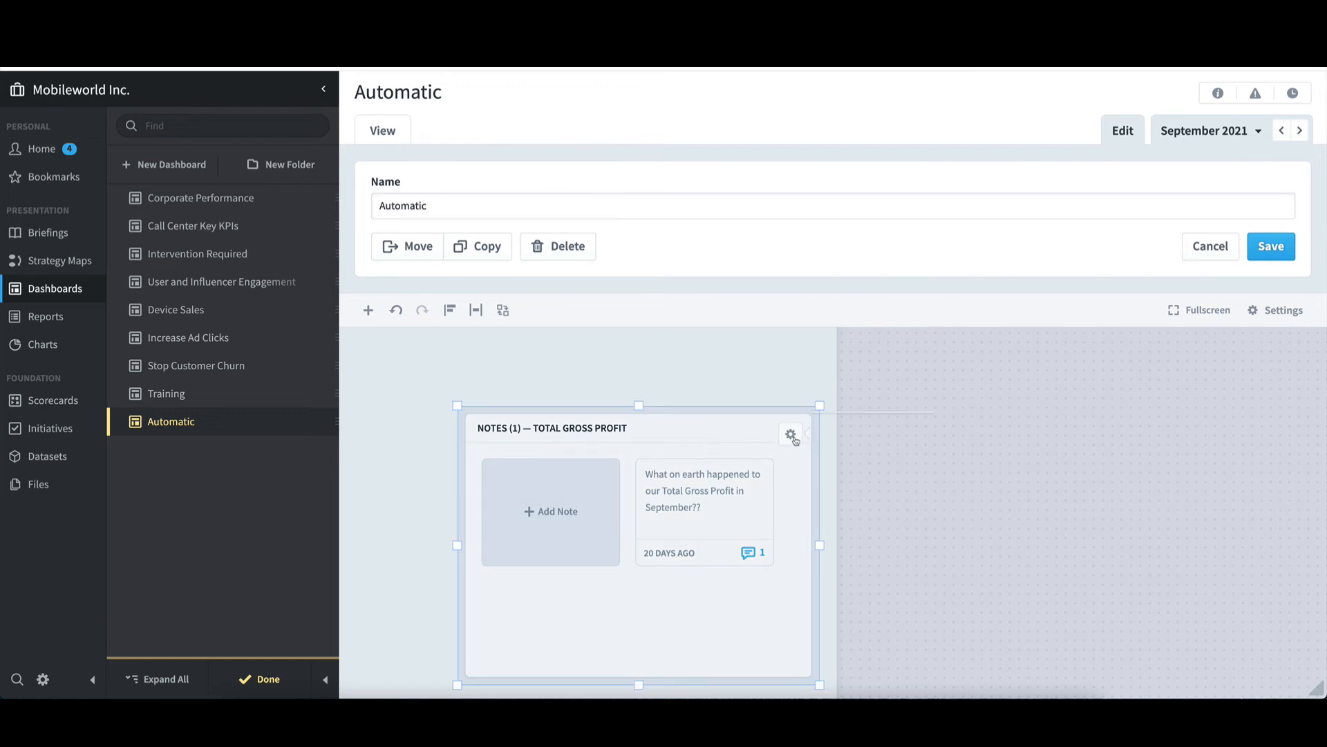
click(792, 438)
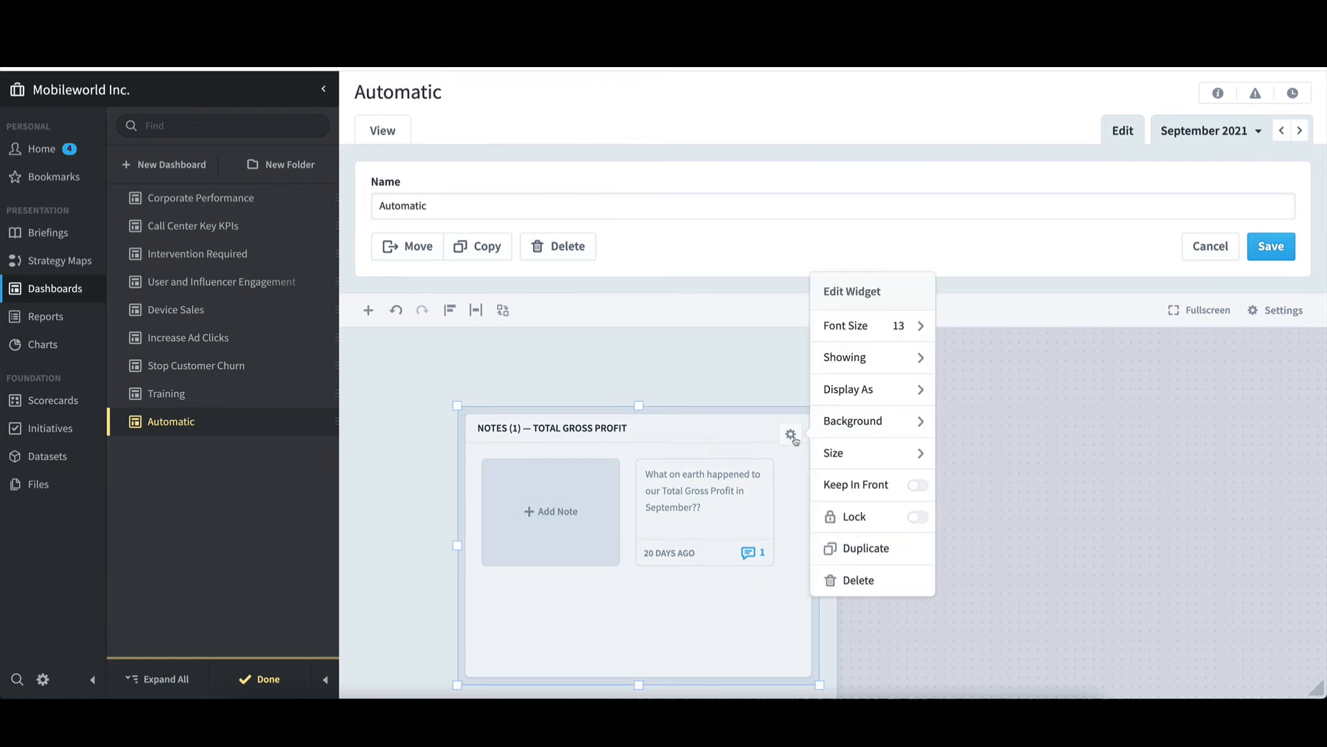
click(857, 391)
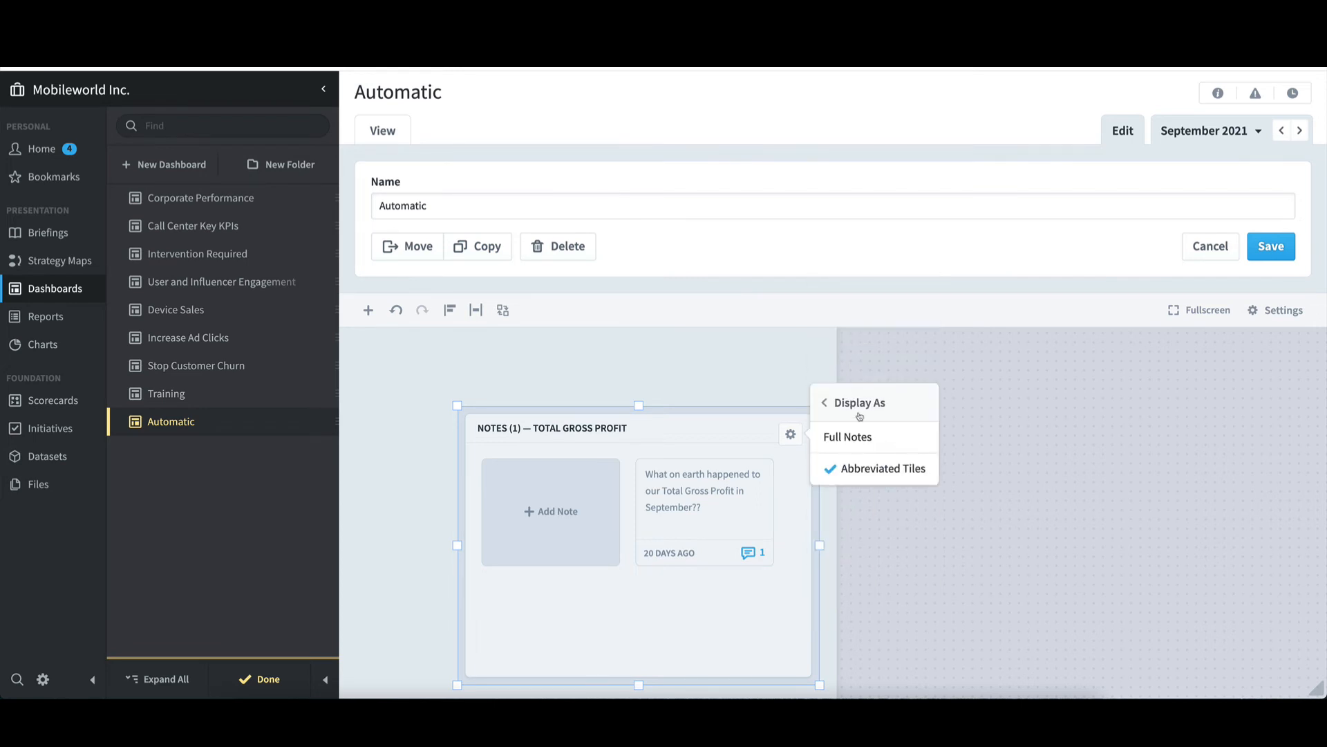
click(854, 439)
click(1033, 496)
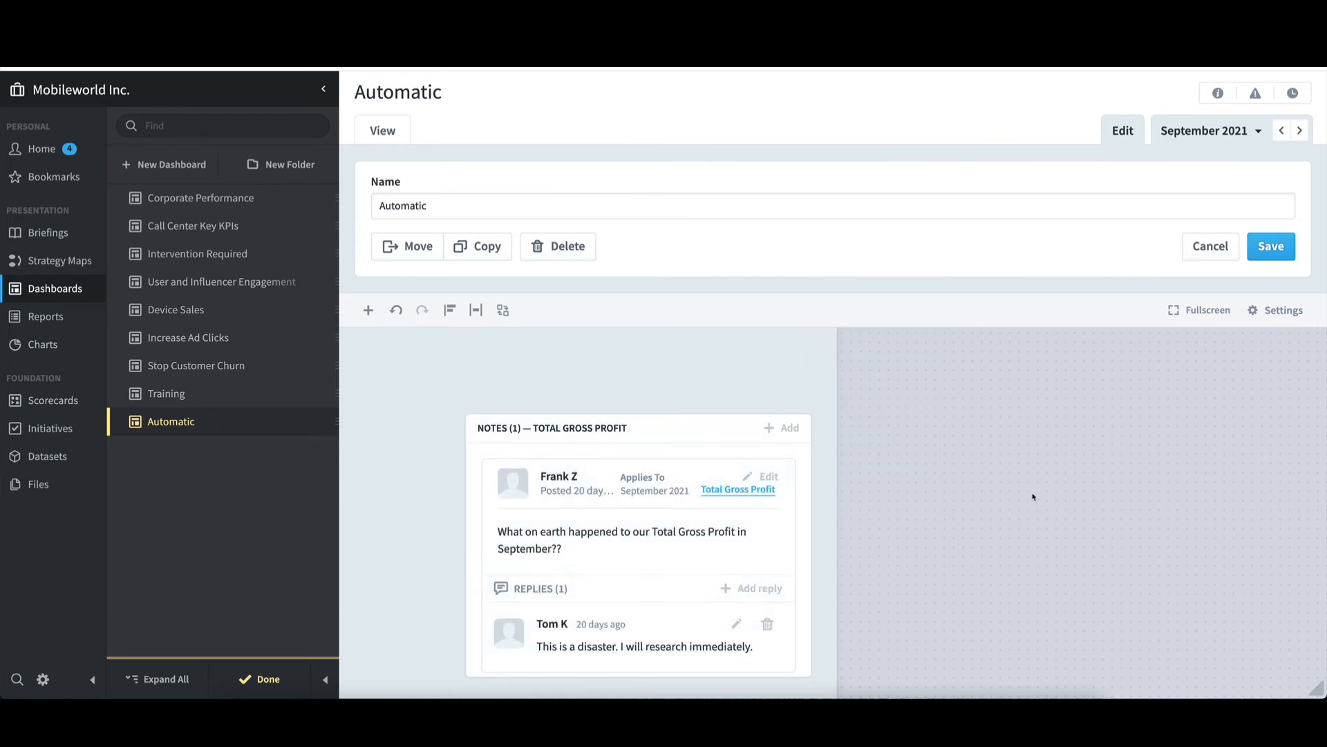
- Review the Showing options of the Total Gross Profit notes widget and delete the widget from the Automatic dashboard
click(800, 482)
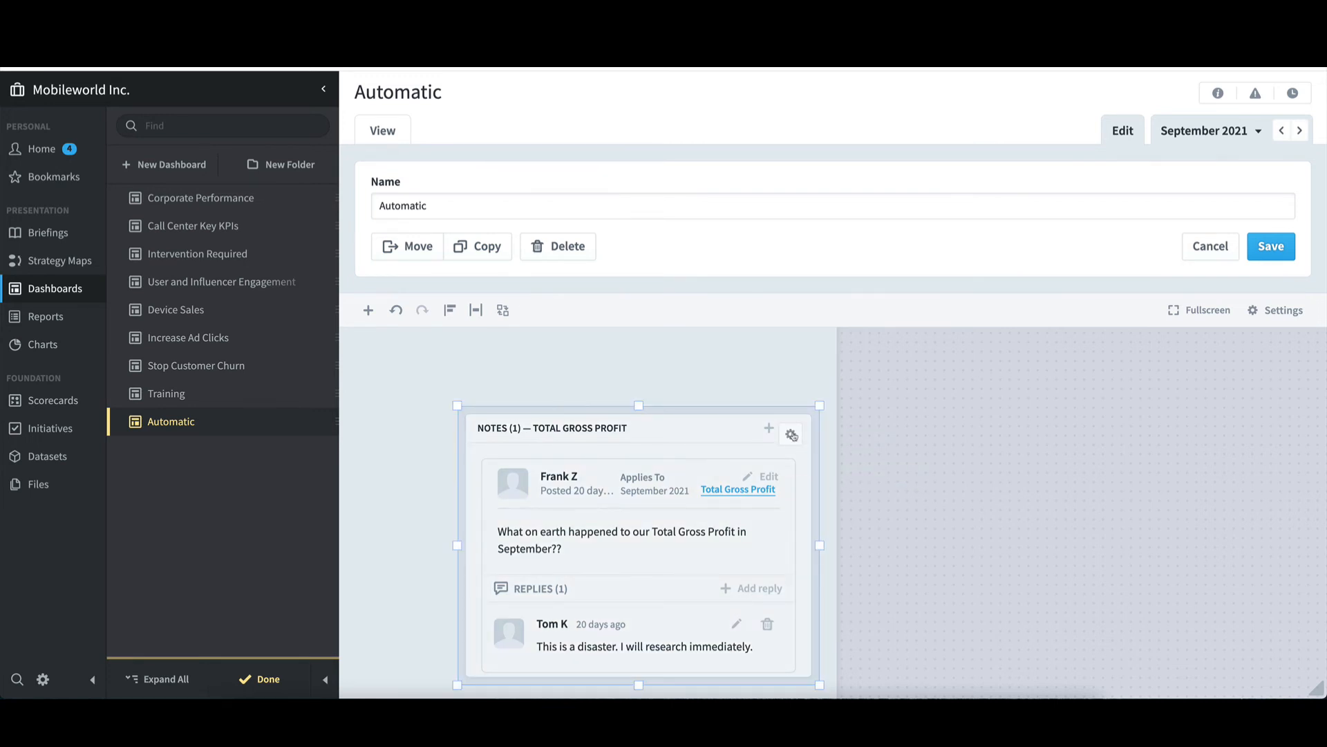
click(792, 435)
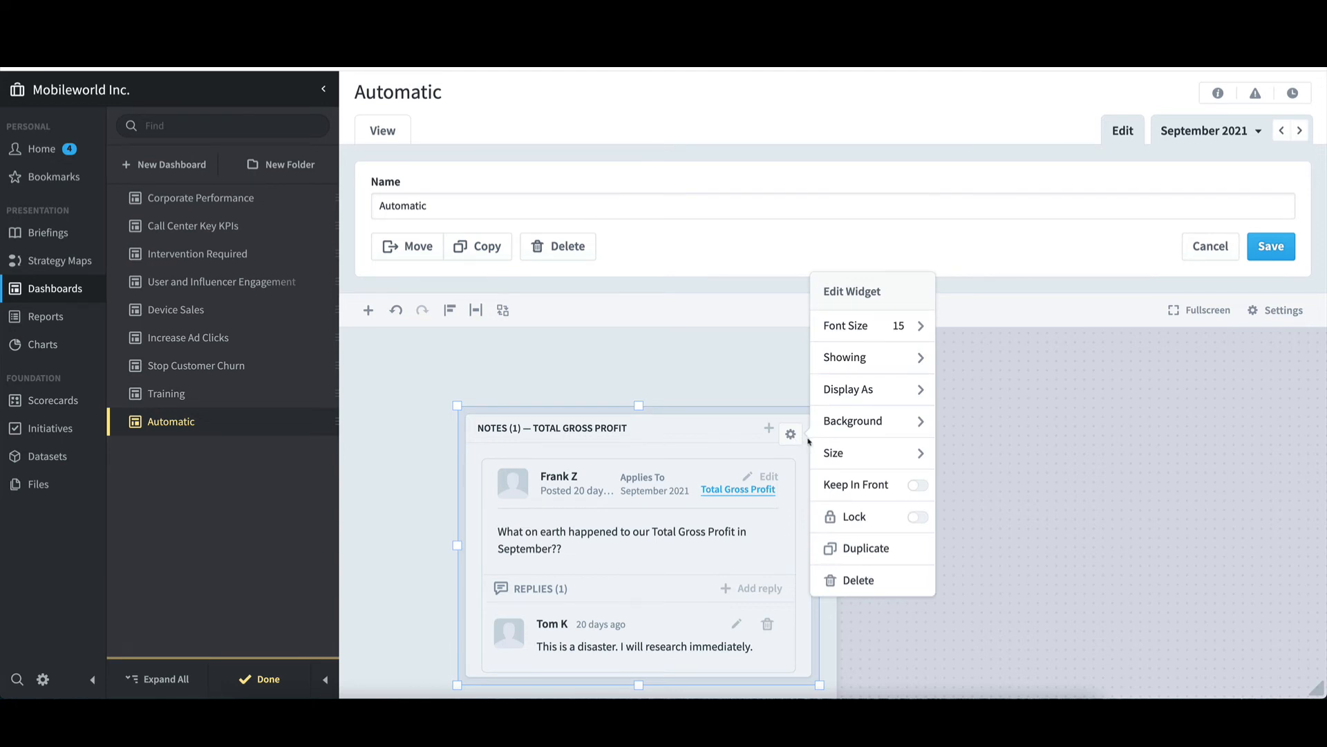
click(864, 358)
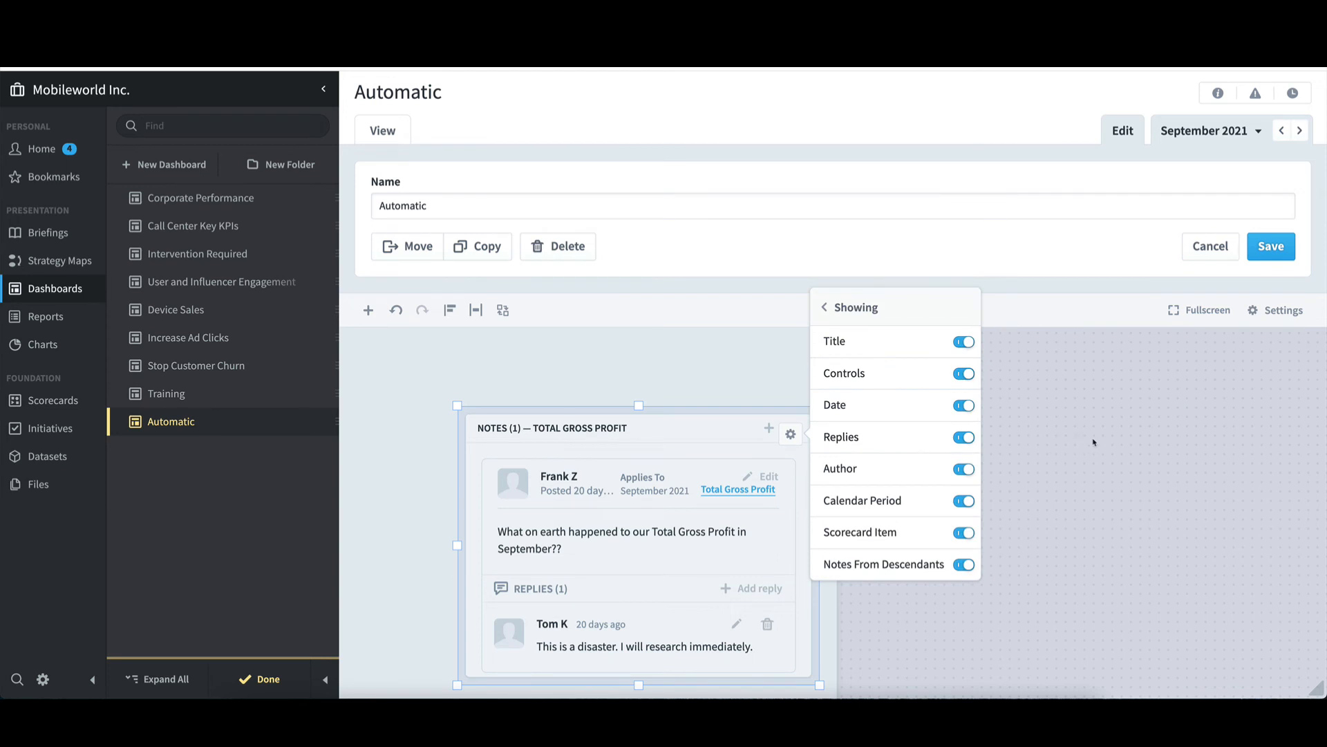
click(1123, 443)
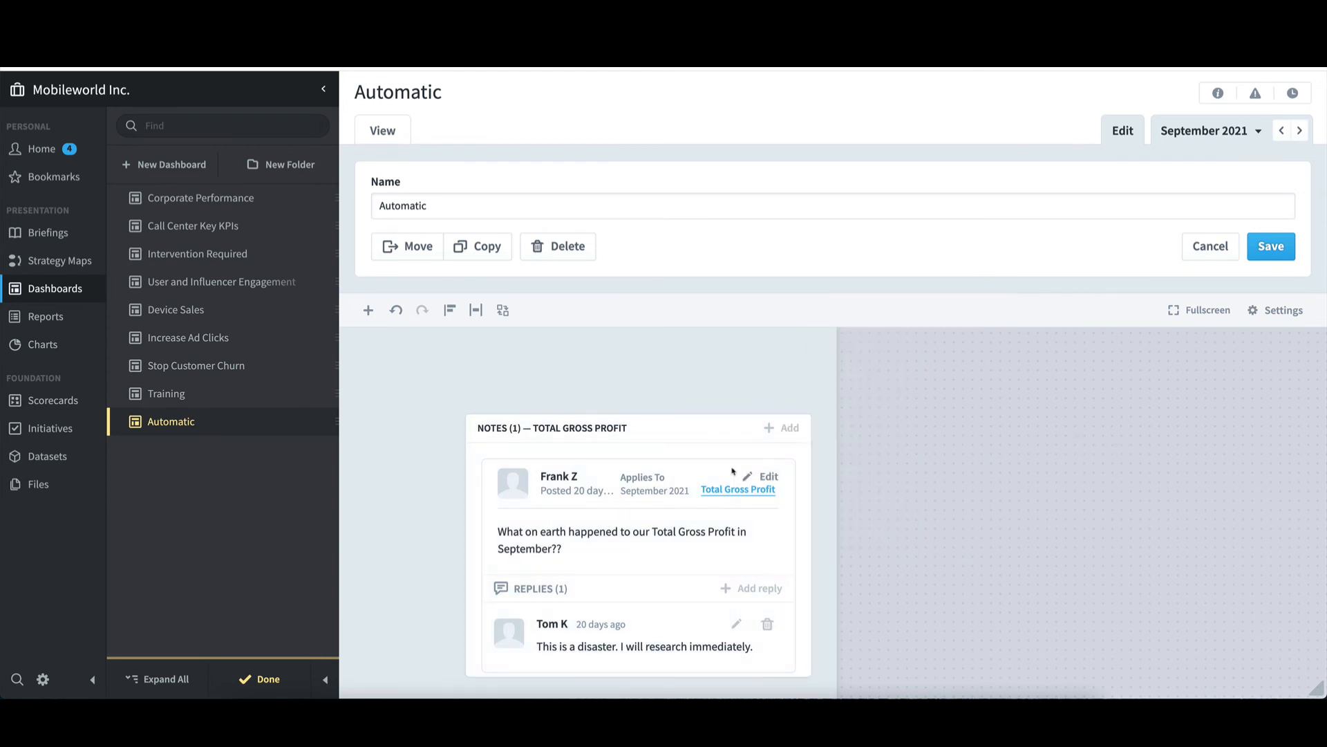
key(Delete)
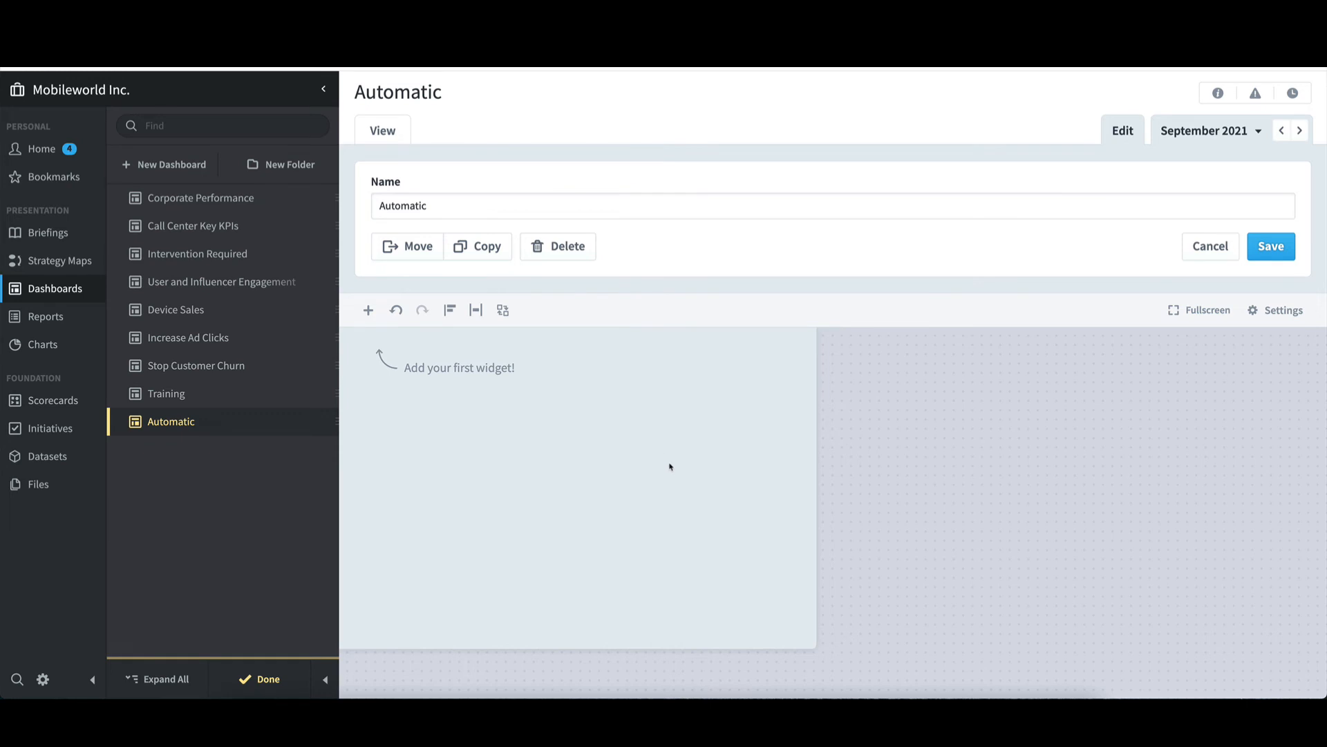
- Add a Gantt widget for the Increase Quantity of Ad Clicks initiative, save the Automatic dashboard and leave edit mode
click(368, 310)
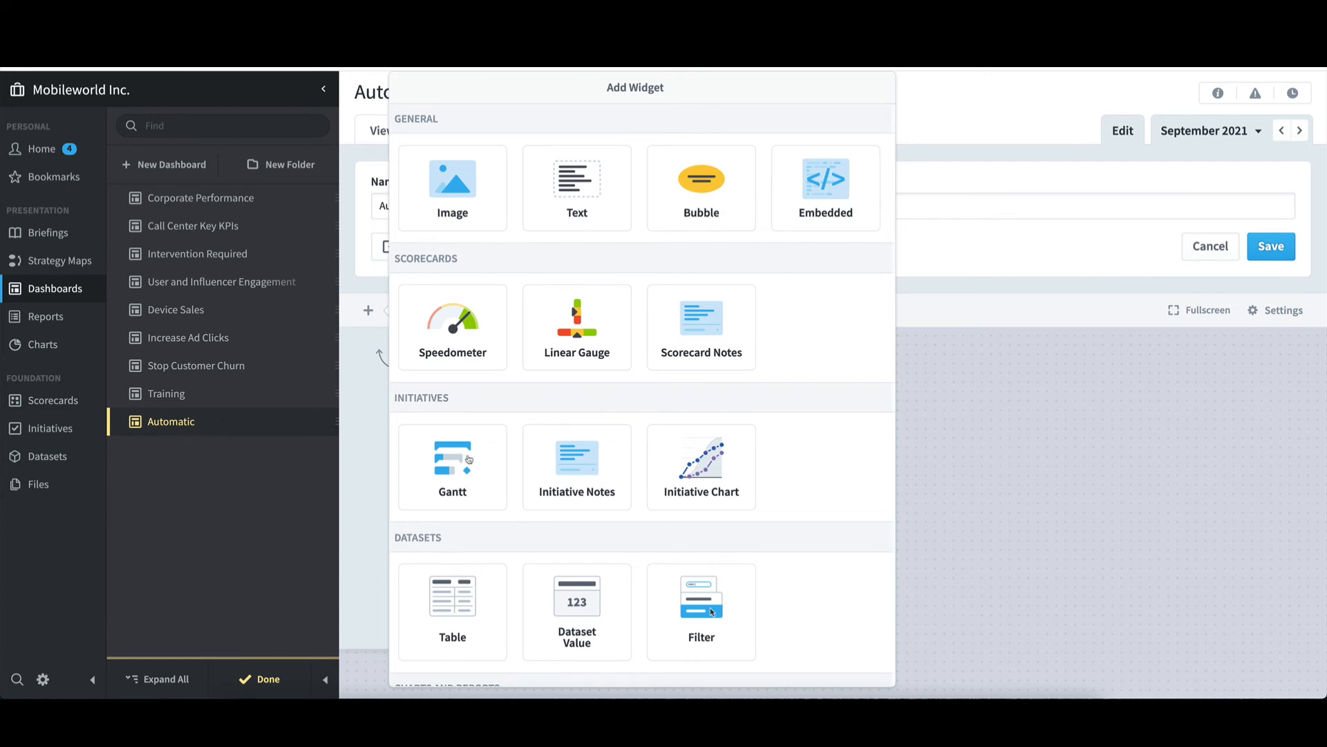
click(468, 460)
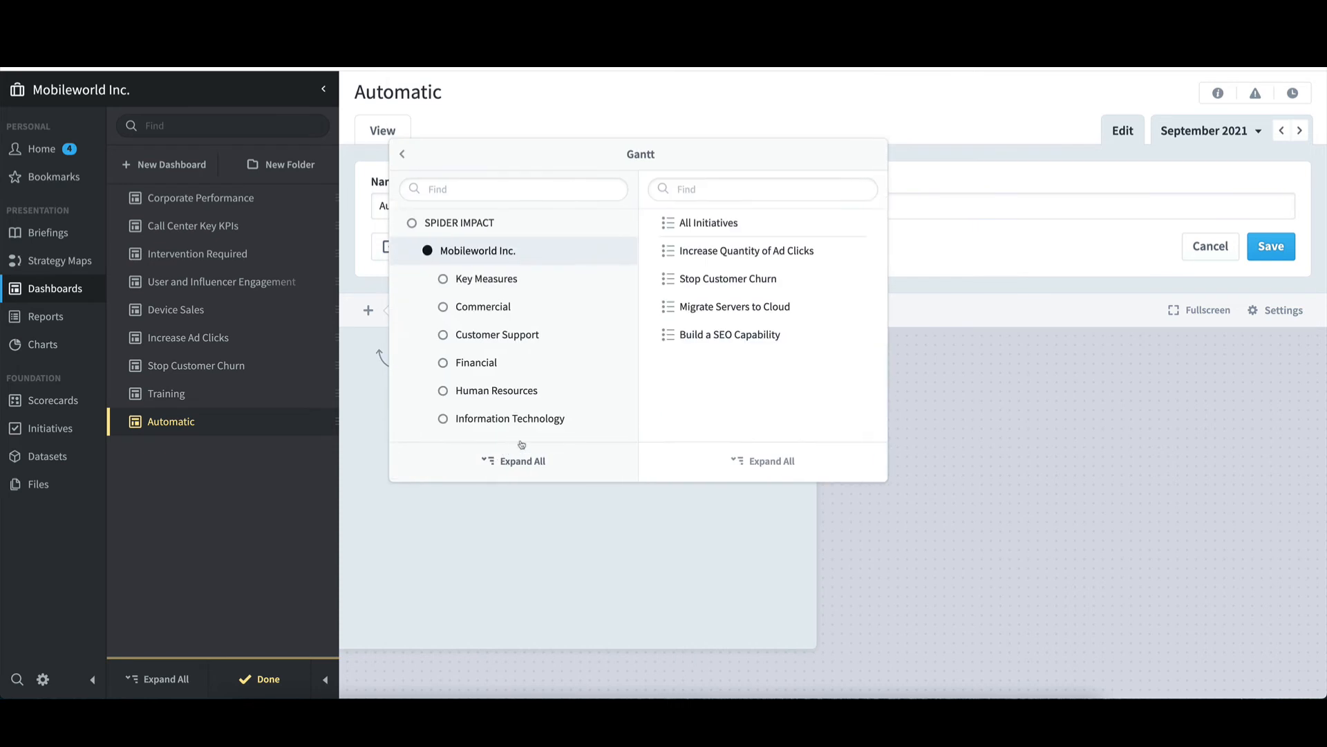
click(739, 253)
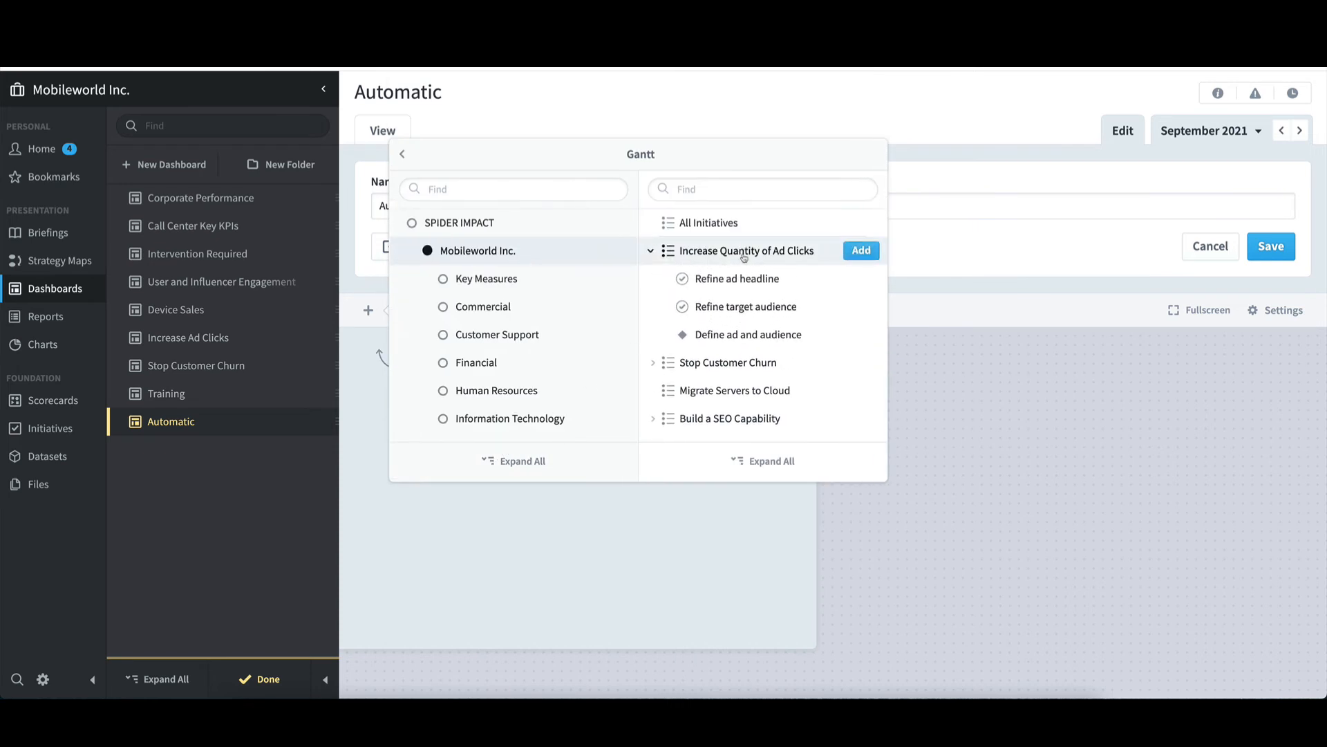
click(852, 253)
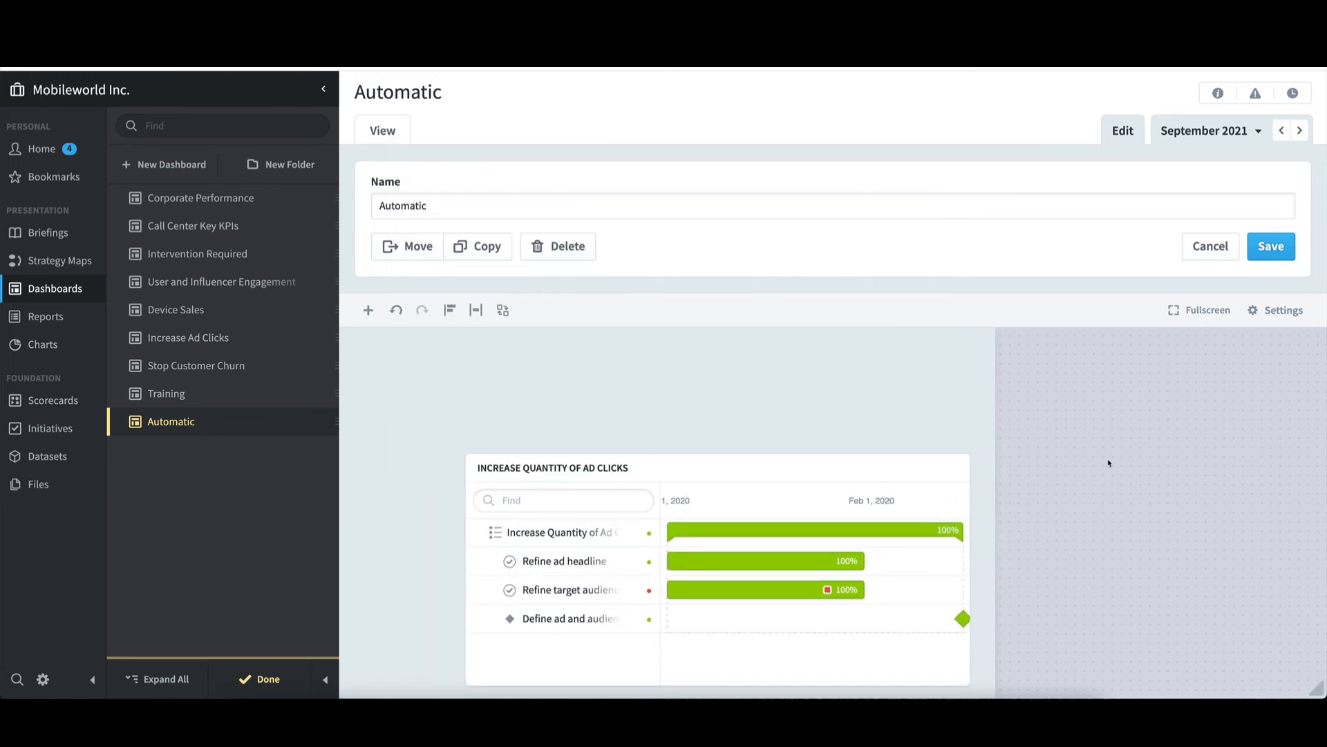
click(1271, 246)
click(268, 678)
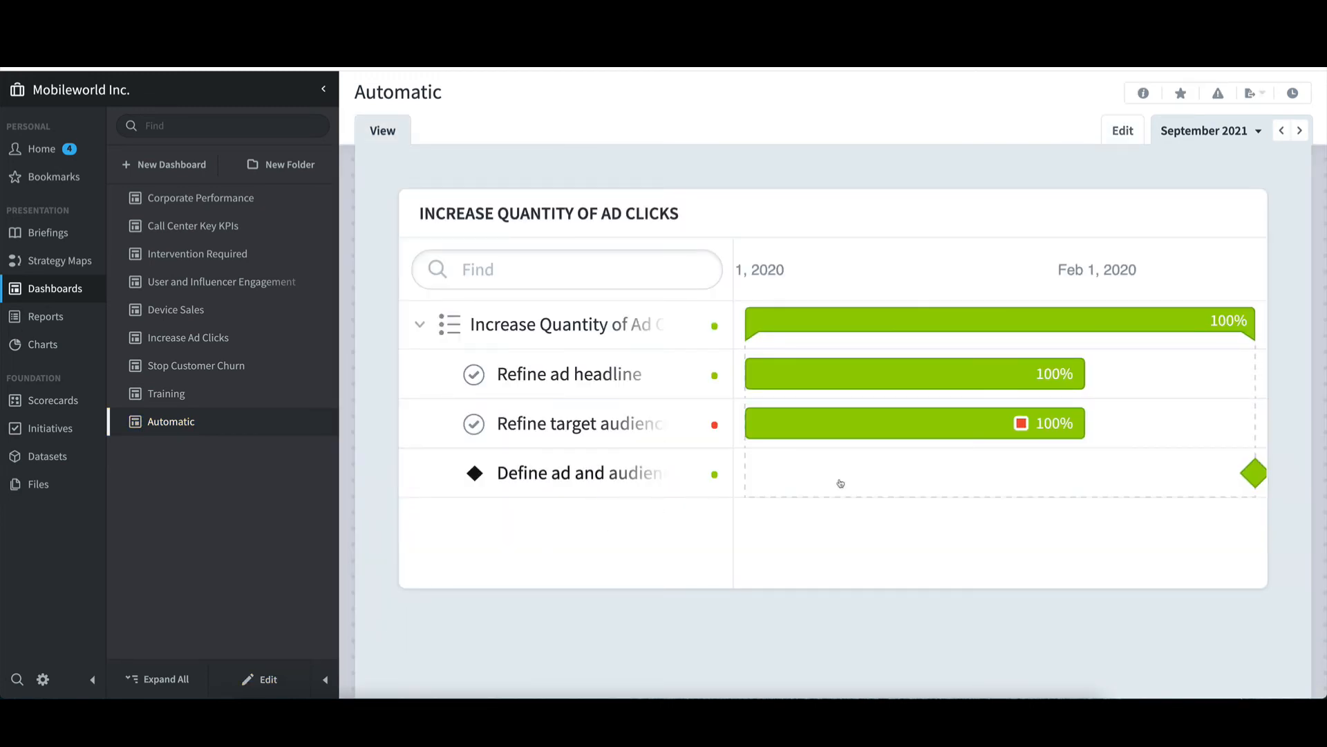
- Look at the details of the Refine target audience task in the Gantt chart and close them
click(854, 435)
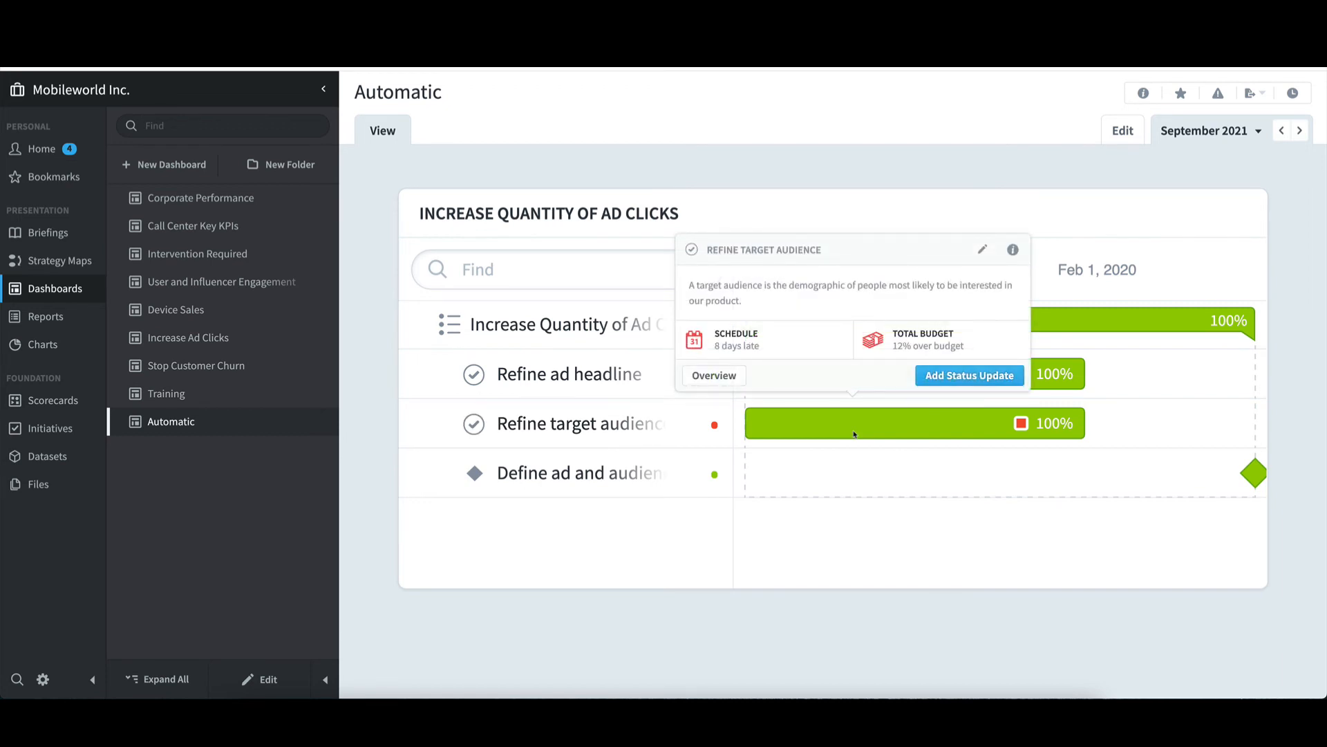
click(854, 434)
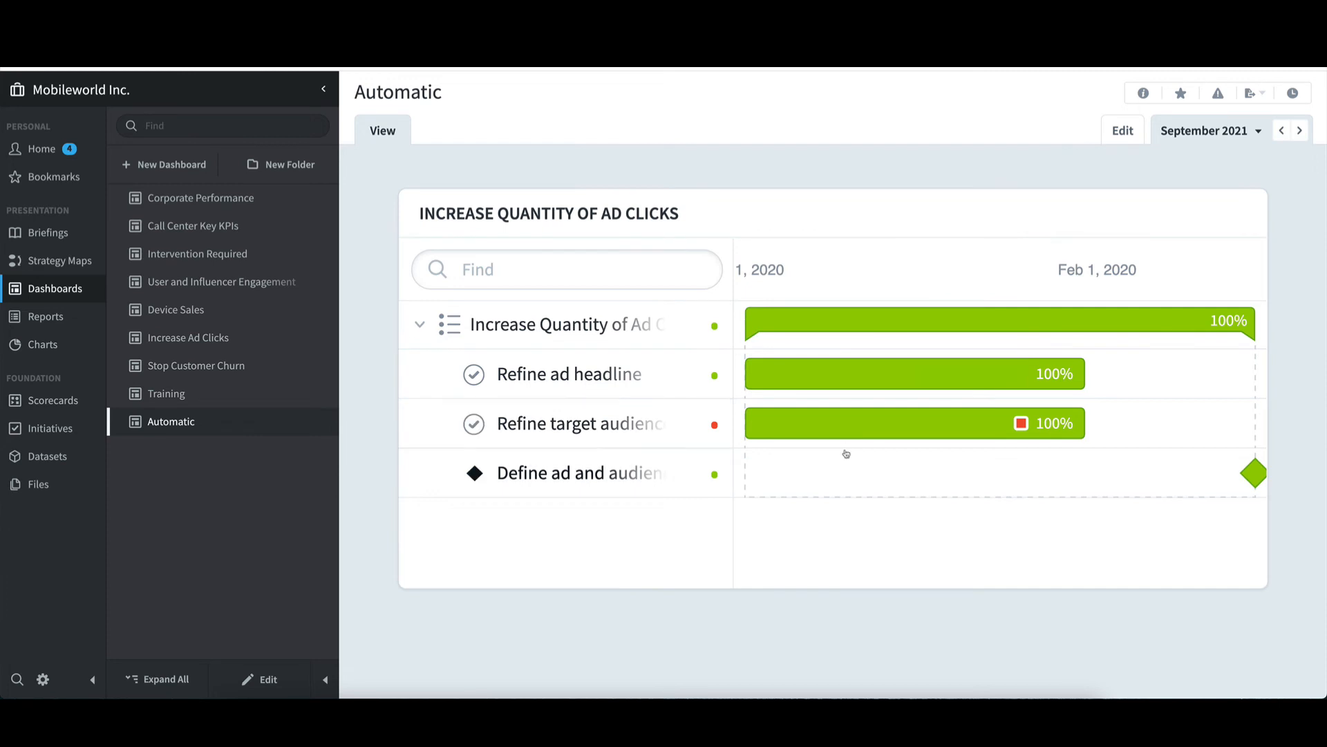
- Delete the Gantt widget from the Automatic dashboard and save the dashboard
click(267, 685)
click(598, 439)
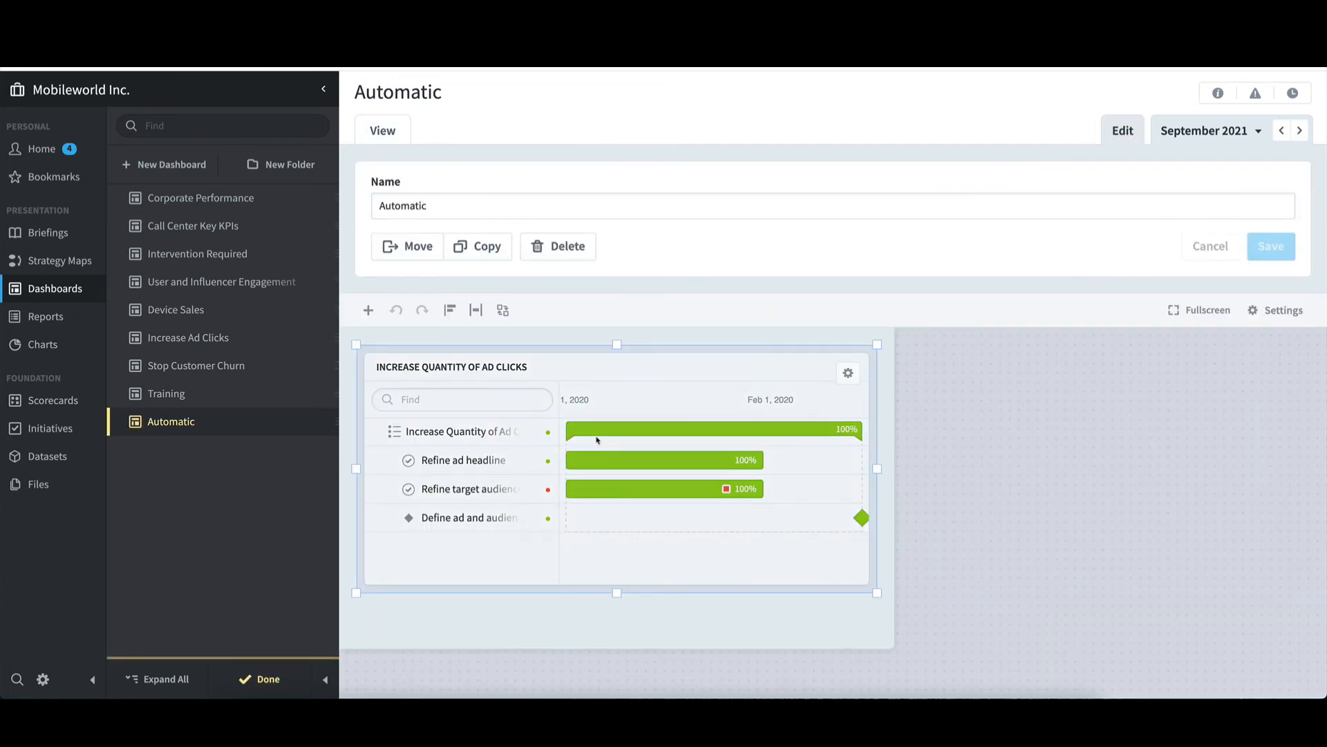
key(Delete)
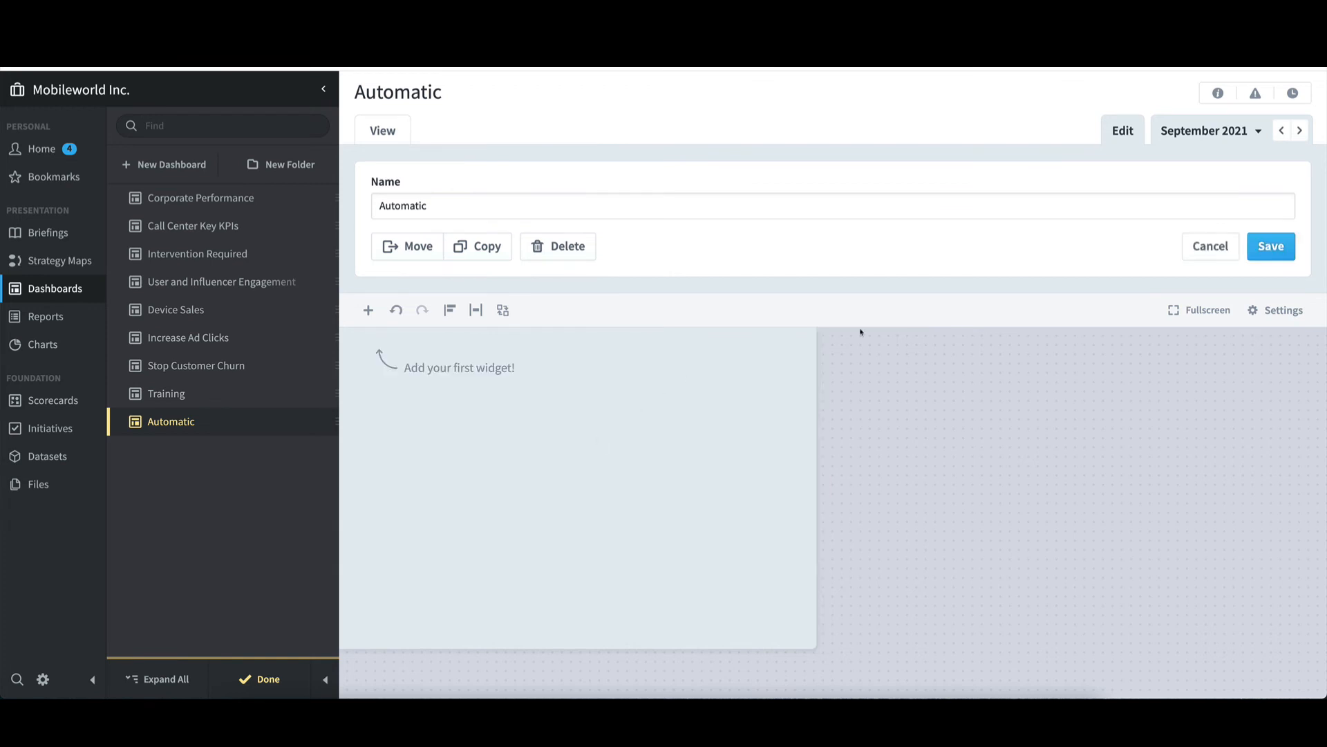
click(1269, 251)
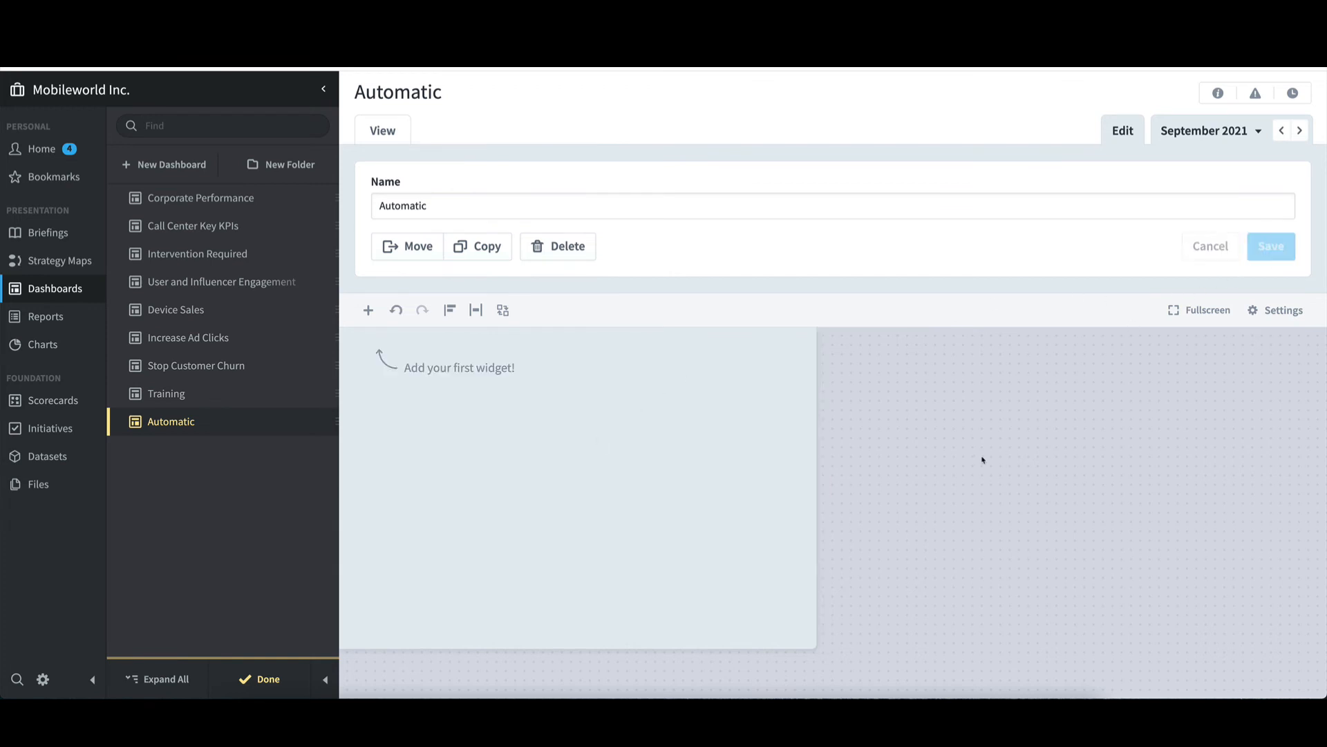
- Look through the dataset widget types and open the Device Sales dashboard in view mode
click(369, 311)
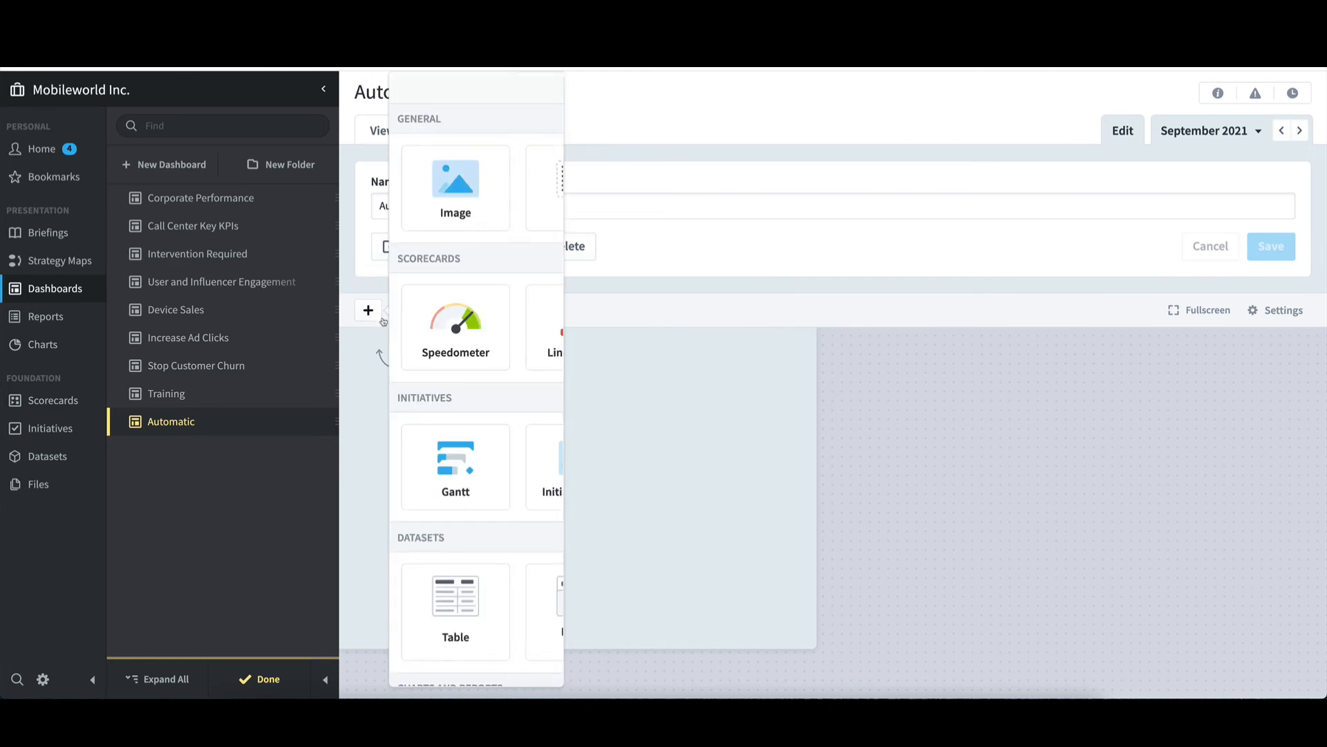
scroll(534, 453, down, 2)
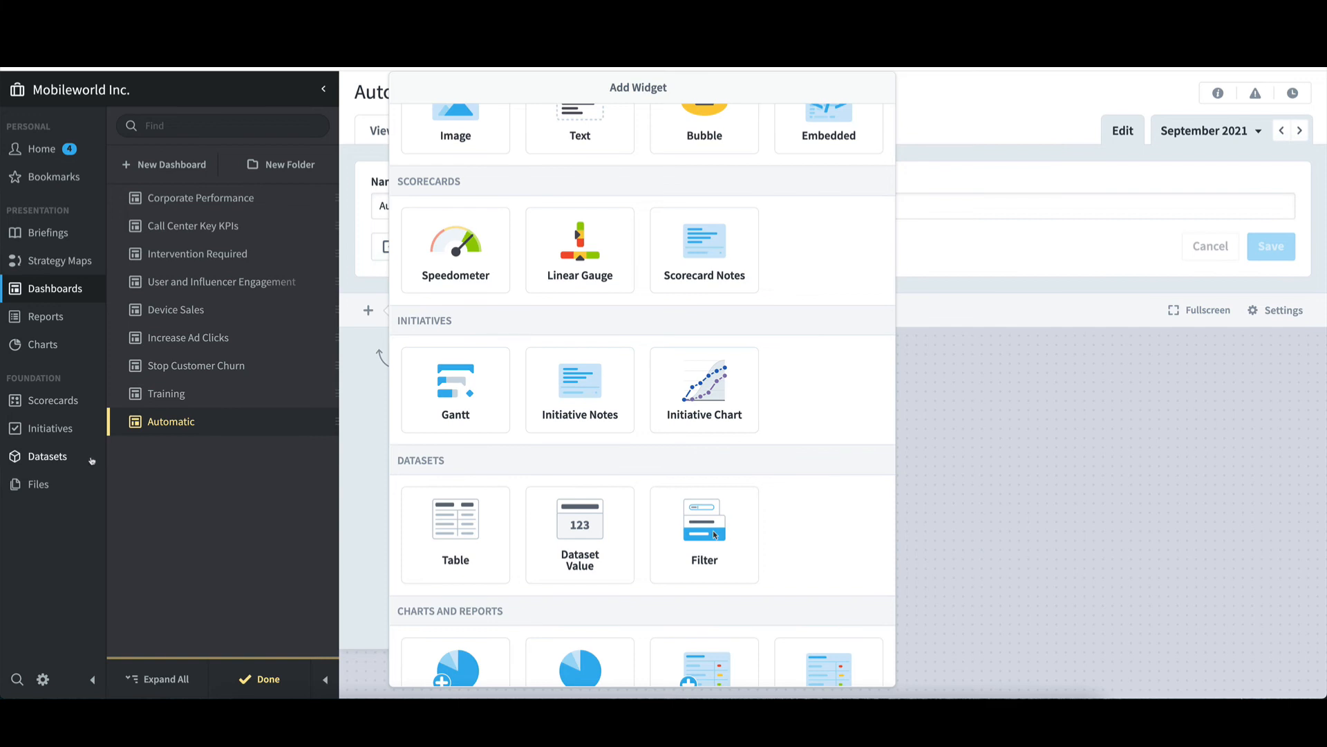
click(174, 311)
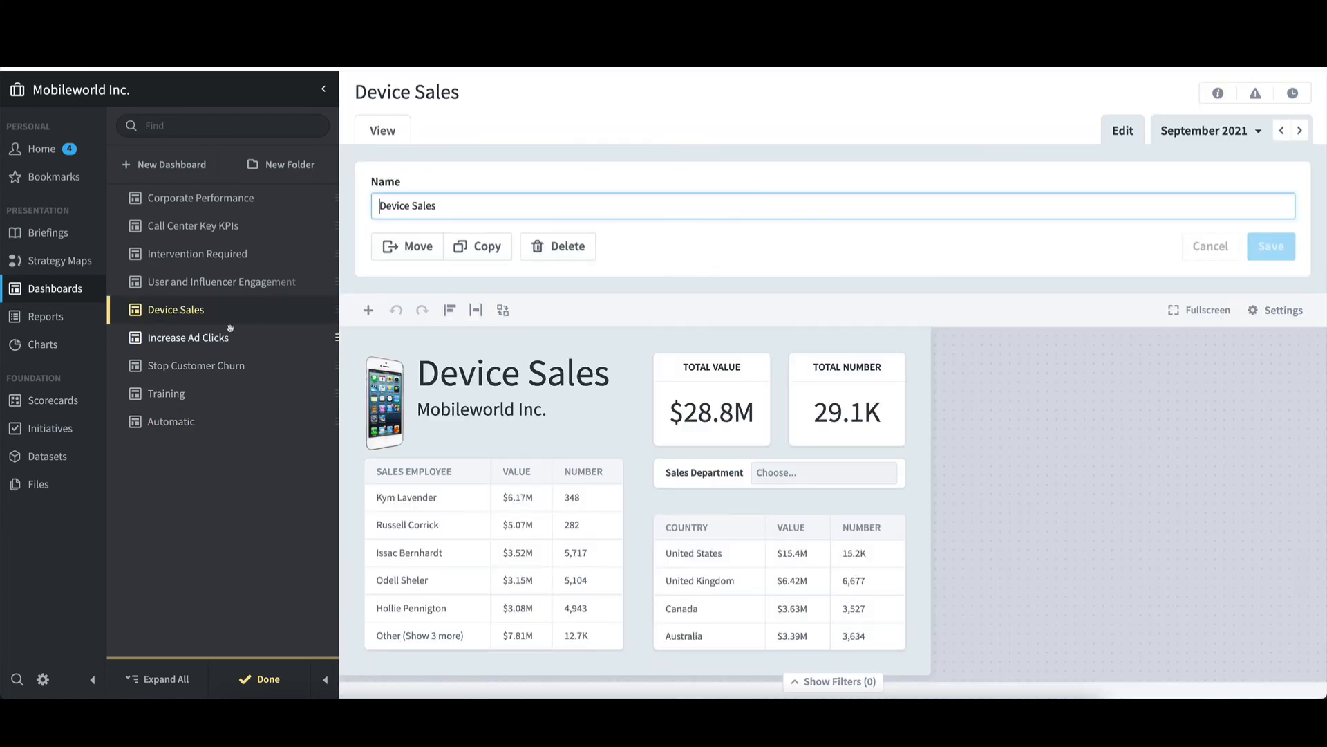
click(267, 679)
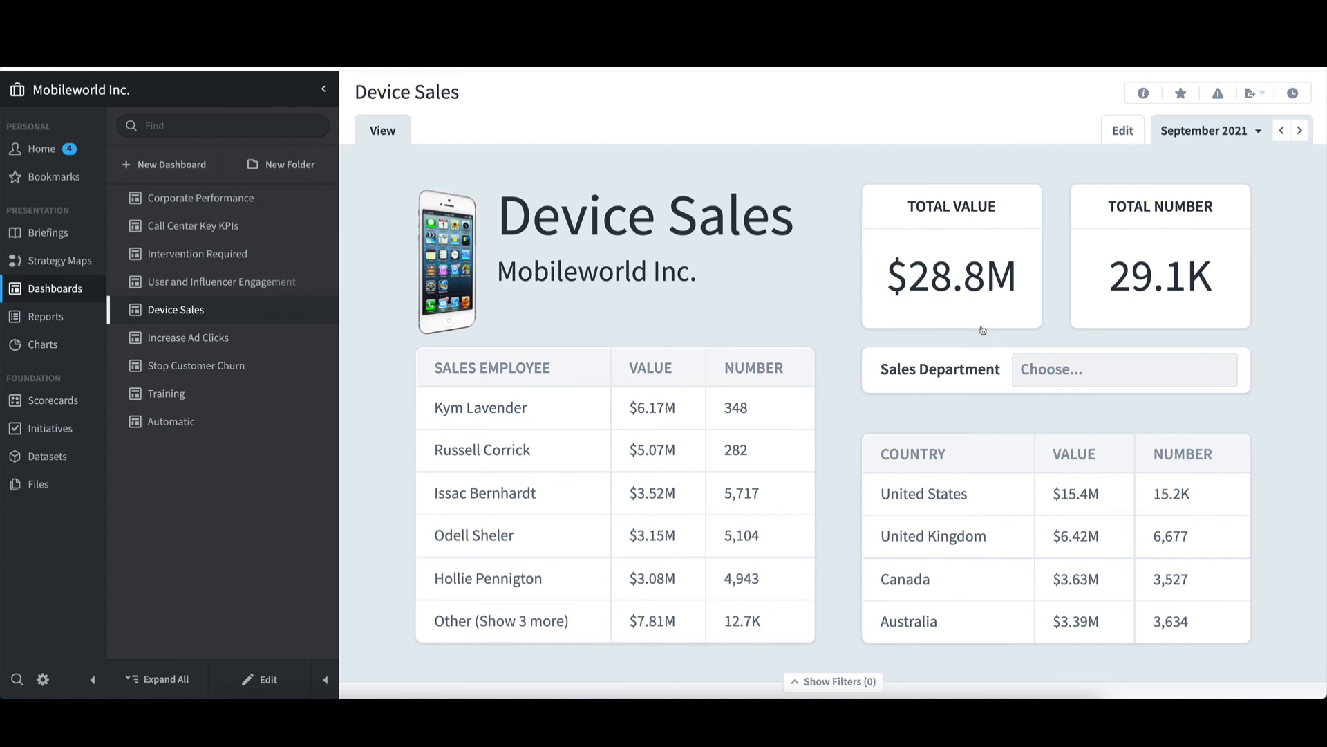
- Filter the Device Sales dashboard by the Corporate sales department and clear the filter again
click(1090, 371)
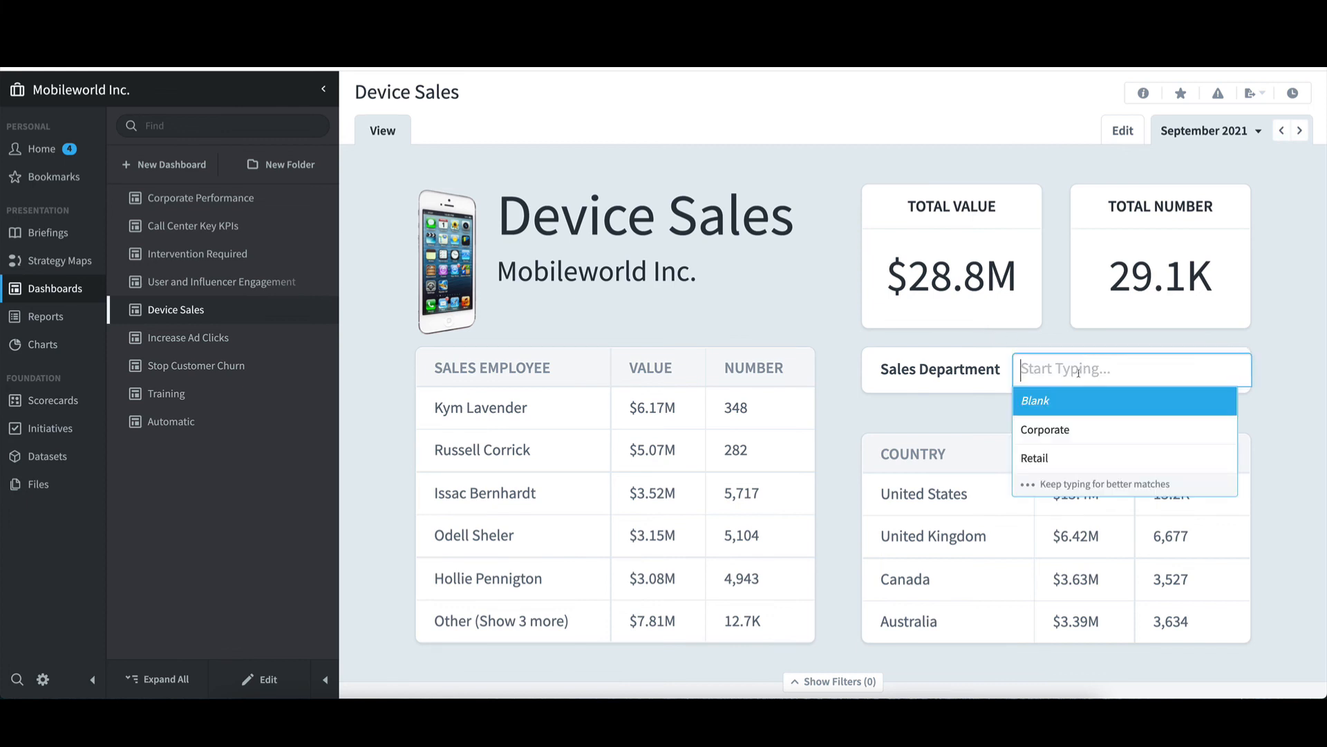
click(1072, 430)
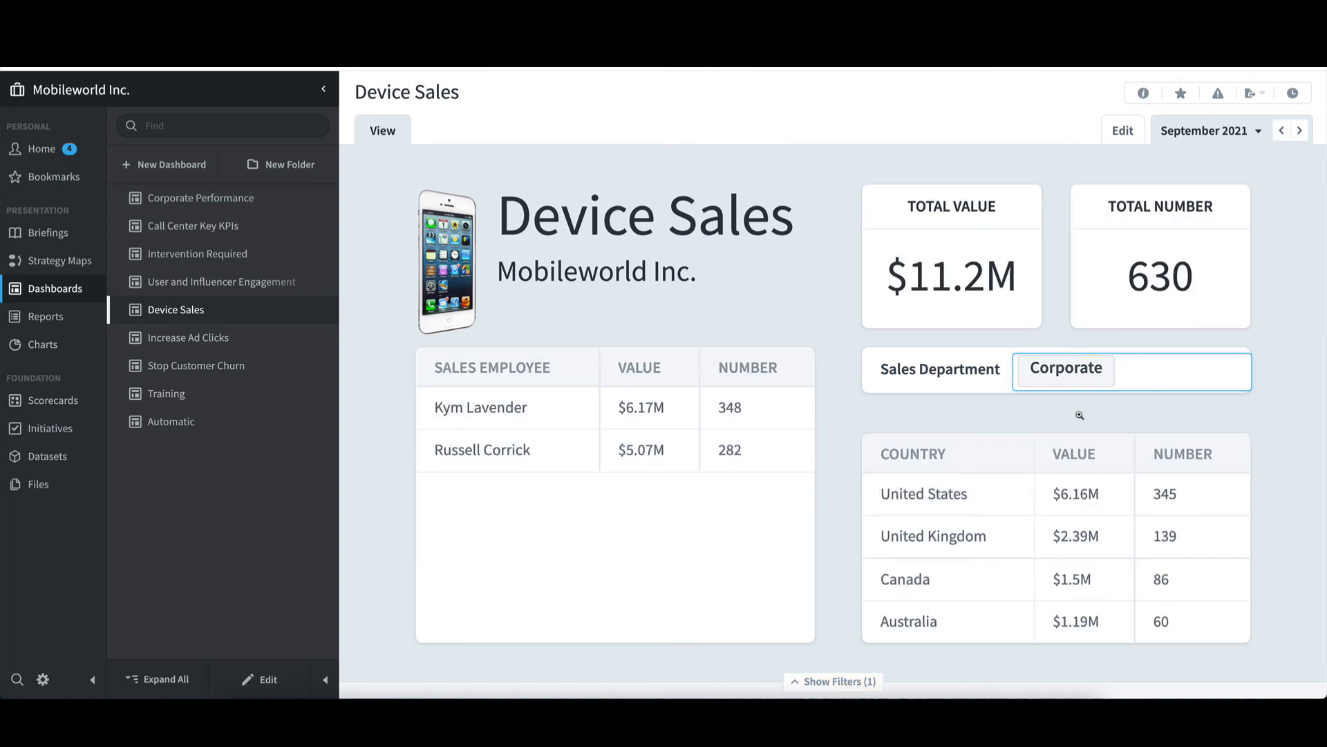
mouse_move(1113, 367)
click(1113, 362)
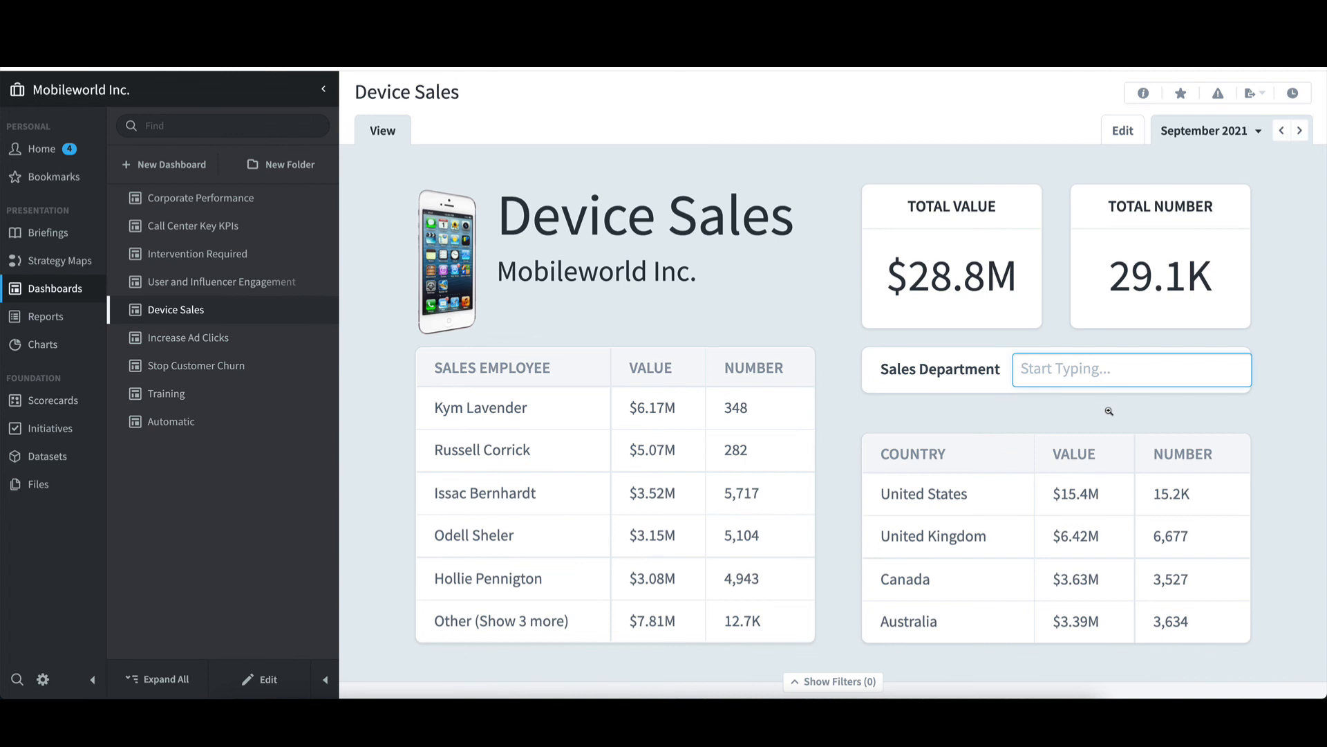
- Create a new dashboard named Blank with the Blank starting layout
click(170, 164)
text(Bl)
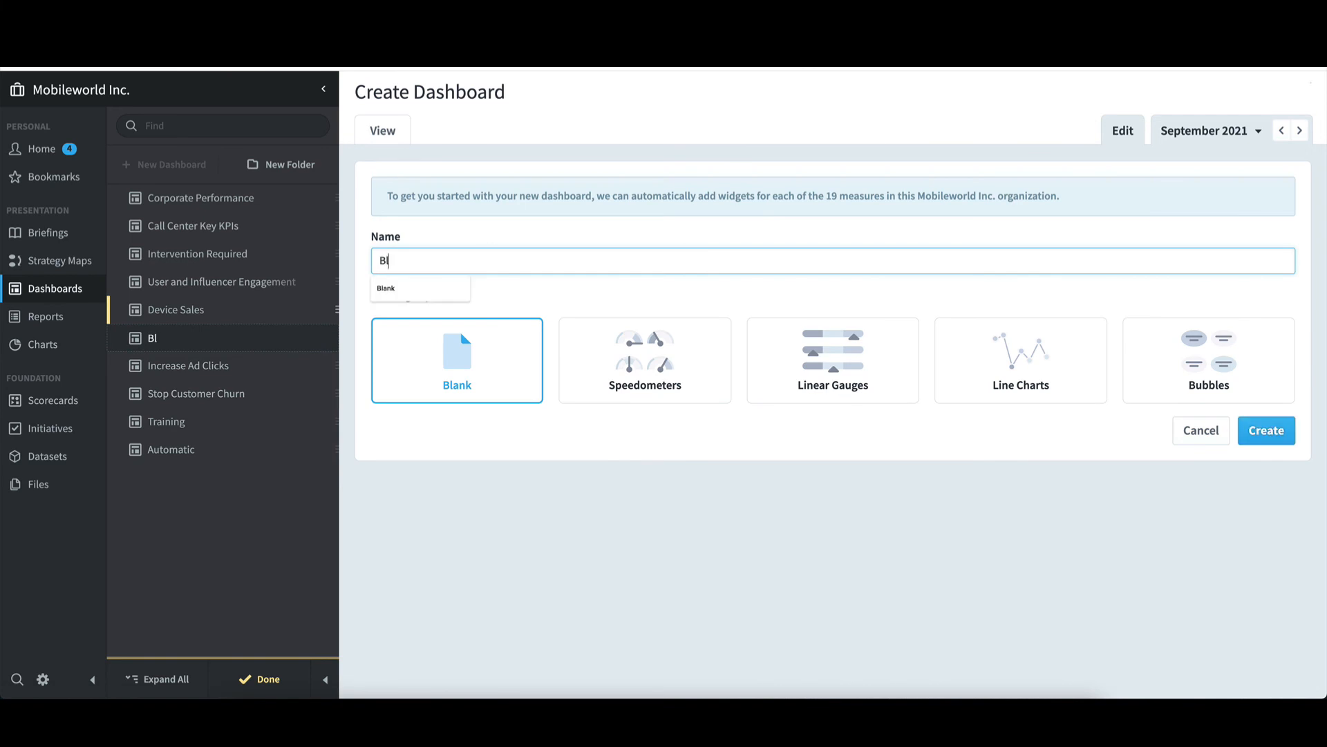
text(ank)
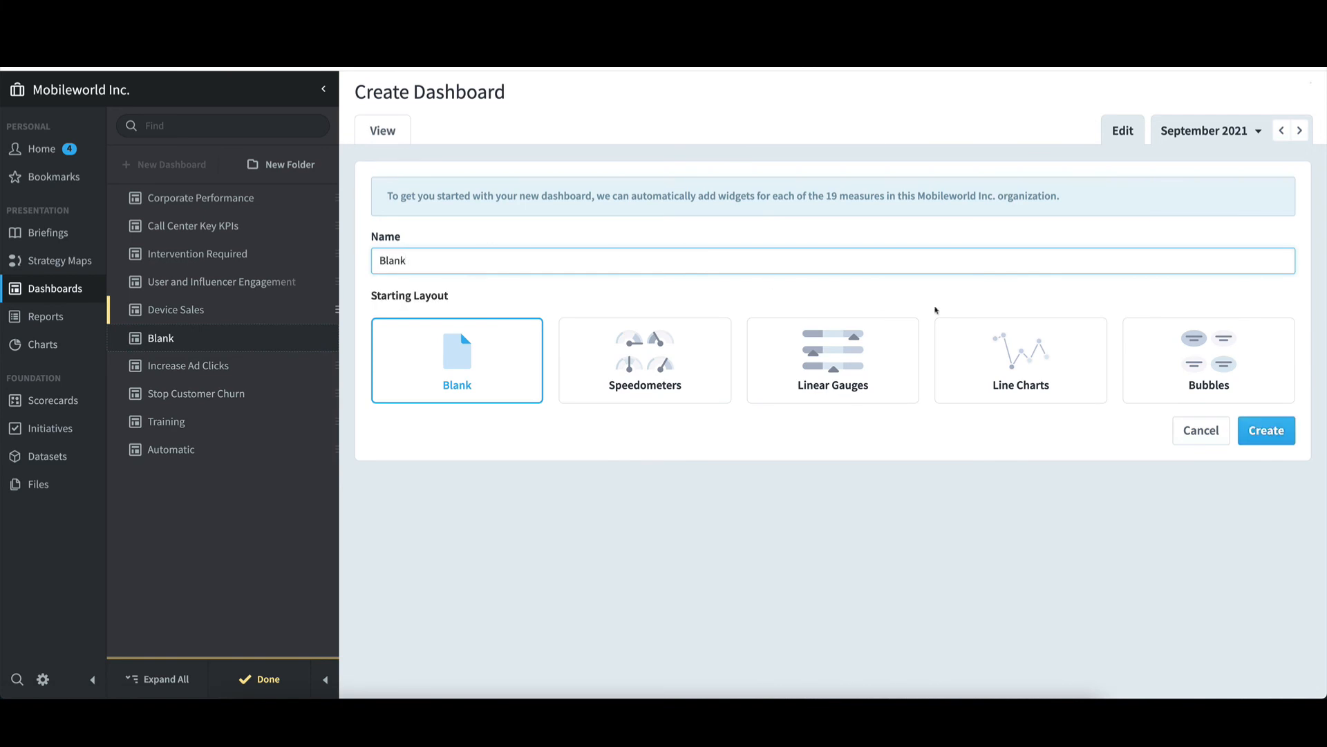
click(1266, 431)
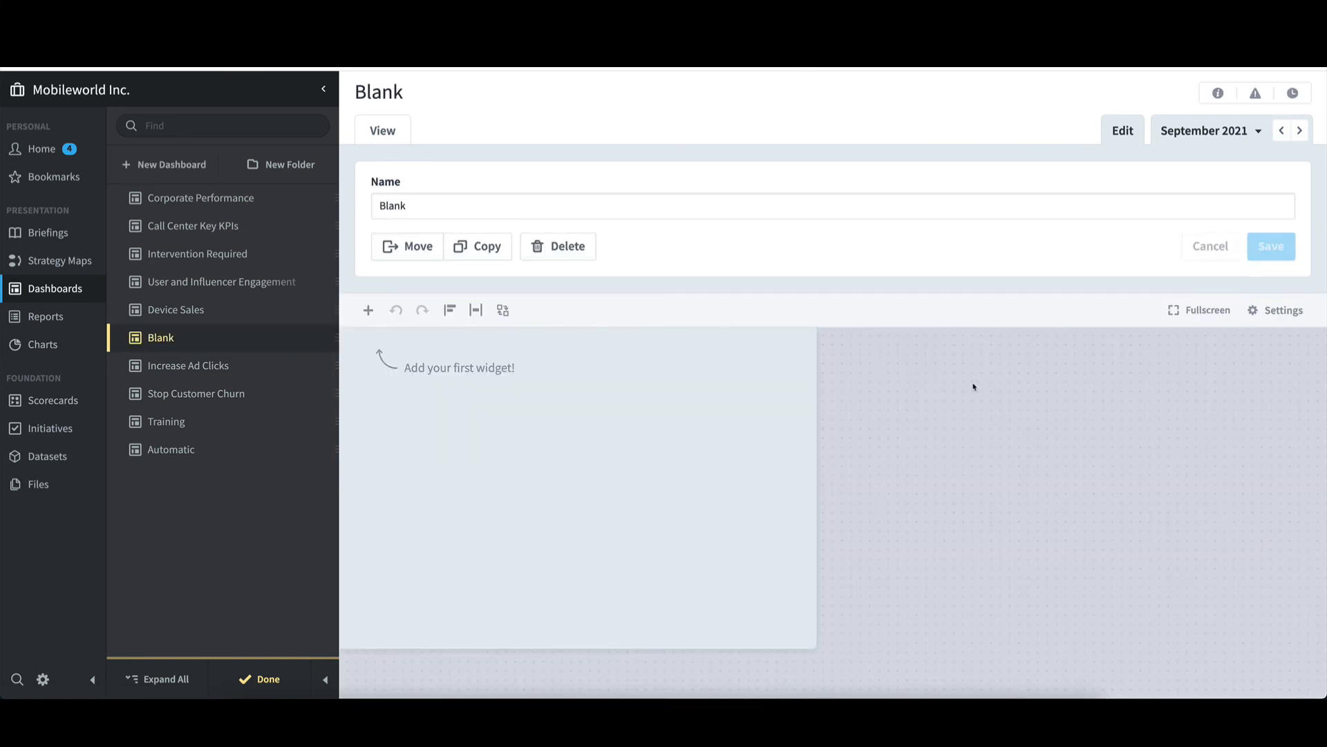
- Add the existing Pyramid chart from the Charts folder of Mobileworld Inc. to the Blank dashboard
click(368, 310)
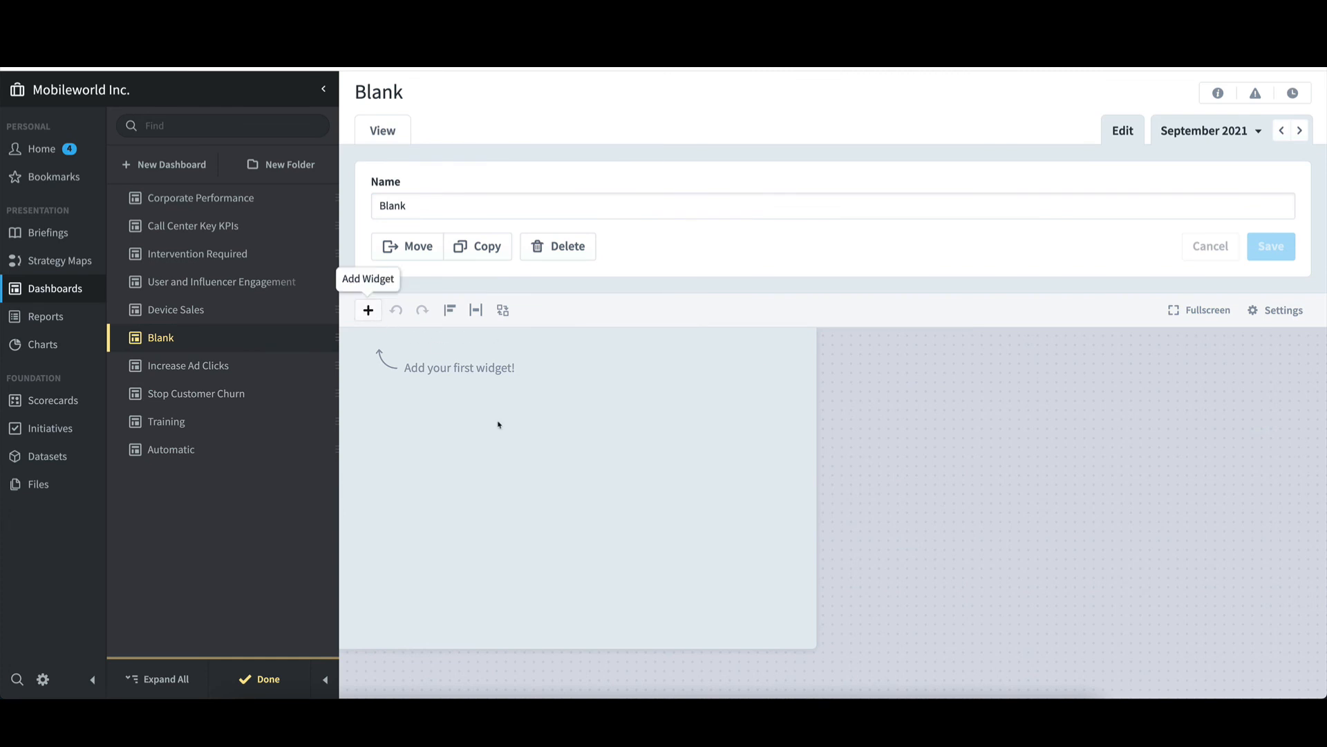
scroll(544, 470, down, 2)
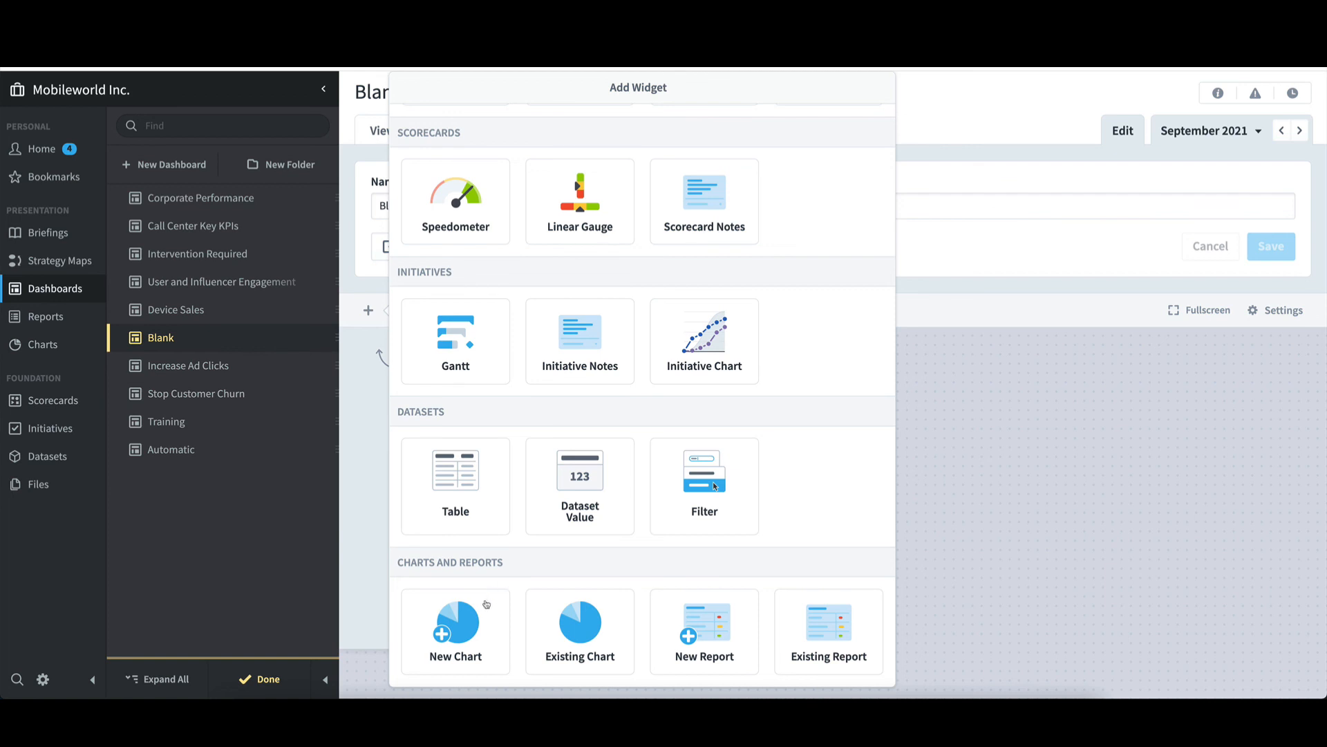
click(587, 607)
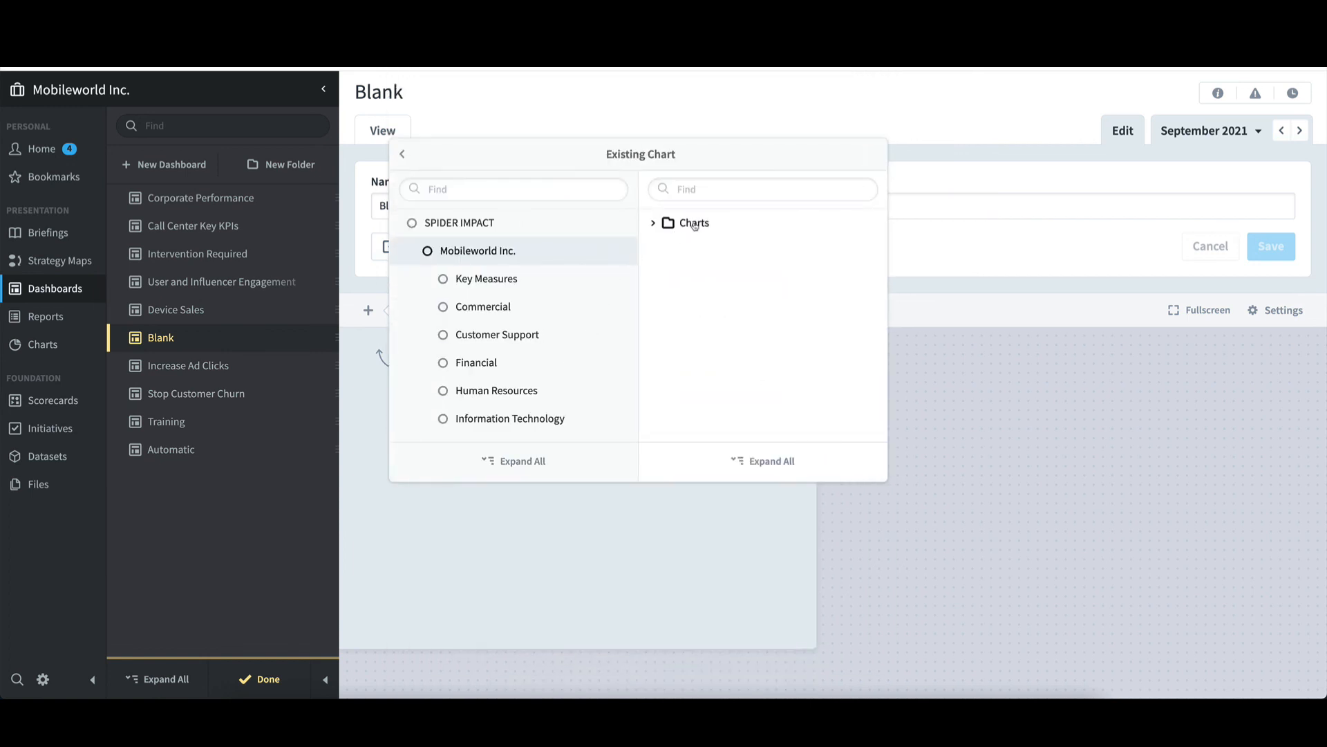
click(694, 223)
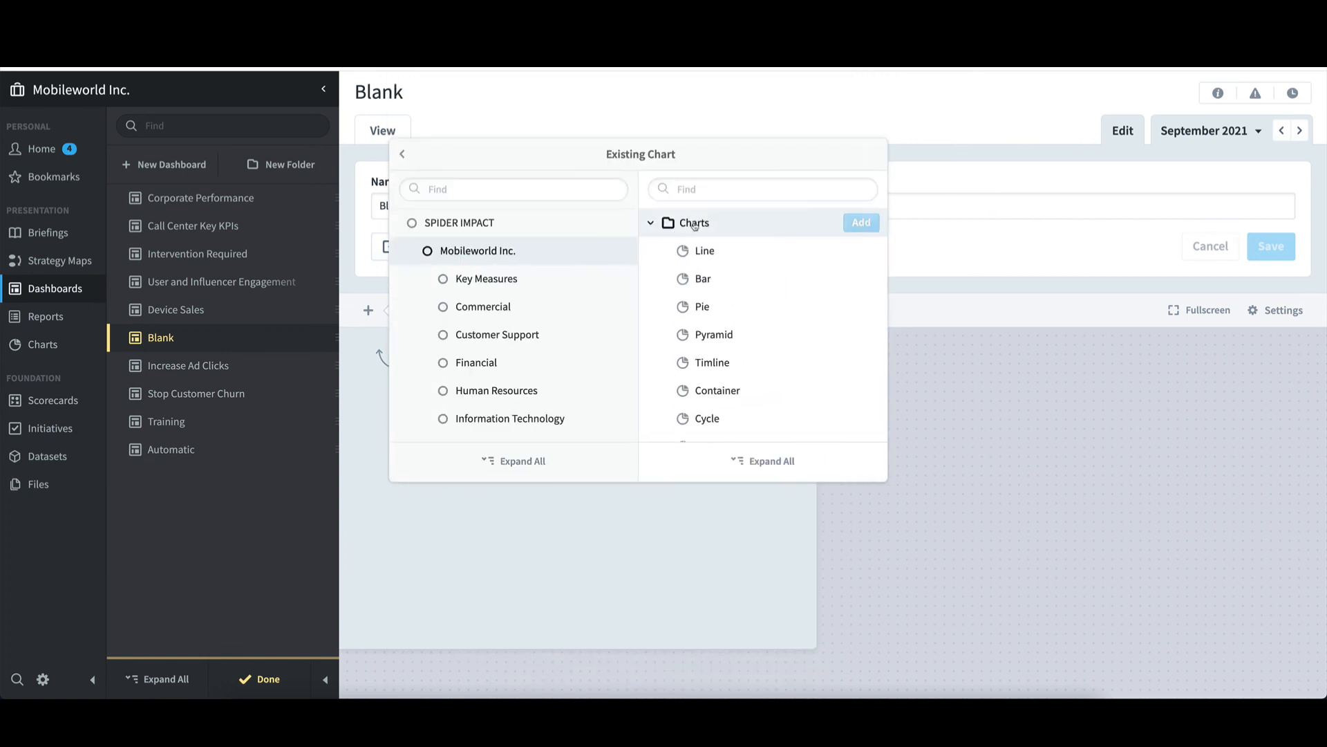
click(712, 336)
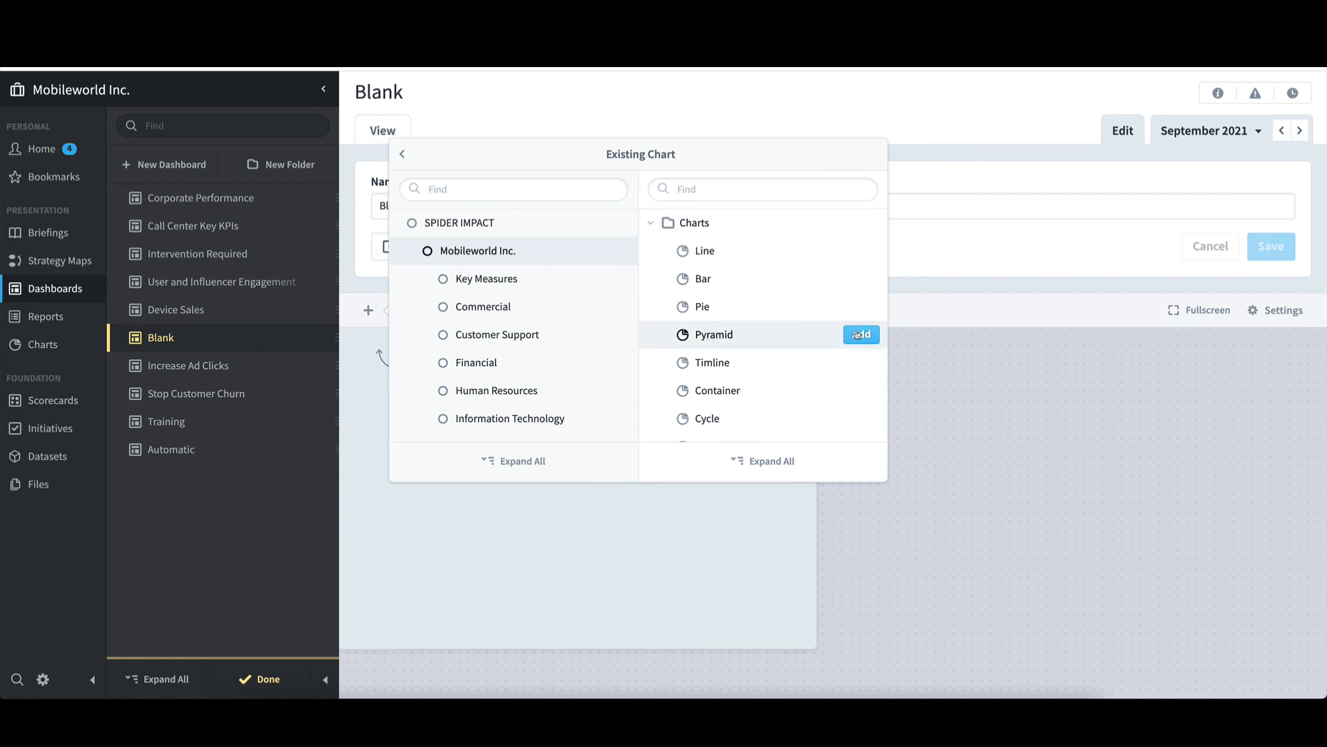
click(857, 335)
click(934, 509)
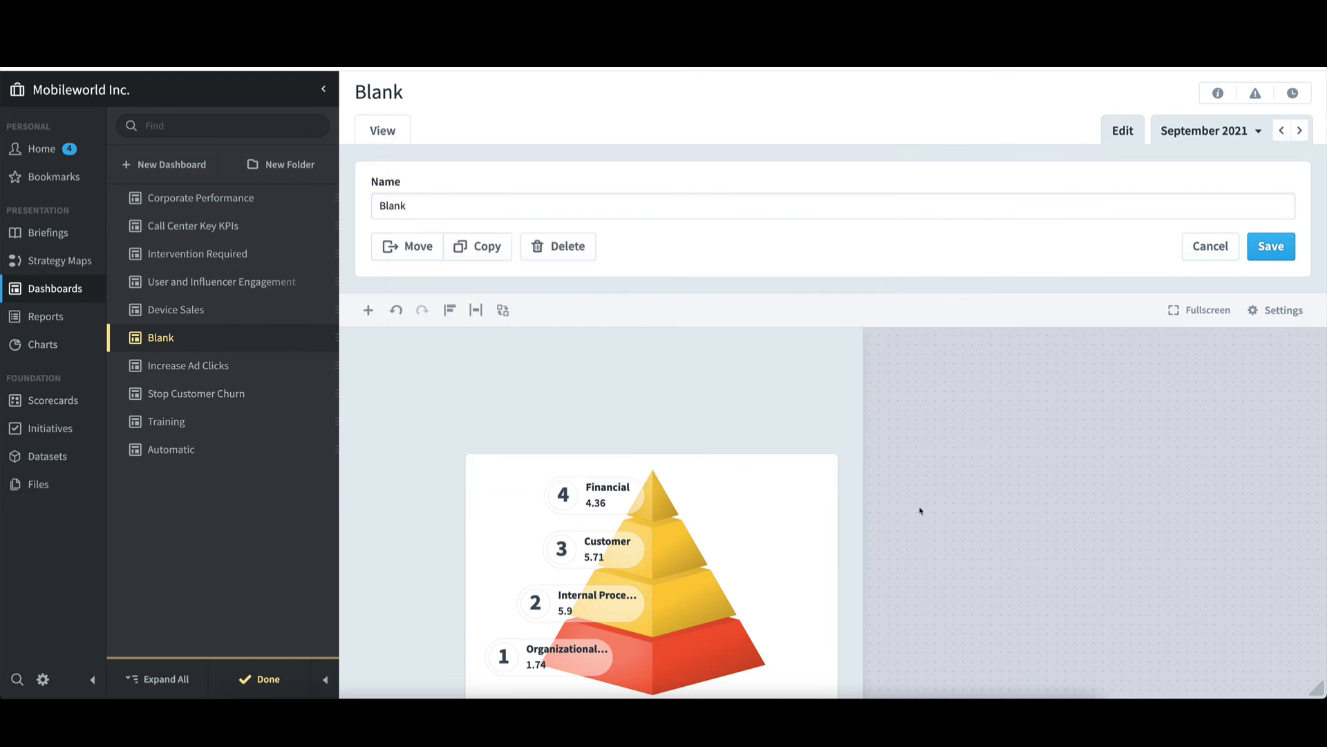
- Open the Pyramid chart widget on the Blank dashboard for chart editing
click(777, 525)
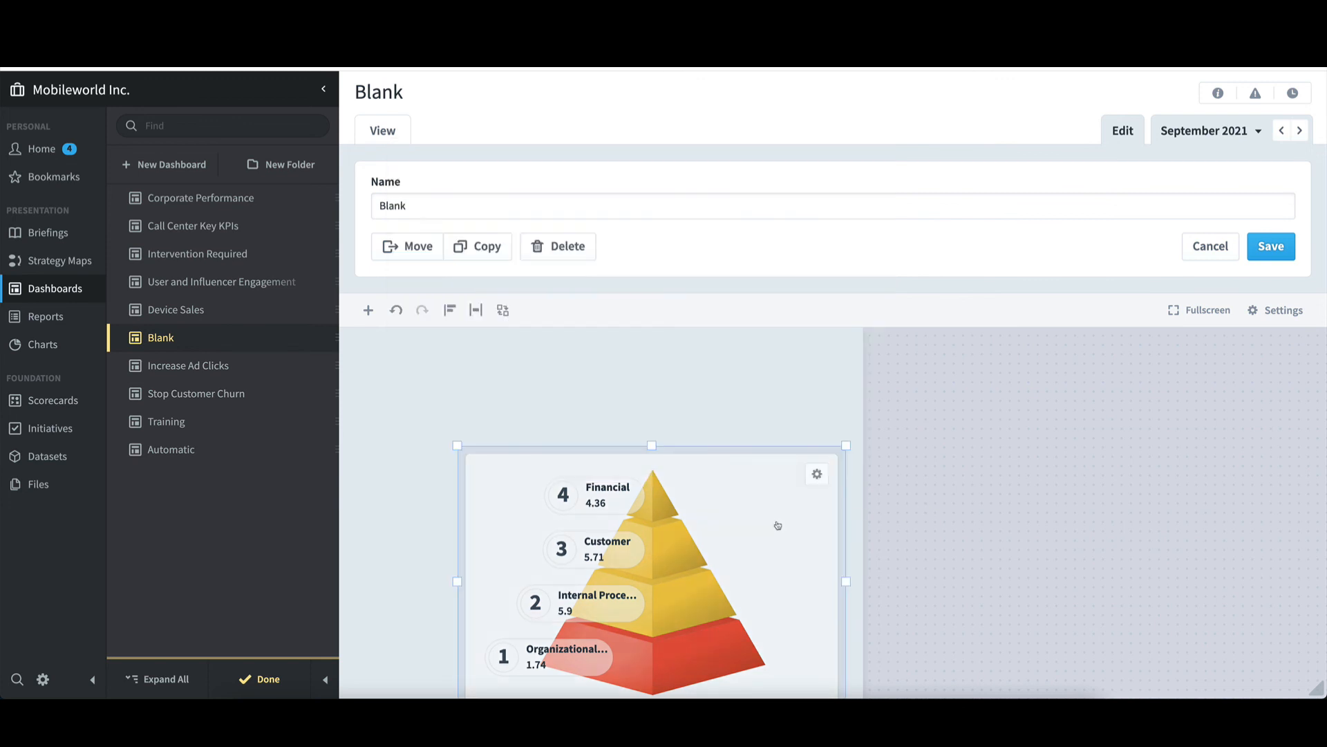
scroll(777, 526, down, 1)
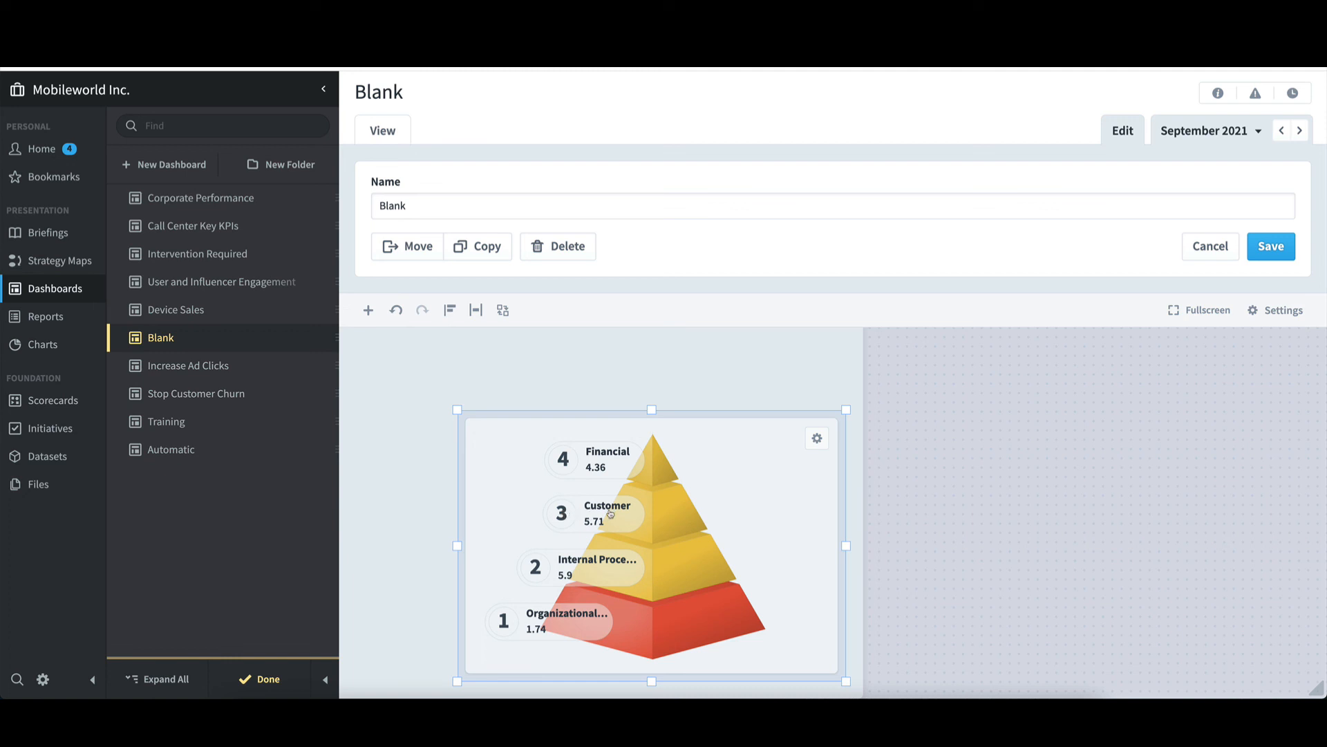
click(819, 440)
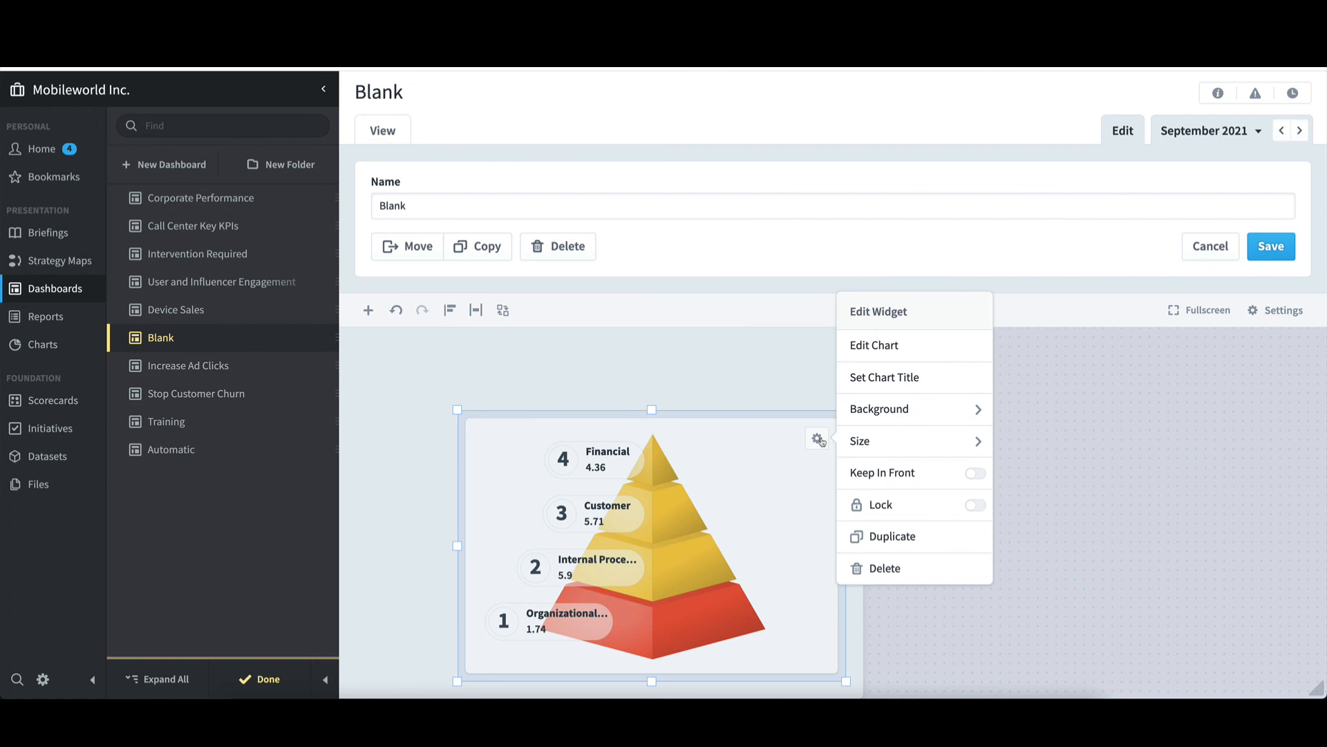
click(892, 348)
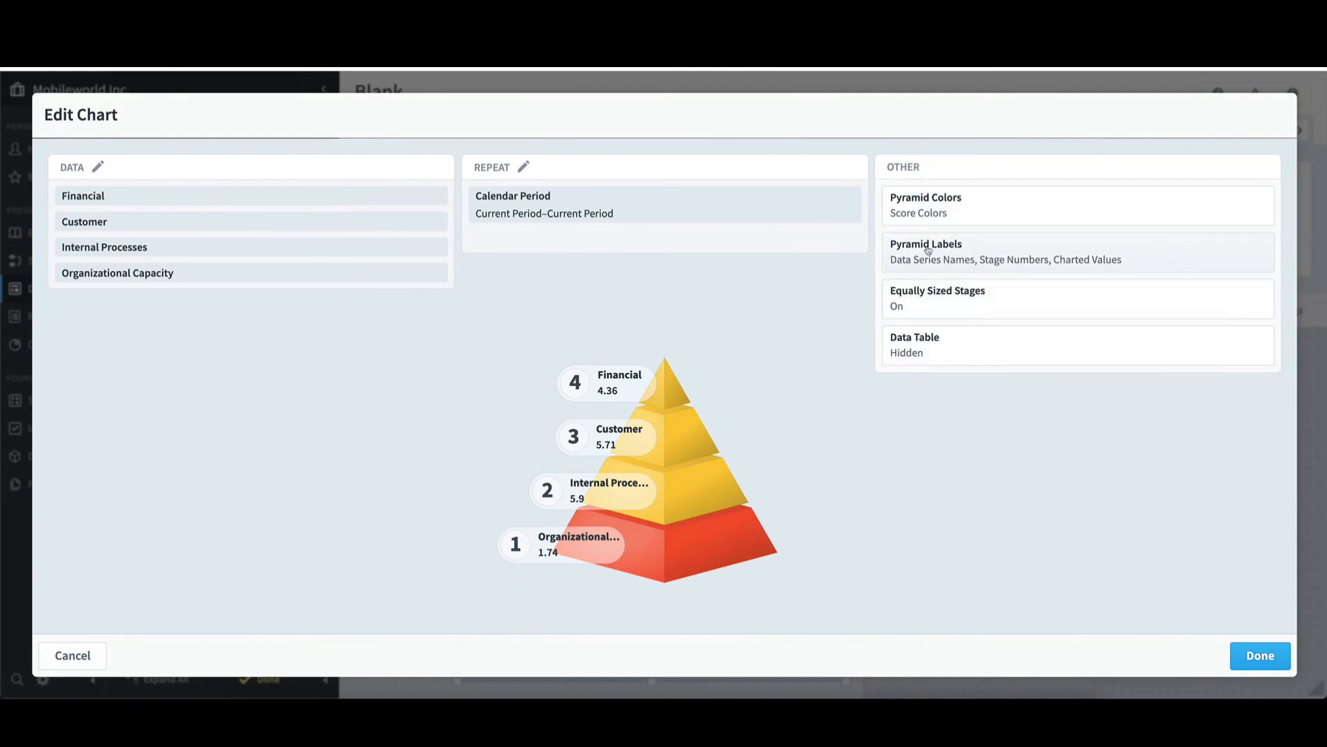
- Hide the stage numbers in the pyramid chart's labels and move the chart widget to the upper-left corner of the dashboard canvas
click(927, 247)
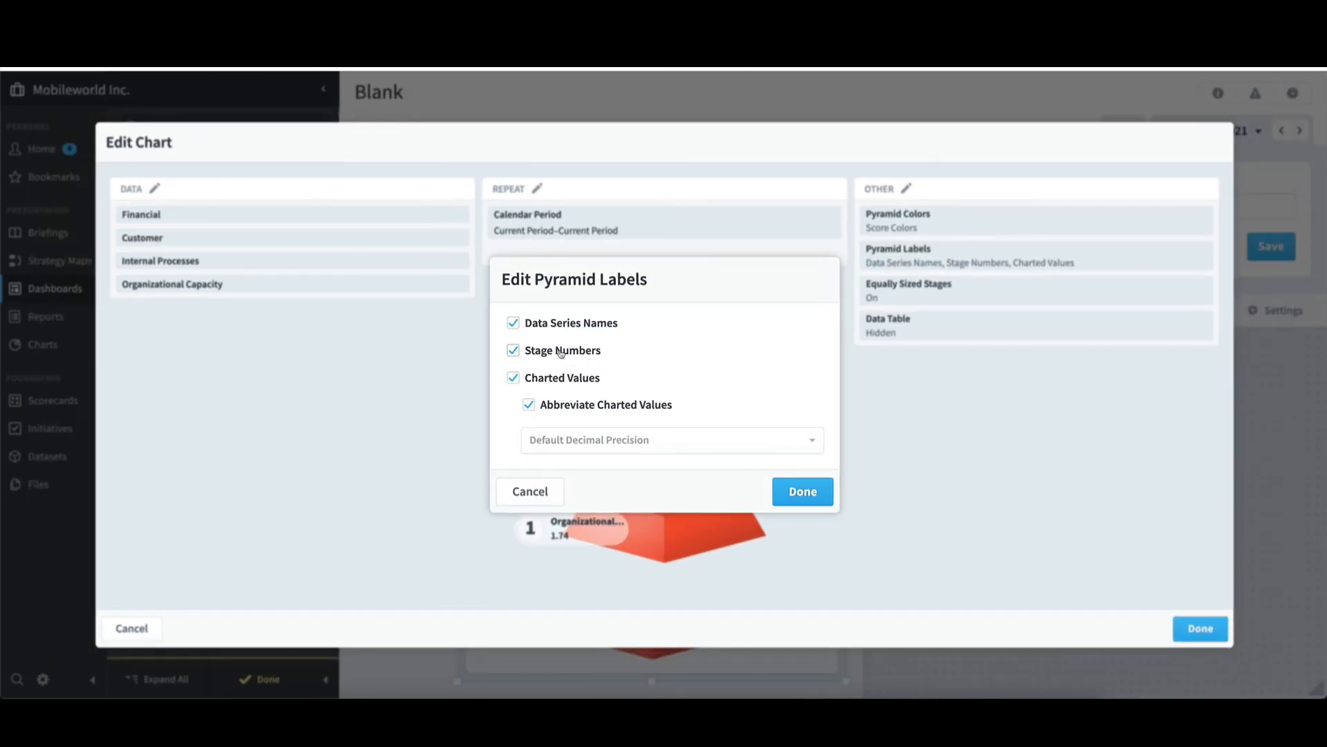
click(561, 353)
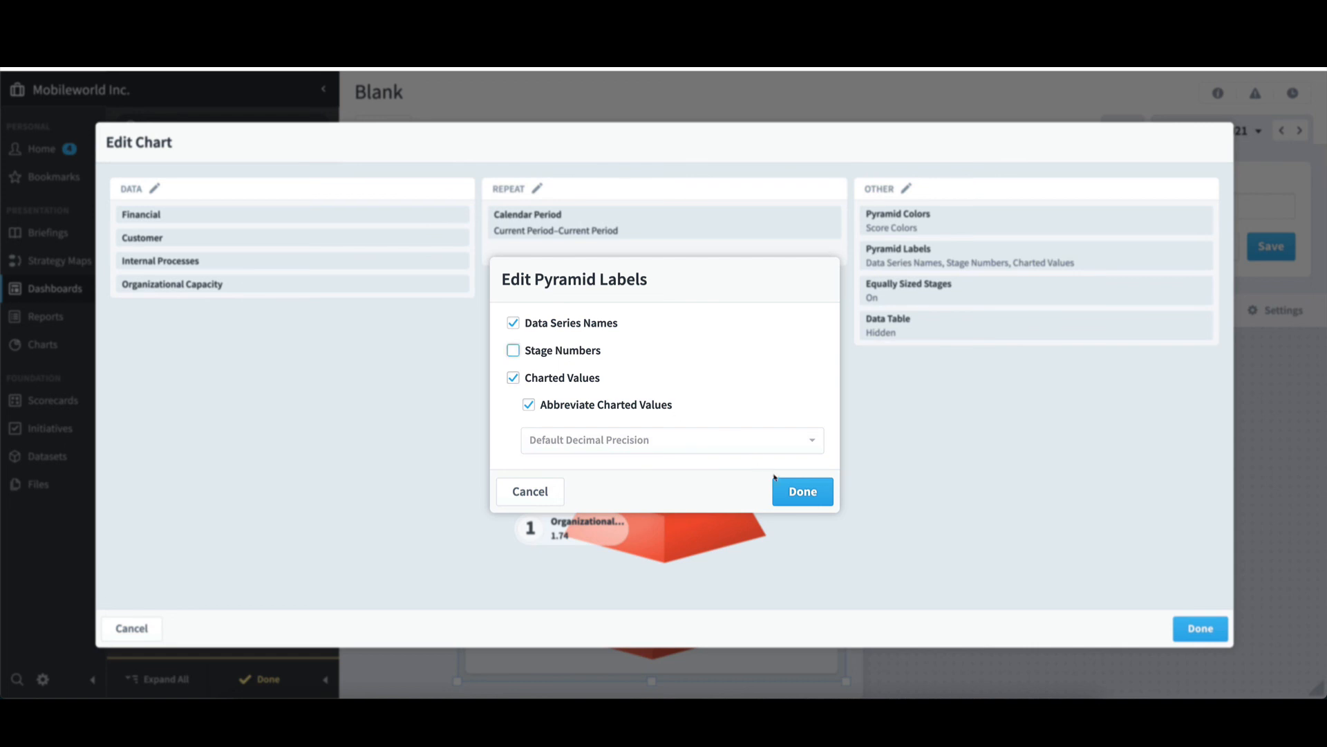
click(802, 497)
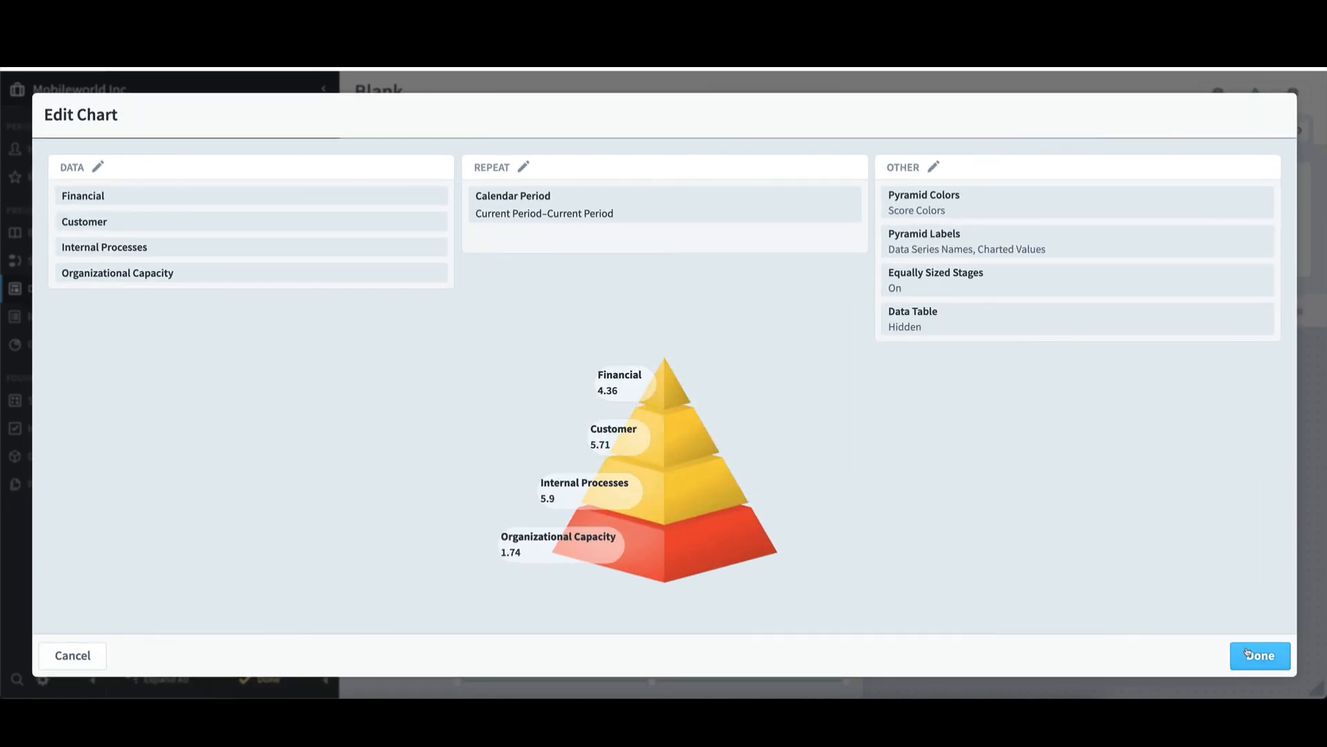
click(1253, 654)
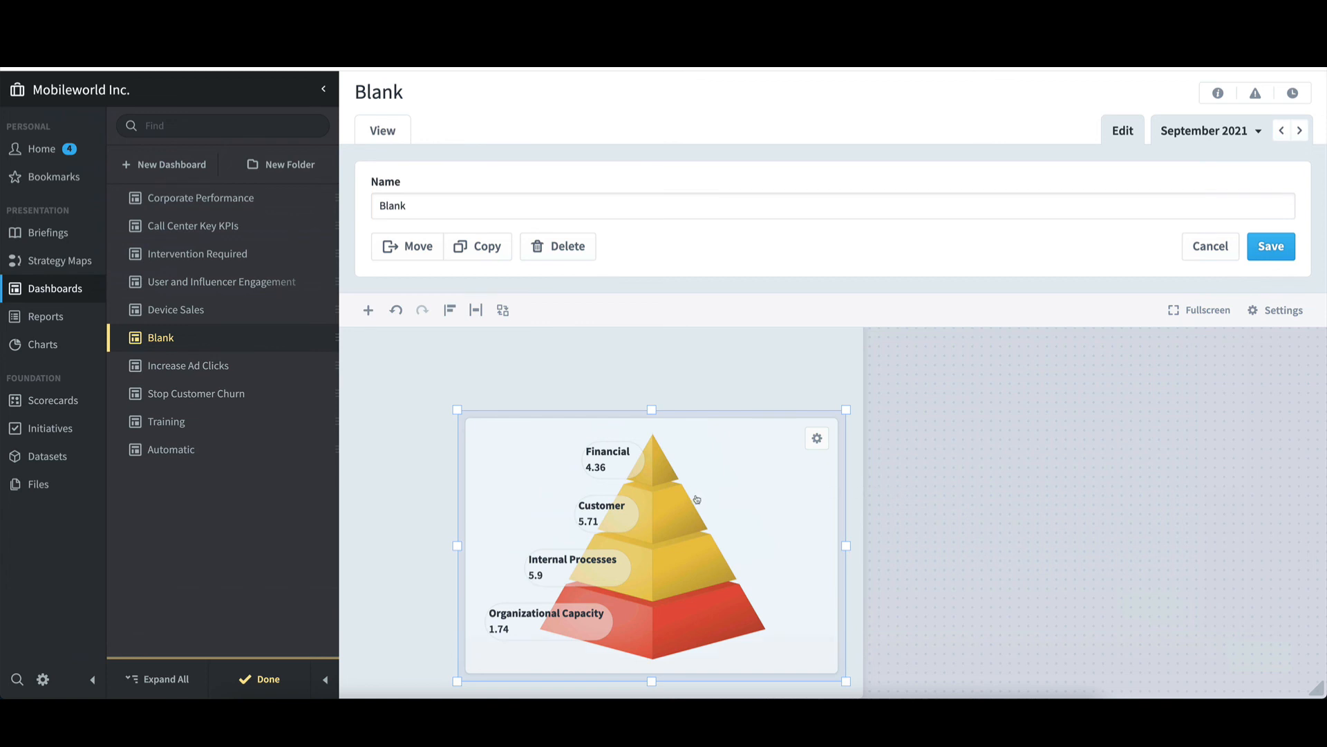
drag(696, 498, 592, 423)
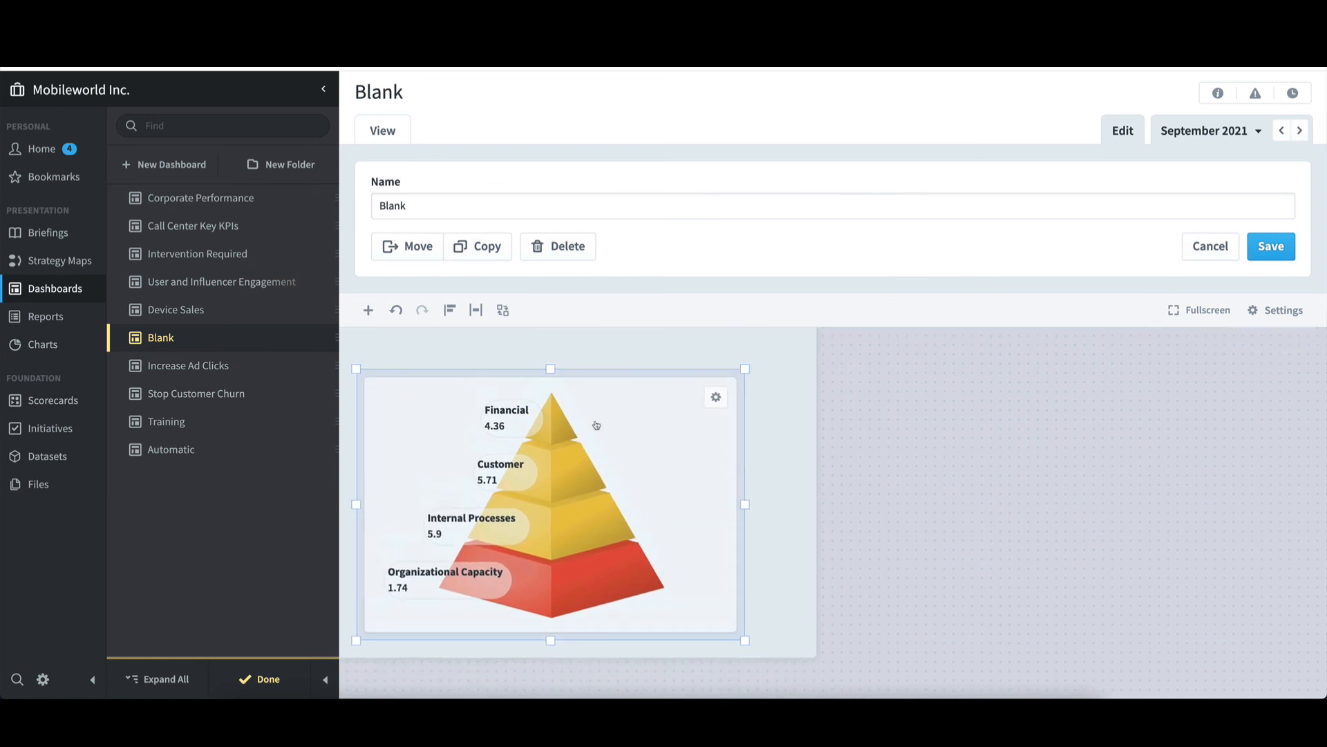
- Add the existing Sales Overview report from Mobileworld Inc. to the dashboard and place it to the right of the pyramid chart
click(369, 311)
scroll(724, 586, down, 3)
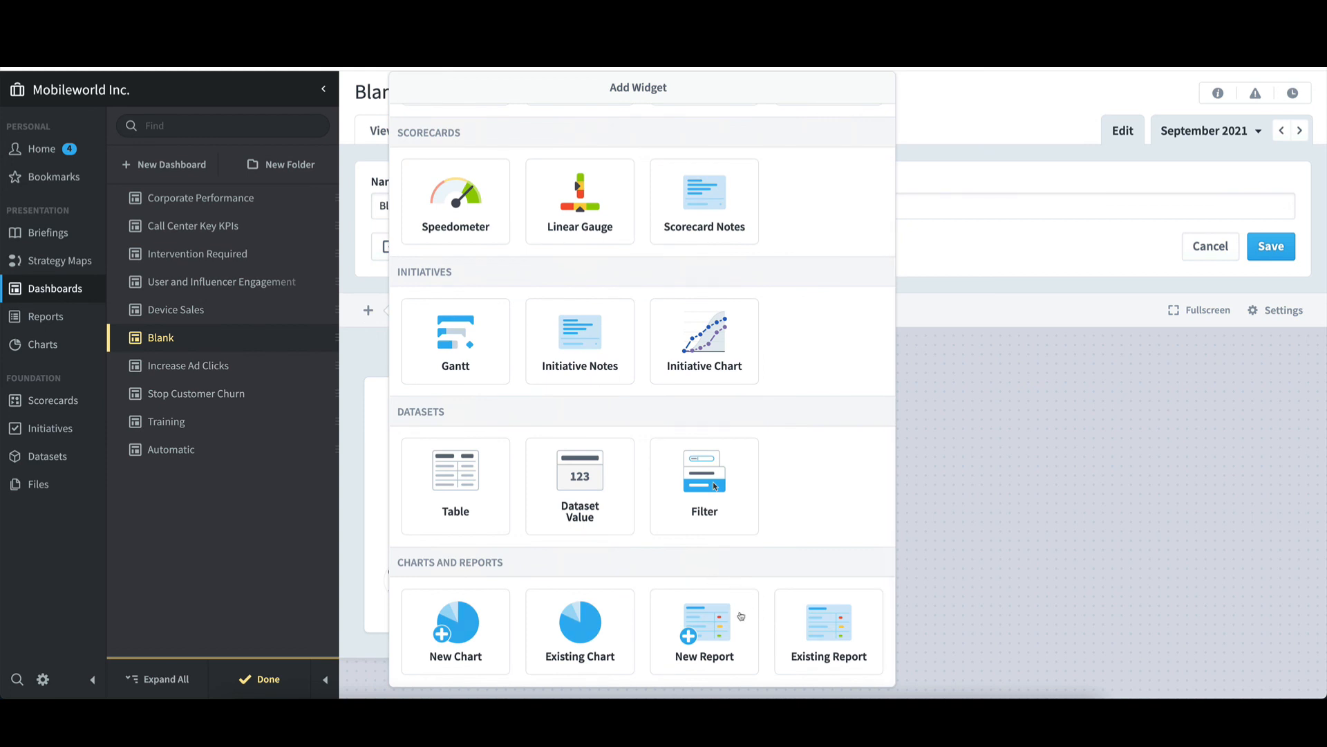
click(837, 623)
click(691, 222)
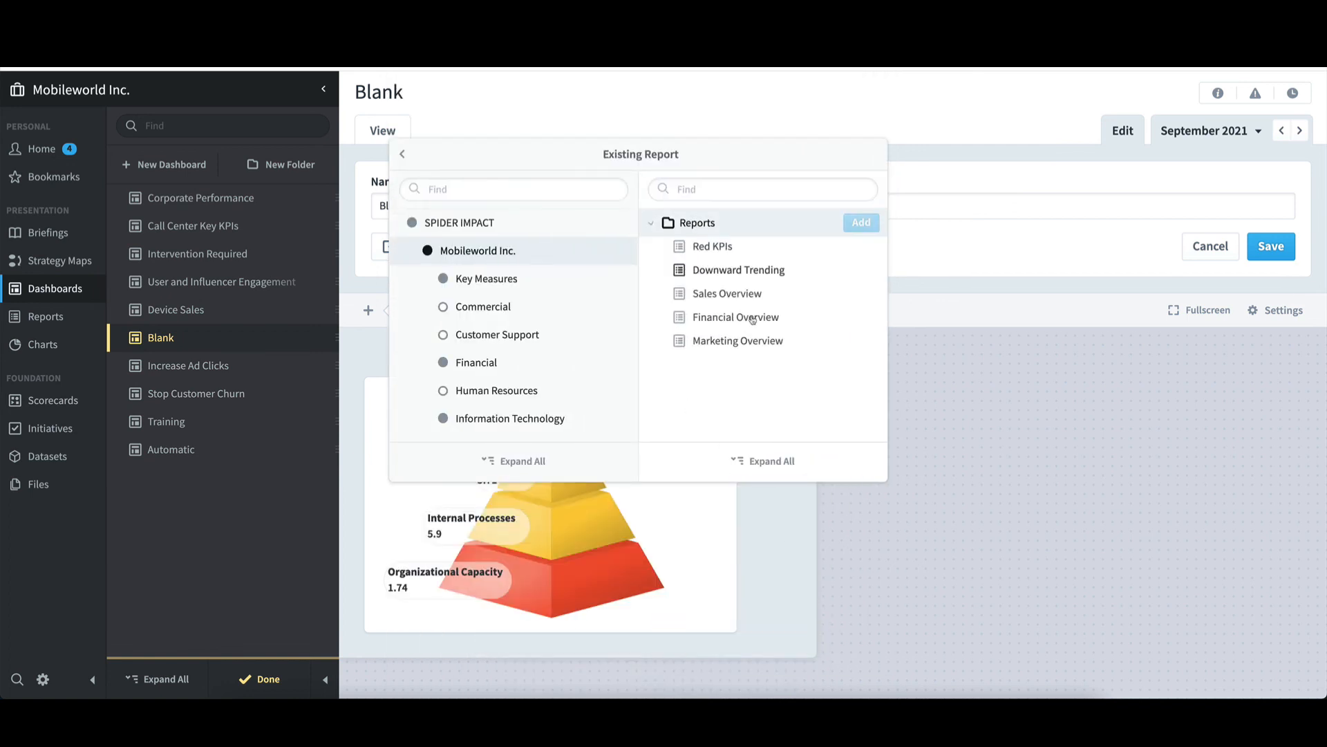
click(737, 309)
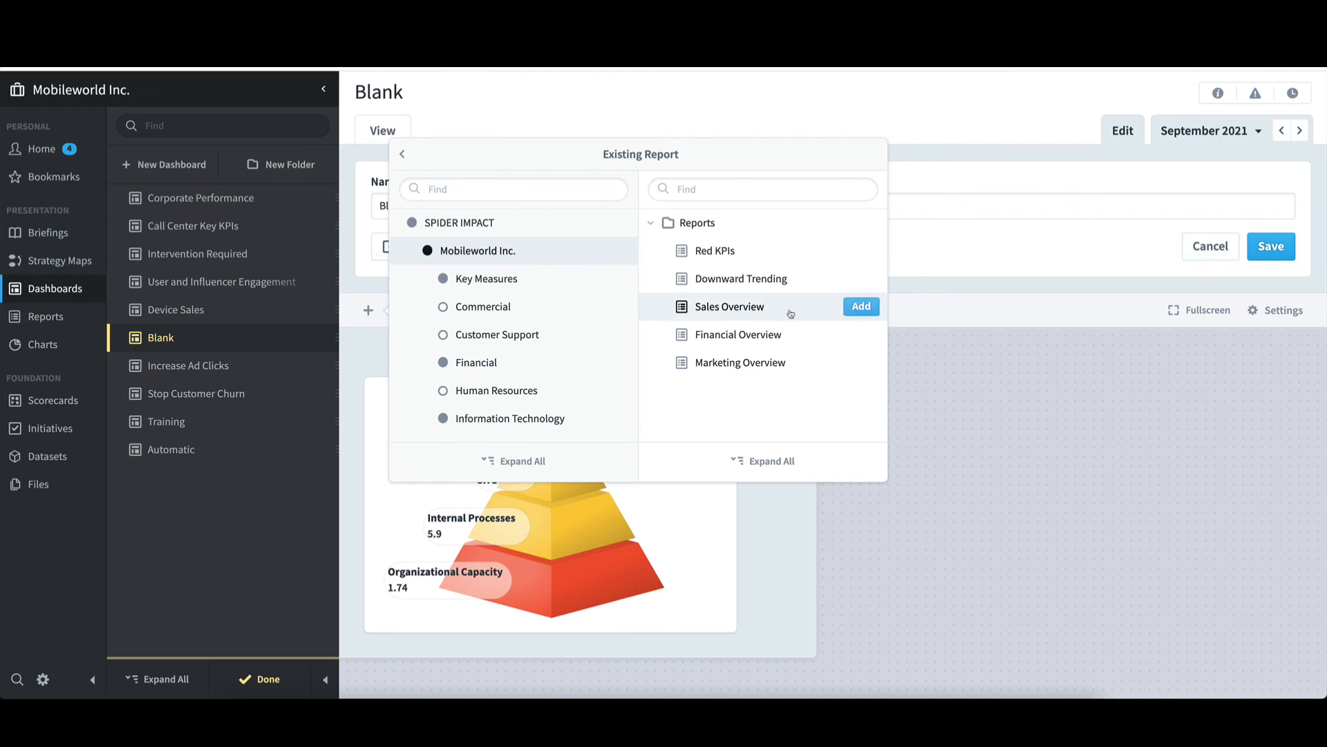
click(860, 308)
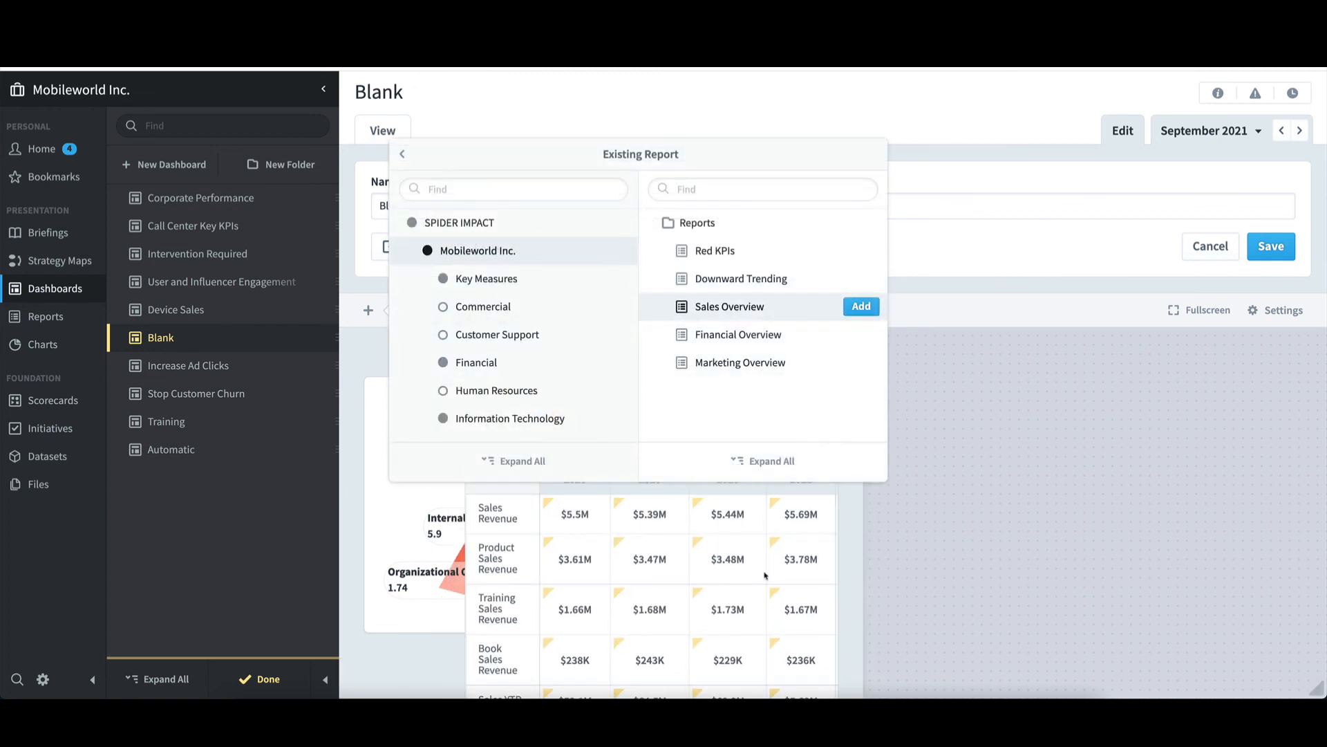
drag(765, 575, 1081, 490)
click(1188, 479)
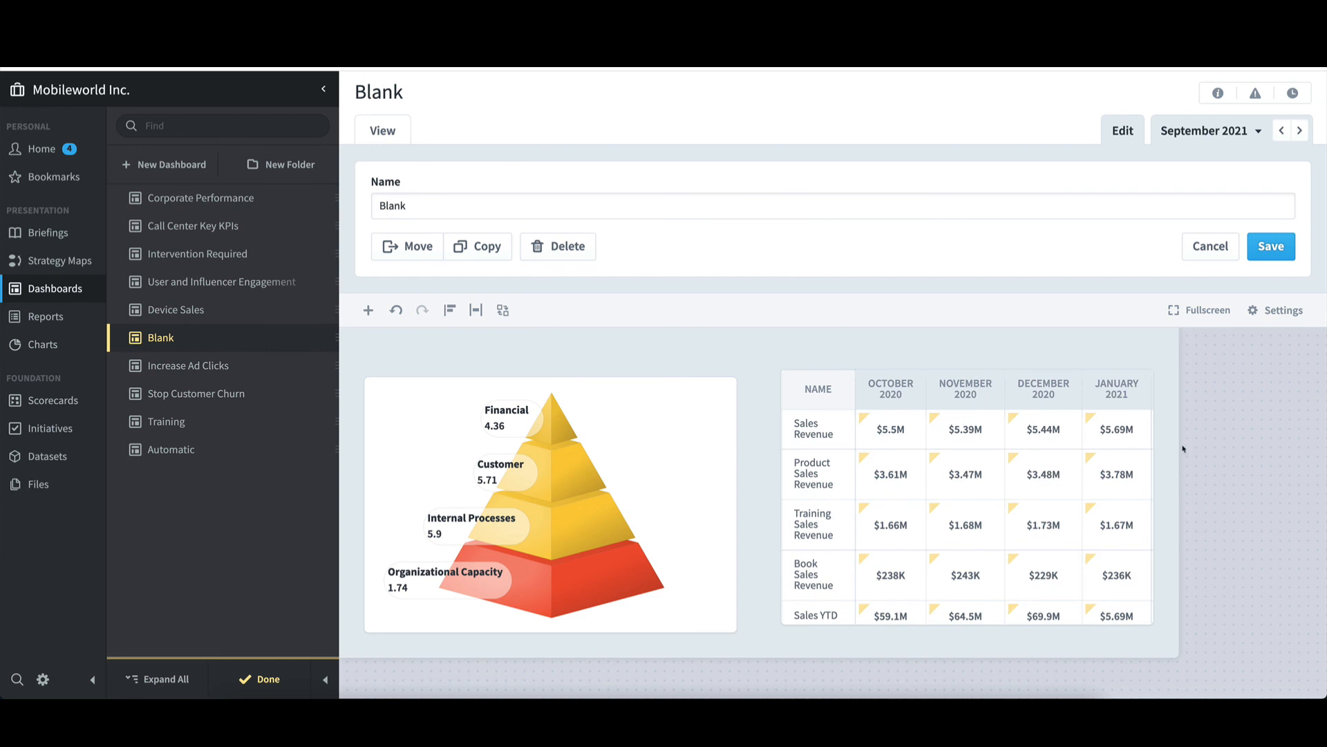
- Open the Sales Overview report widget for report editing, examine its row filters and columns, and close the report editor
click(1120, 415)
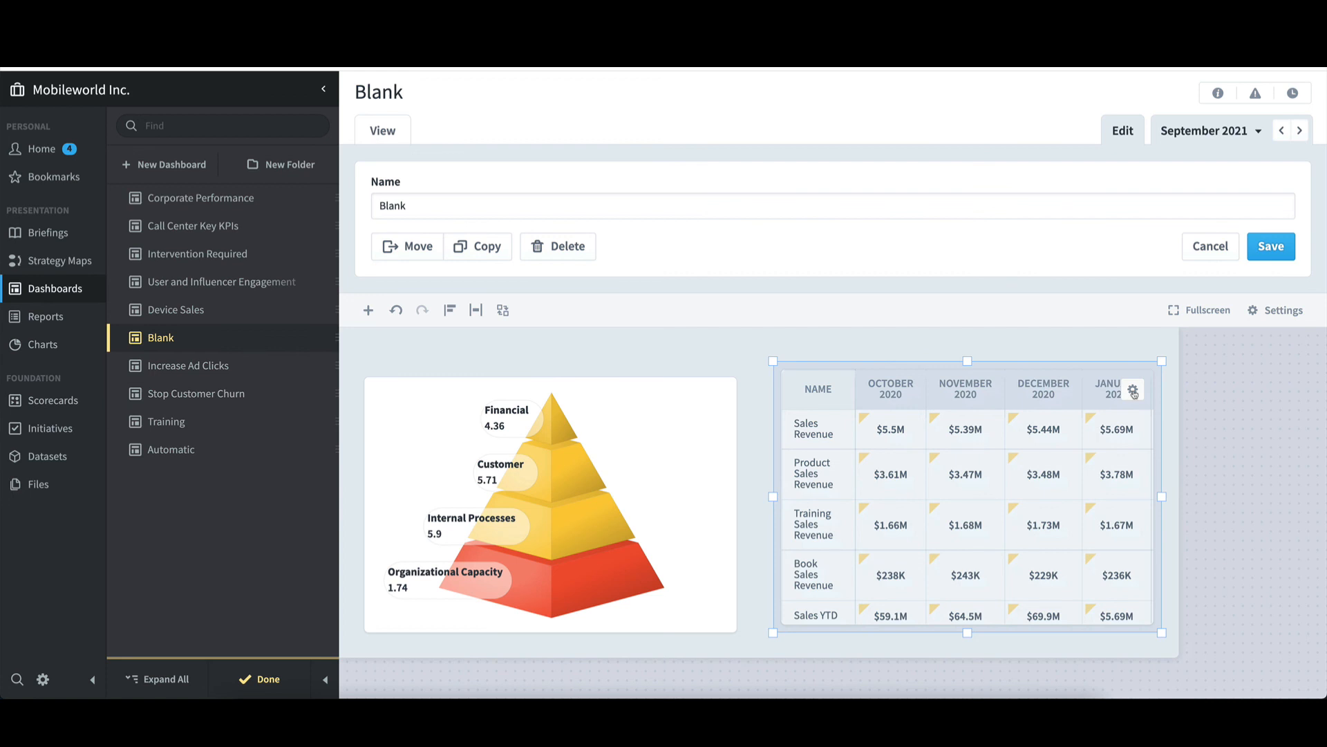
click(1134, 392)
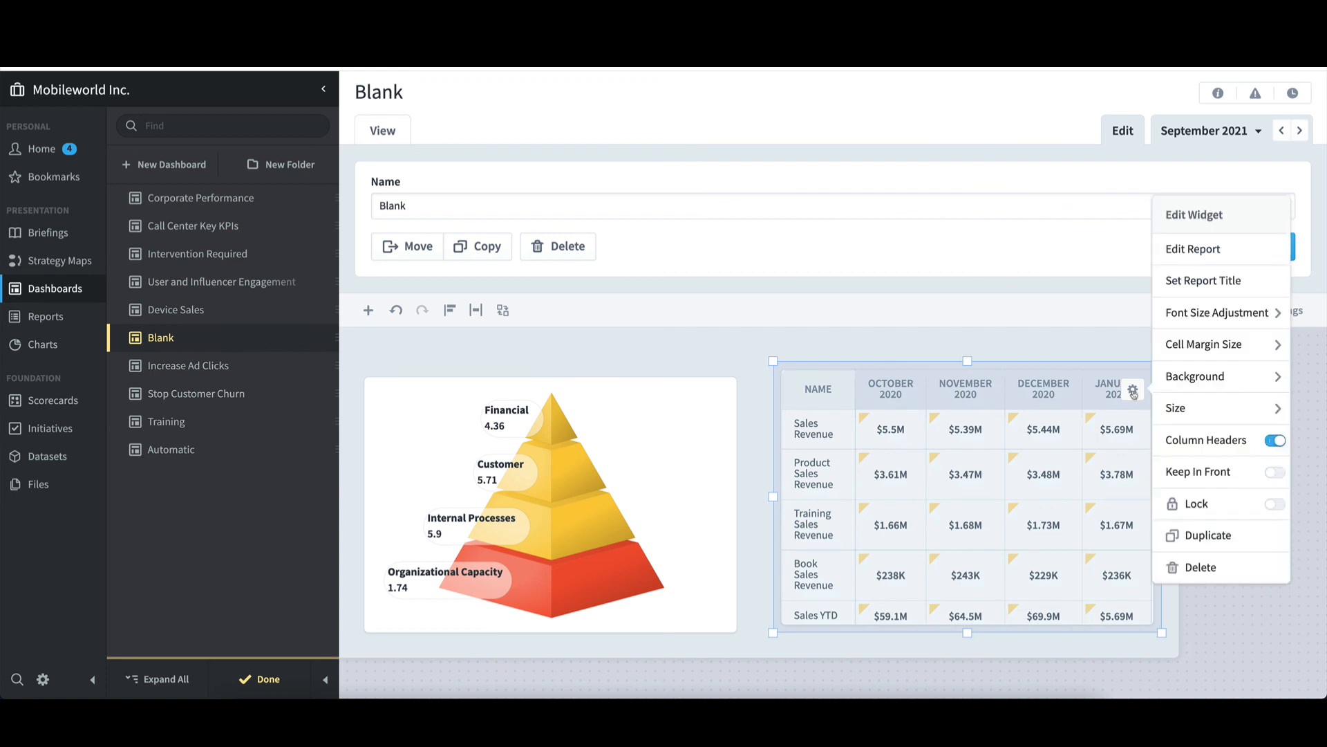
click(1187, 253)
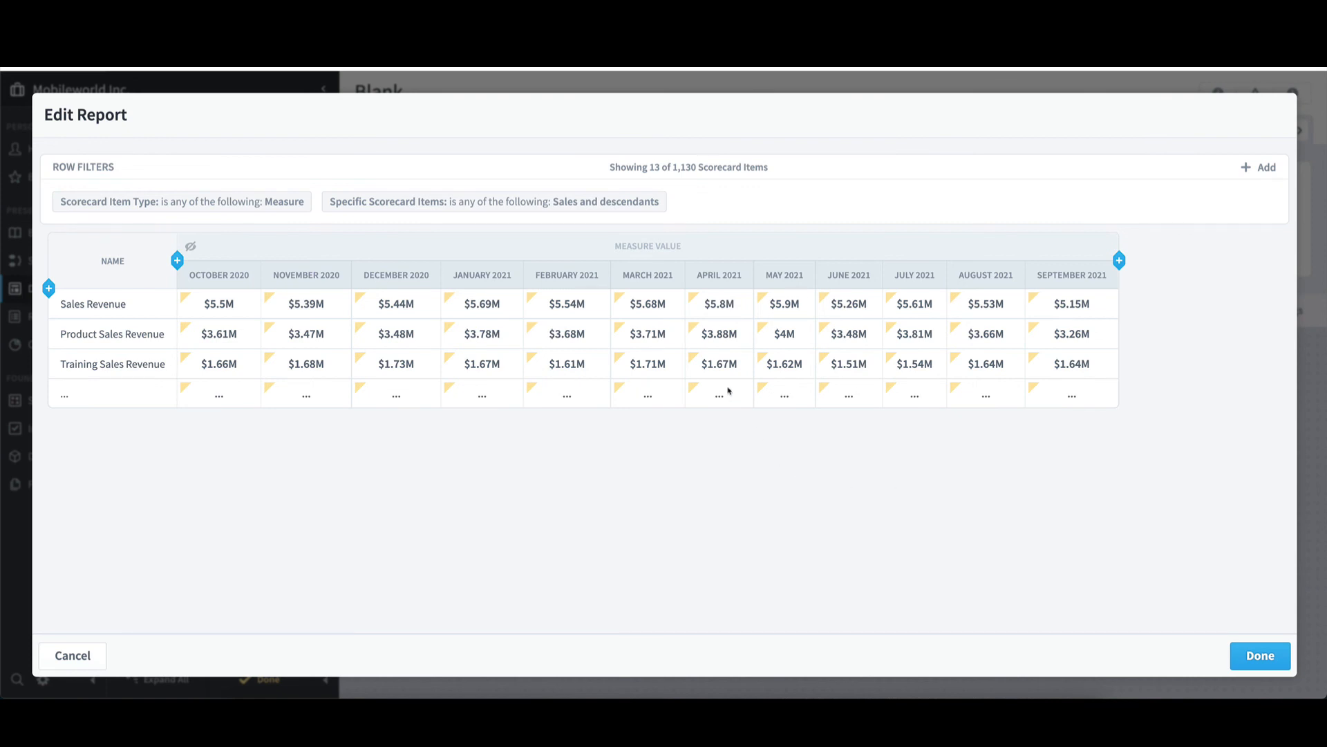
mouse_move(666, 197)
click(667, 197)
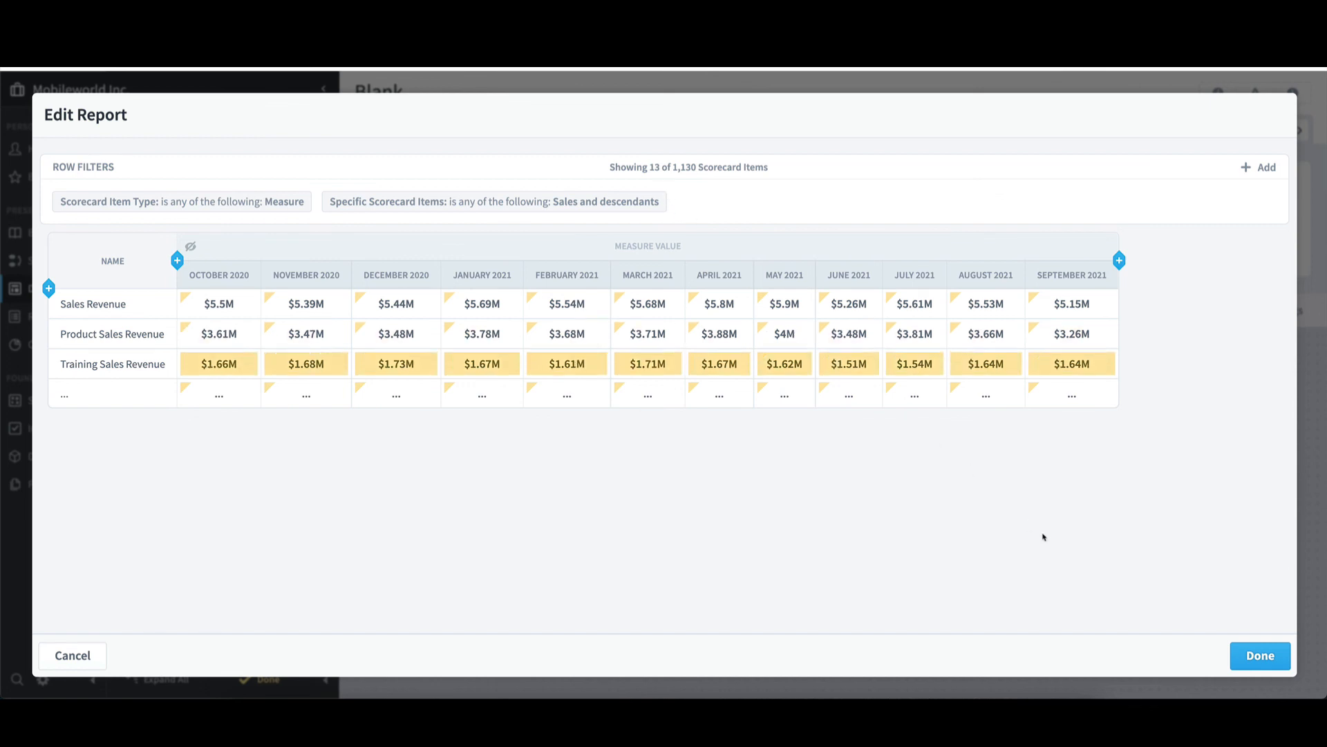
click(1248, 657)
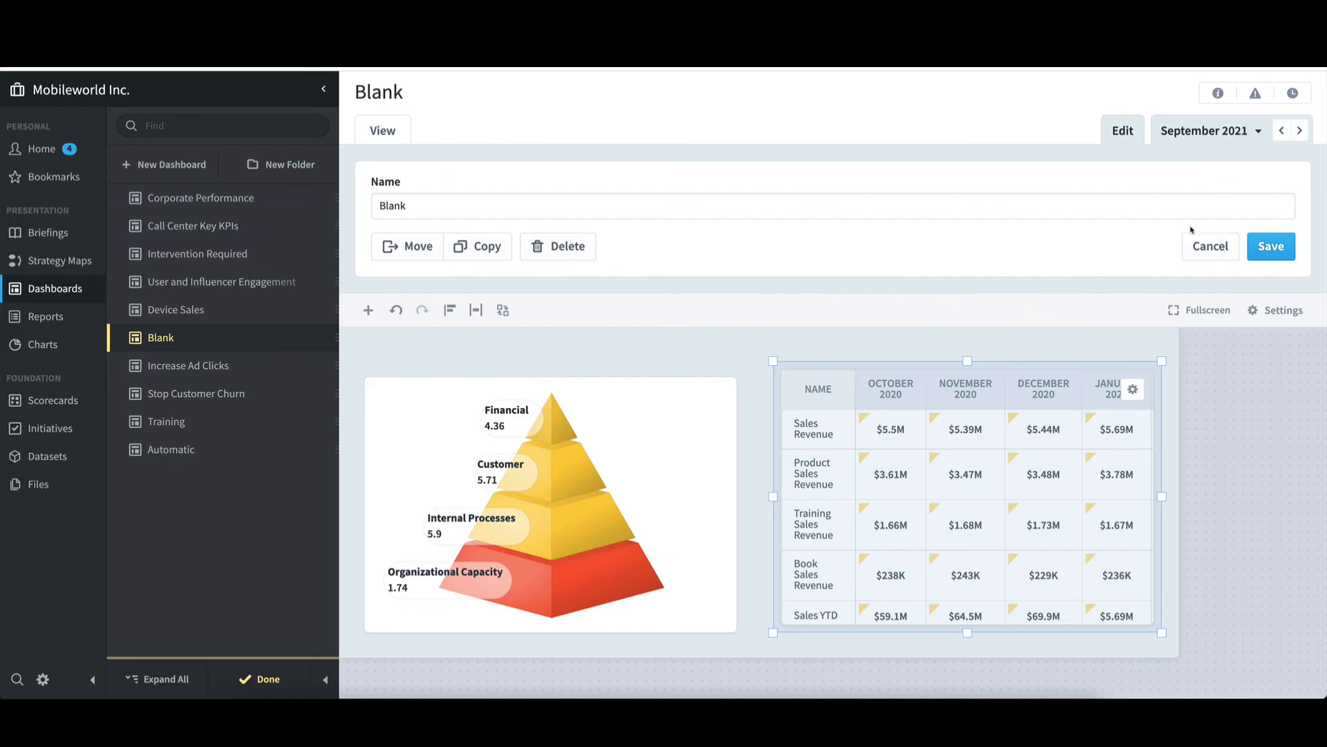
- Save the Blank dashboard and leave edit mode
click(1269, 248)
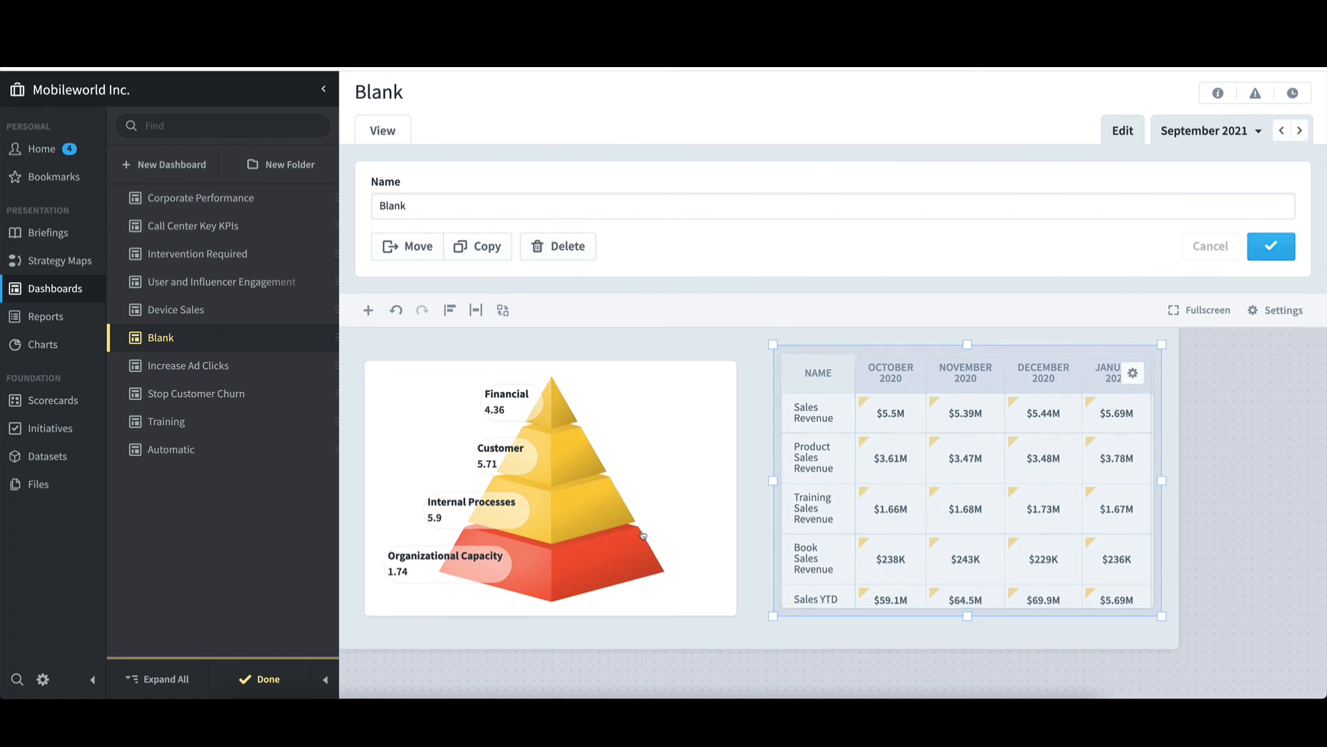
click(254, 681)
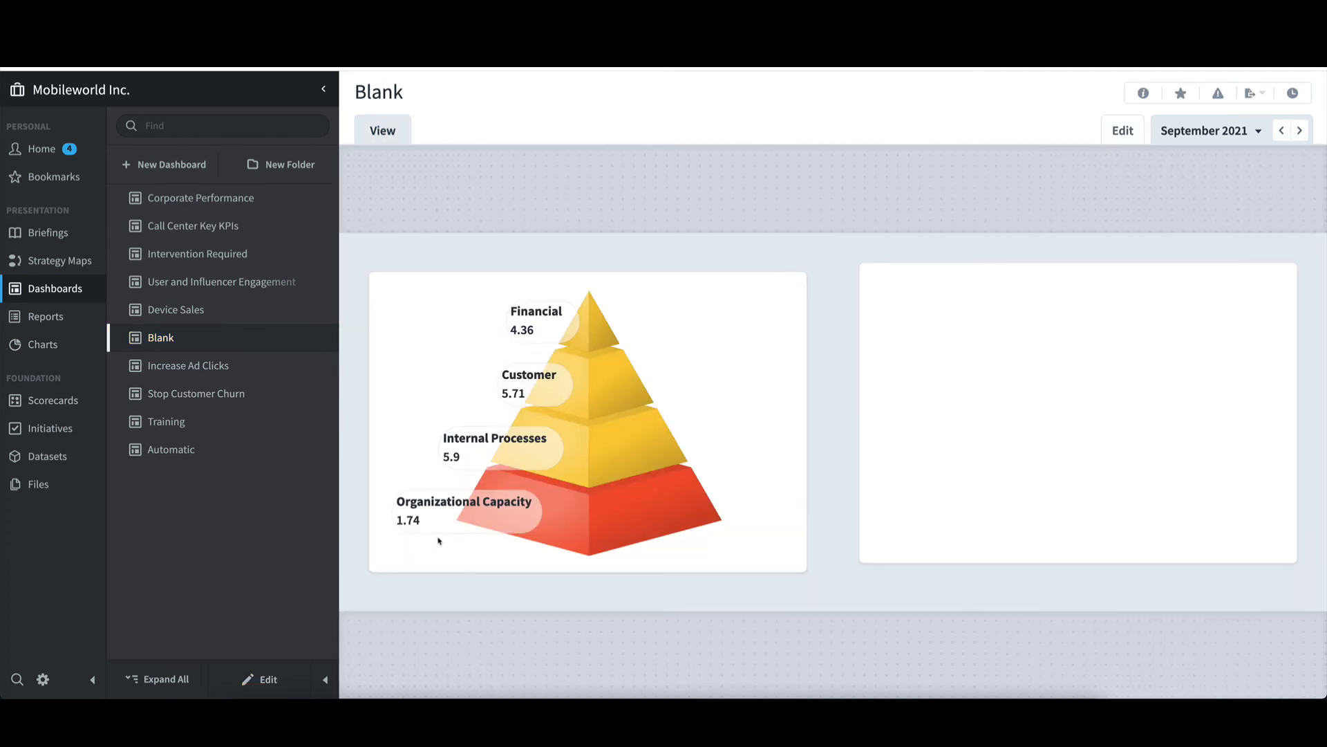